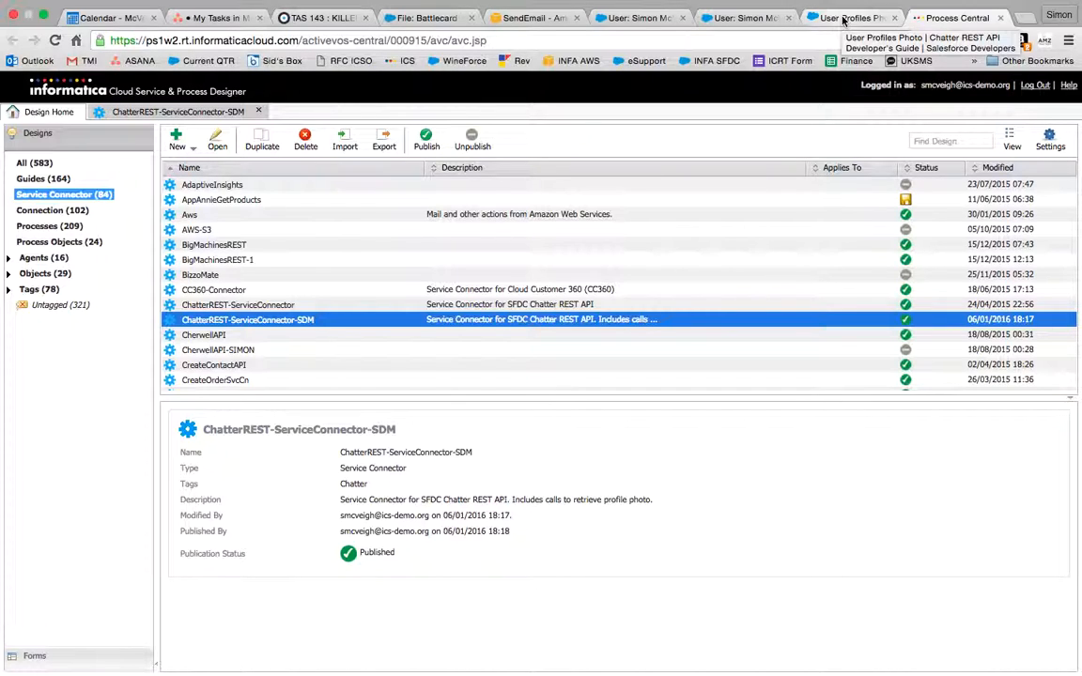
Step: Look over the Chatter REST API User Profiles Photo documentation, and view the profile photo on the Salesforce user page
{"action": "left_click", "coordinate": [848, 18]}
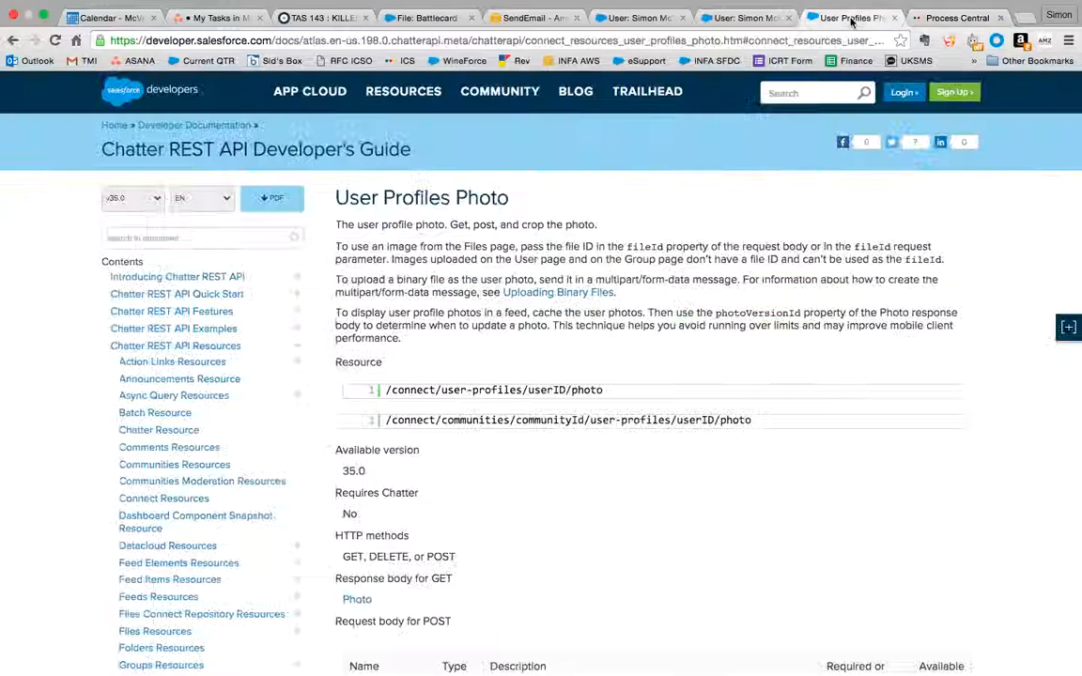
{"action": "left_click", "coordinate": [737, 18]}
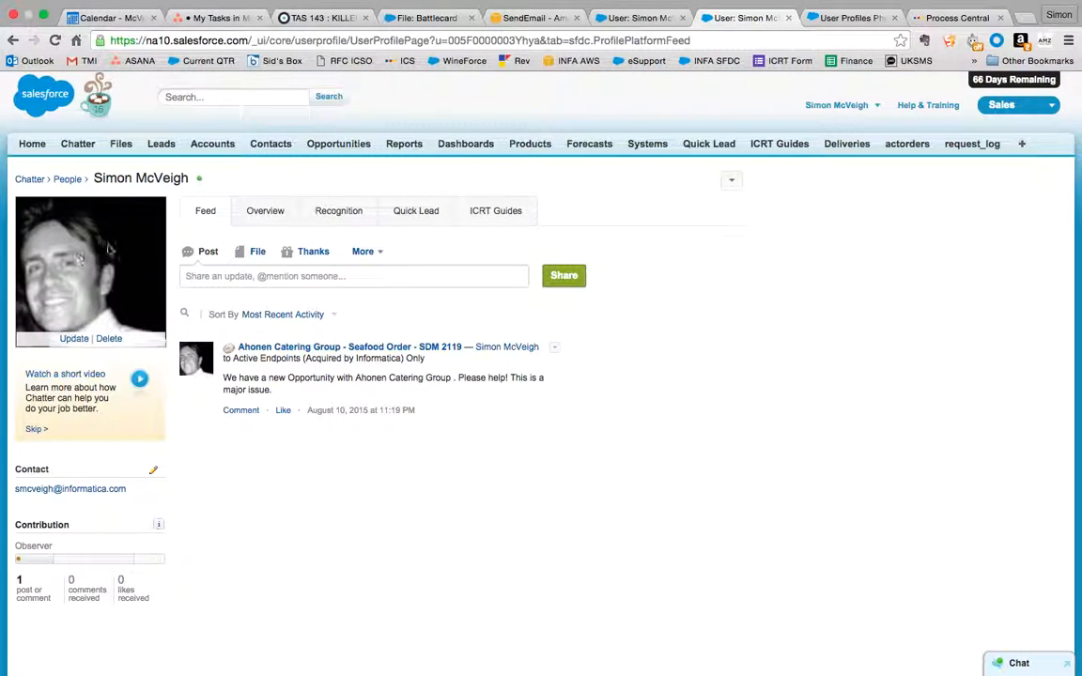
{"action": "mouse_move", "coordinate": [78, 281]}
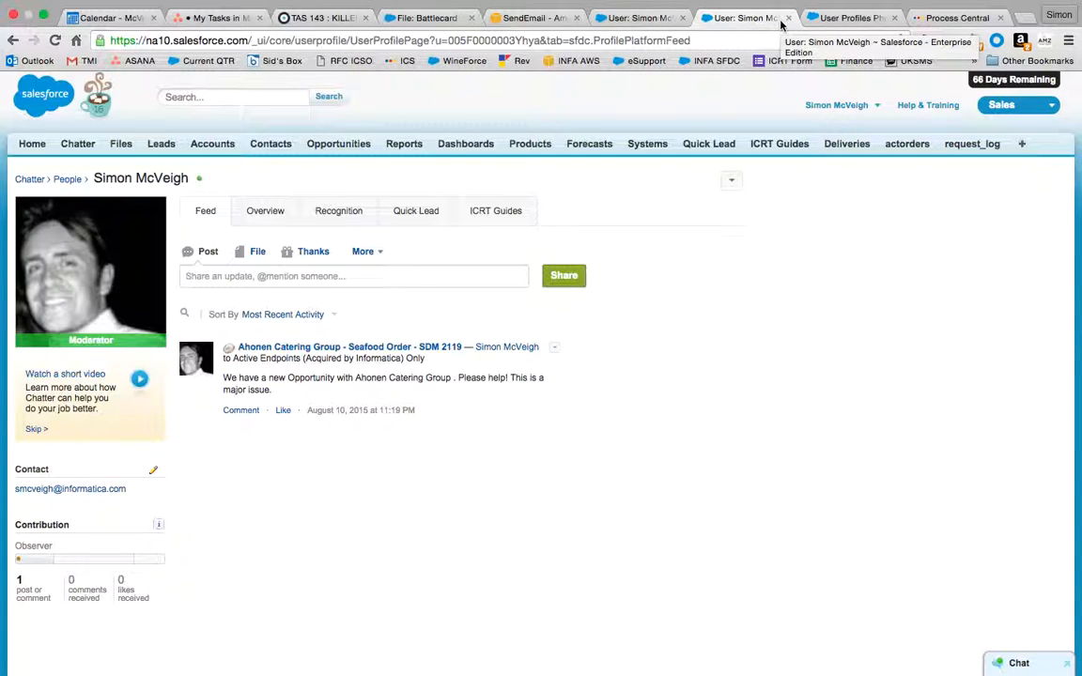
Step: Open Workbench in a new browser tab and log in to the Production environment with Salesforce
{"action": "key", "text": "super+t"}
{"action": "type", "text": "work"}
{"action": "key", "text": "Return"}
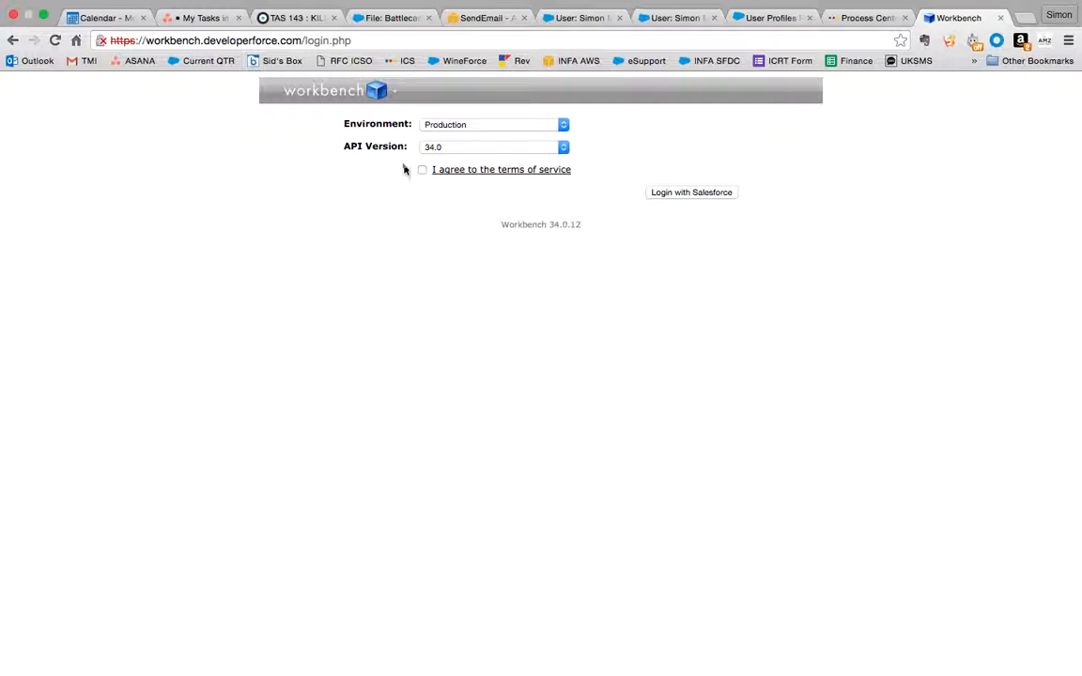
{"action": "left_click", "coordinate": [691, 196]}
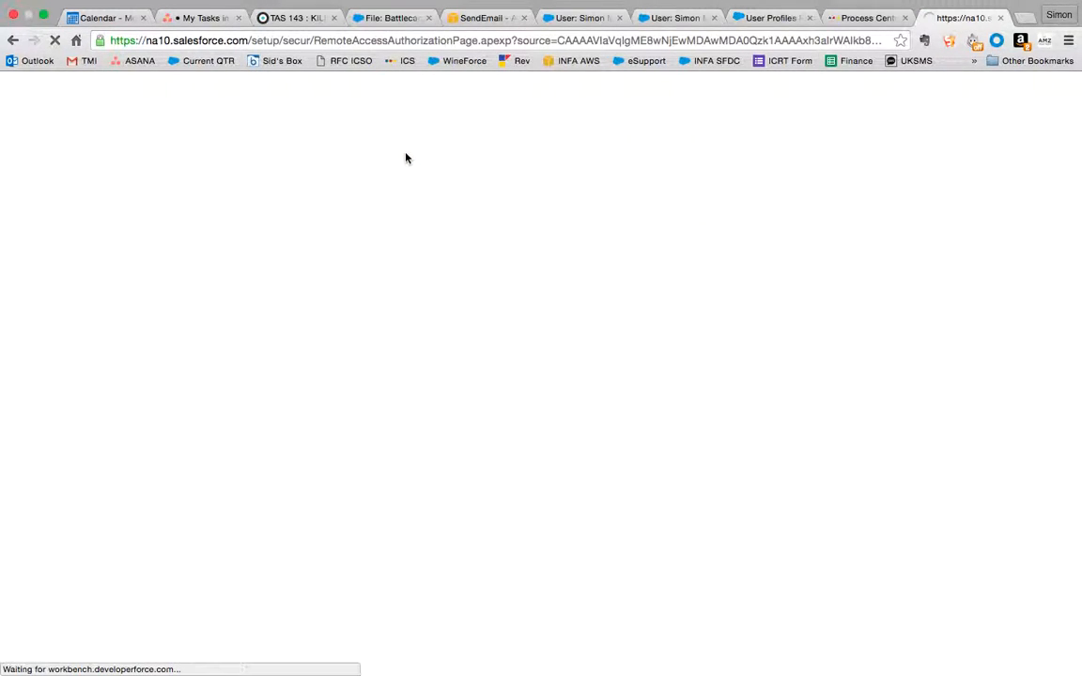
Step: Start a new SOQL query in Workbench and choose User as the object
{"action": "mouse_move", "coordinate": [500, 90]}
{"action": "left_click", "coordinate": [502, 117]}
{"action": "left_click", "coordinate": [330, 244]}
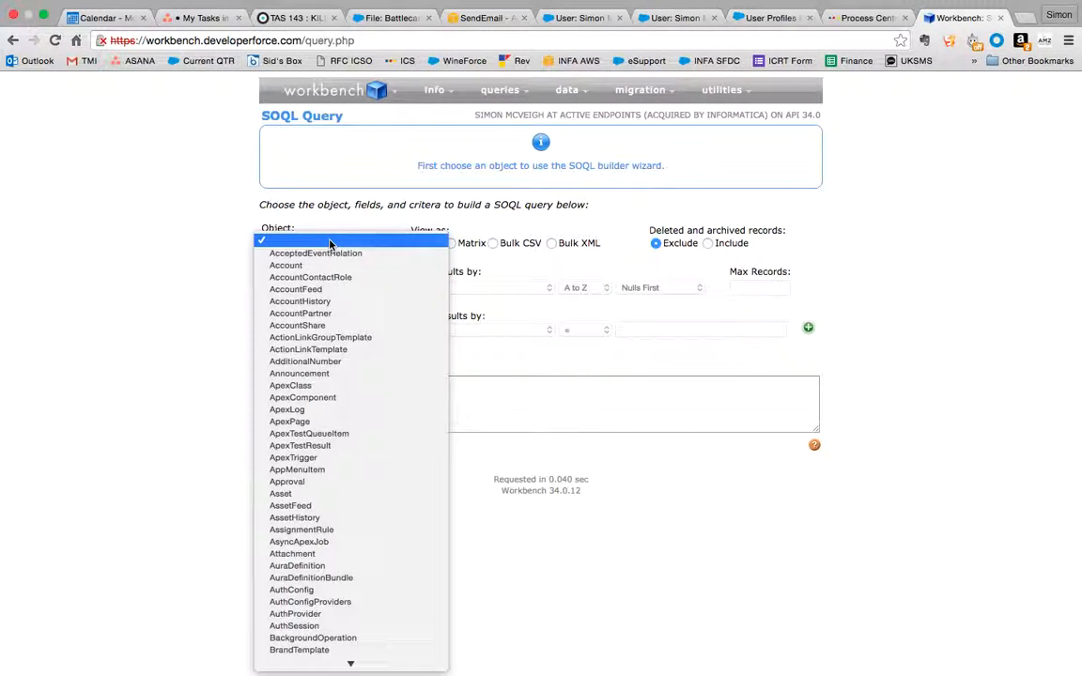
{"action": "type", "text": "user"}
{"action": "key", "text": "Return"}
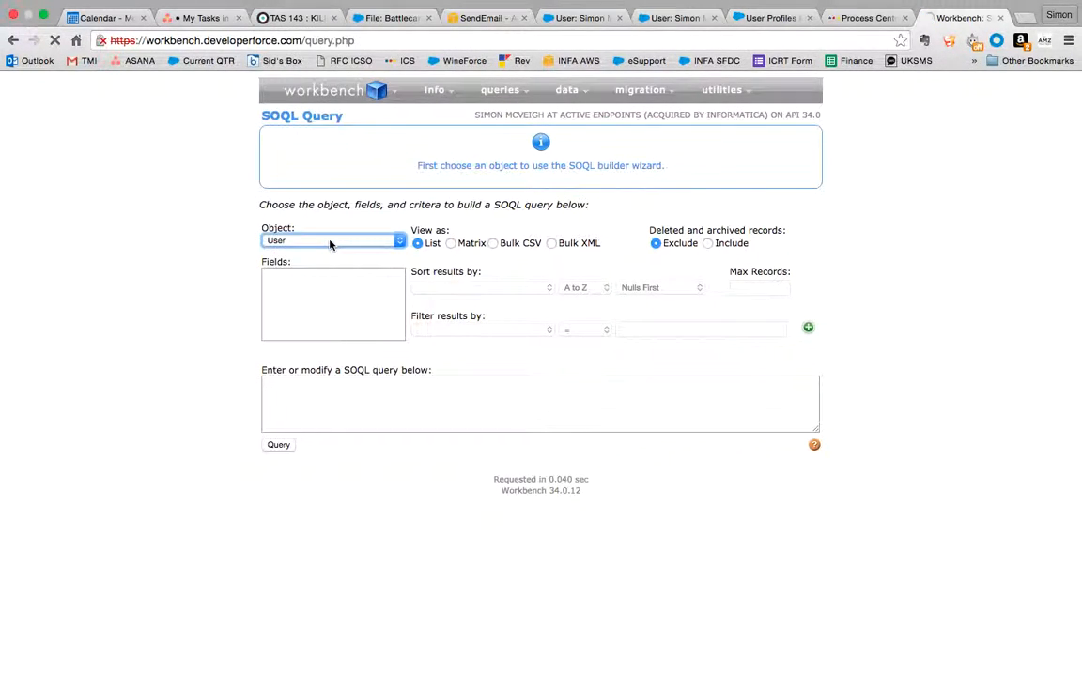
Step: Select the FullPhotoUrl, Id and SmallPhotoUrl fields for the User query
{"action": "scroll", "coordinate": [320, 249], "scroll_direction": "down", "scroll_amount": 10}
{"action": "scroll", "coordinate": [322, 249], "scroll_direction": "down", "scroll_amount": 5}
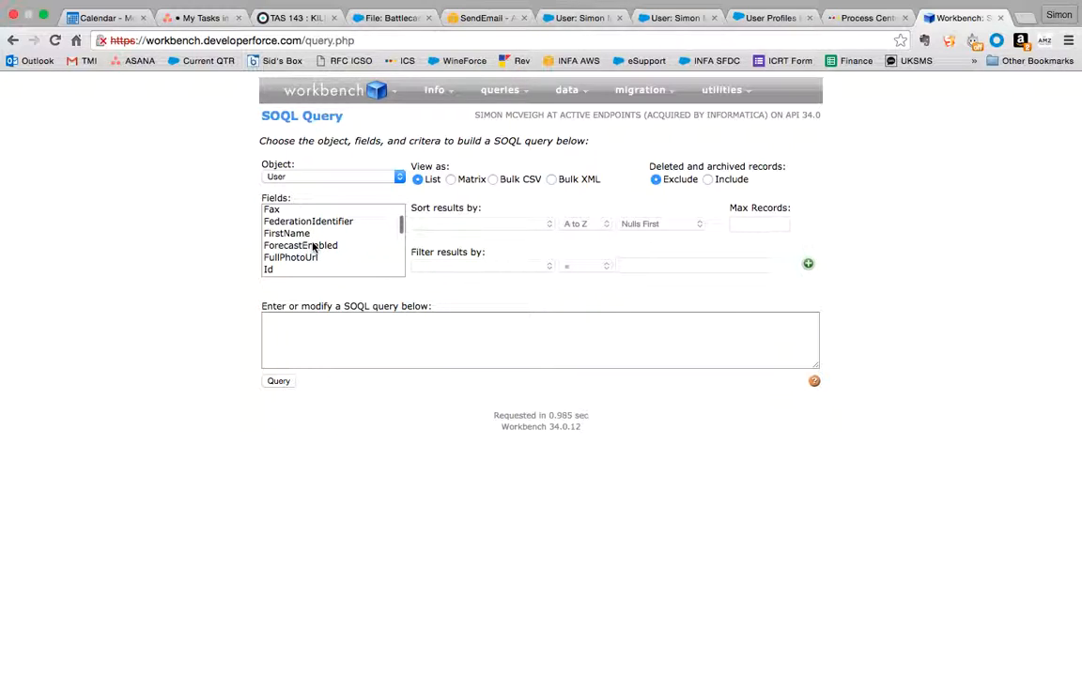
{"action": "left_click", "coordinate": [306, 258]}
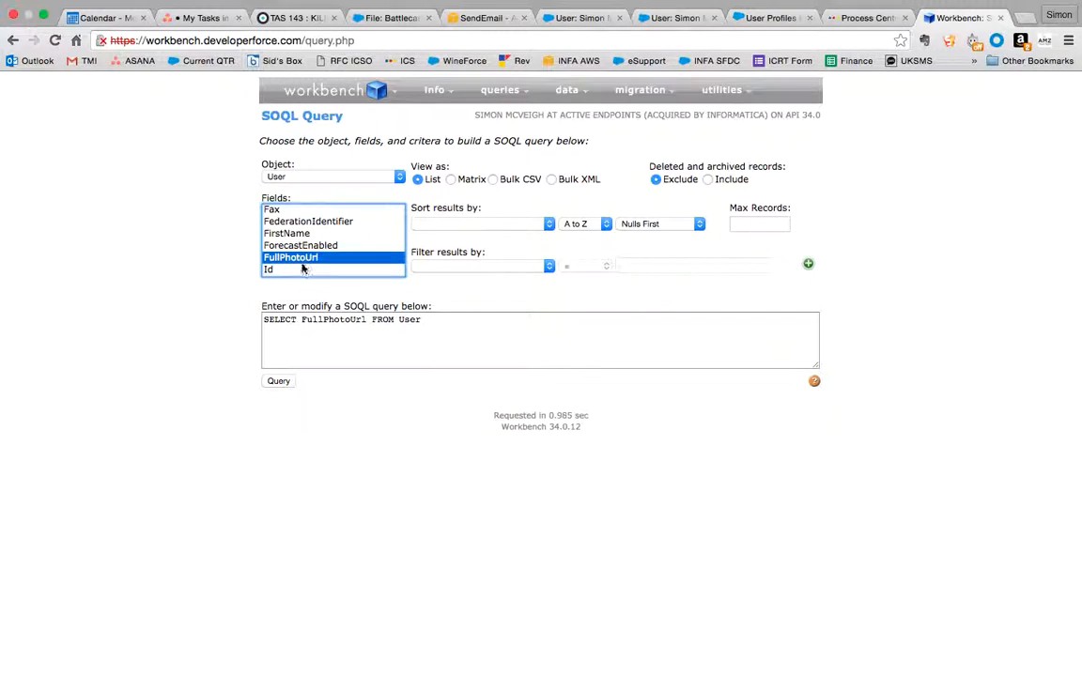
{"action": "scroll", "coordinate": [302, 270], "scroll_direction": "down", "scroll_amount": 2}
{"action": "left_click", "coordinate": [280, 257], "text": "super"}
{"action": "scroll", "coordinate": [279, 258], "scroll_direction": "down", "scroll_amount": 1}
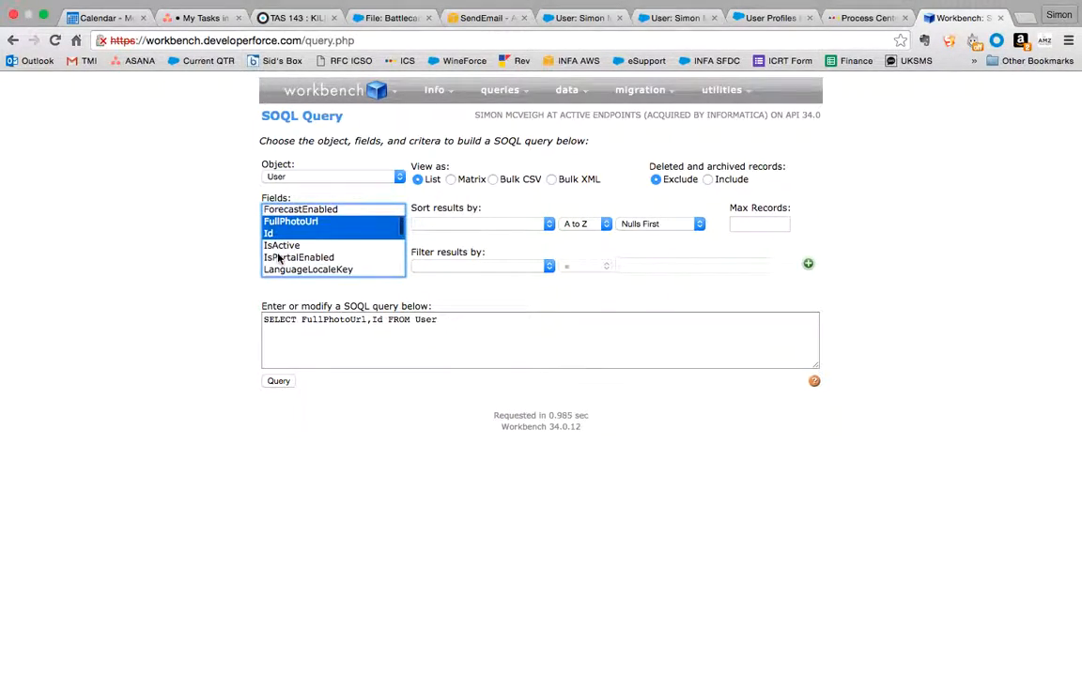
{"action": "scroll", "coordinate": [282, 249], "scroll_direction": "down", "scroll_amount": 5}
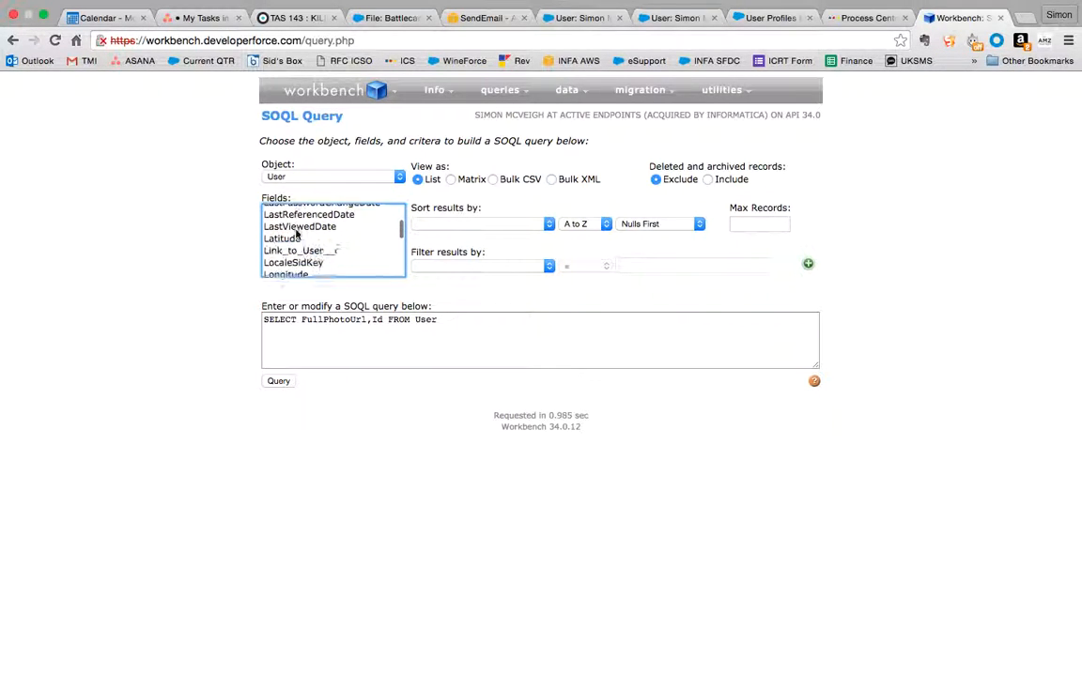
{"action": "scroll", "coordinate": [296, 235], "scroll_direction": "down", "scroll_amount": 8}
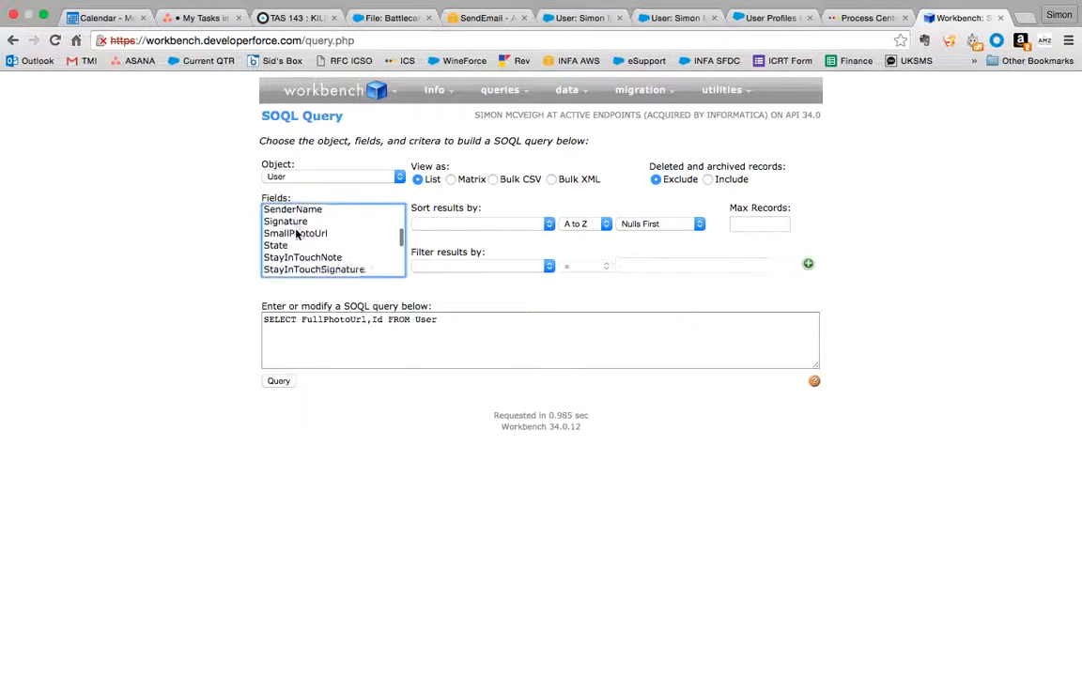
{"action": "left_click", "coordinate": [295, 231], "text": "super"}
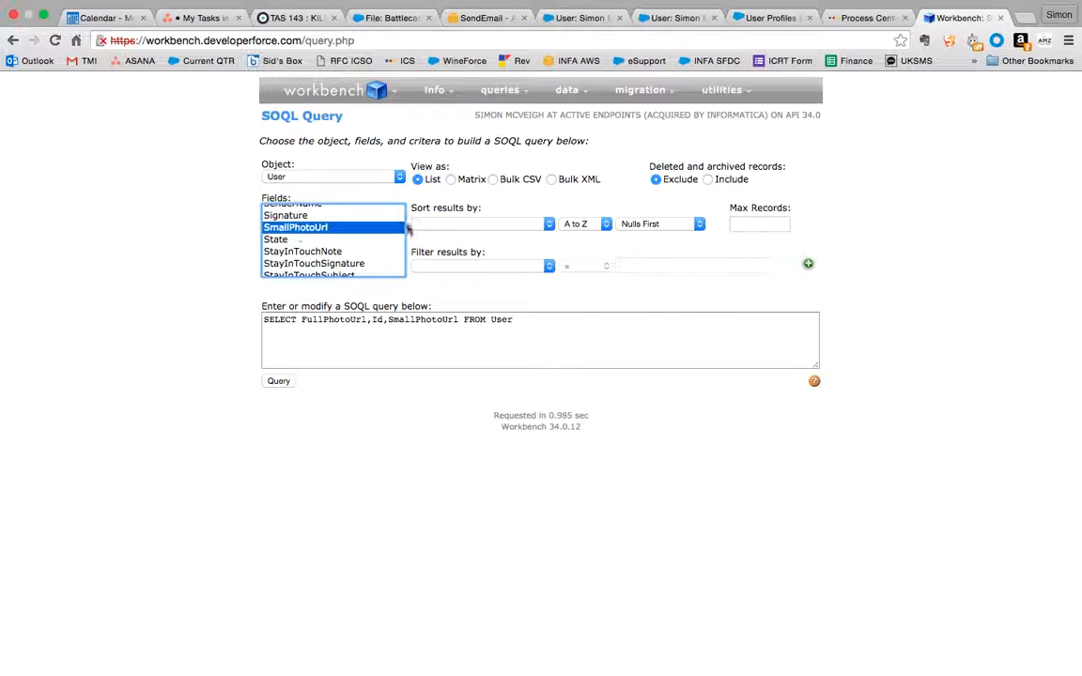
Step: Copy the user ID from the Salesforce profile page's address and return to the Workbench query
{"action": "left_click", "coordinate": [663, 23]}
{"action": "double_click", "coordinate": [483, 40]}
{"action": "key", "text": "ctrl+c"}
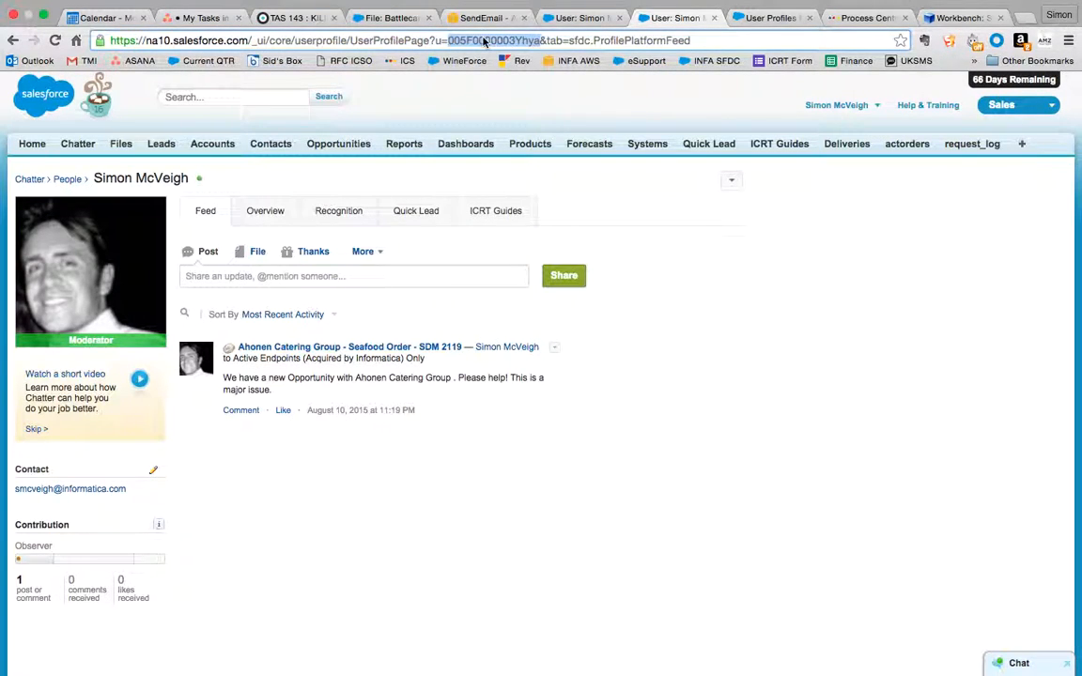
{"action": "left_click", "coordinate": [953, 19]}
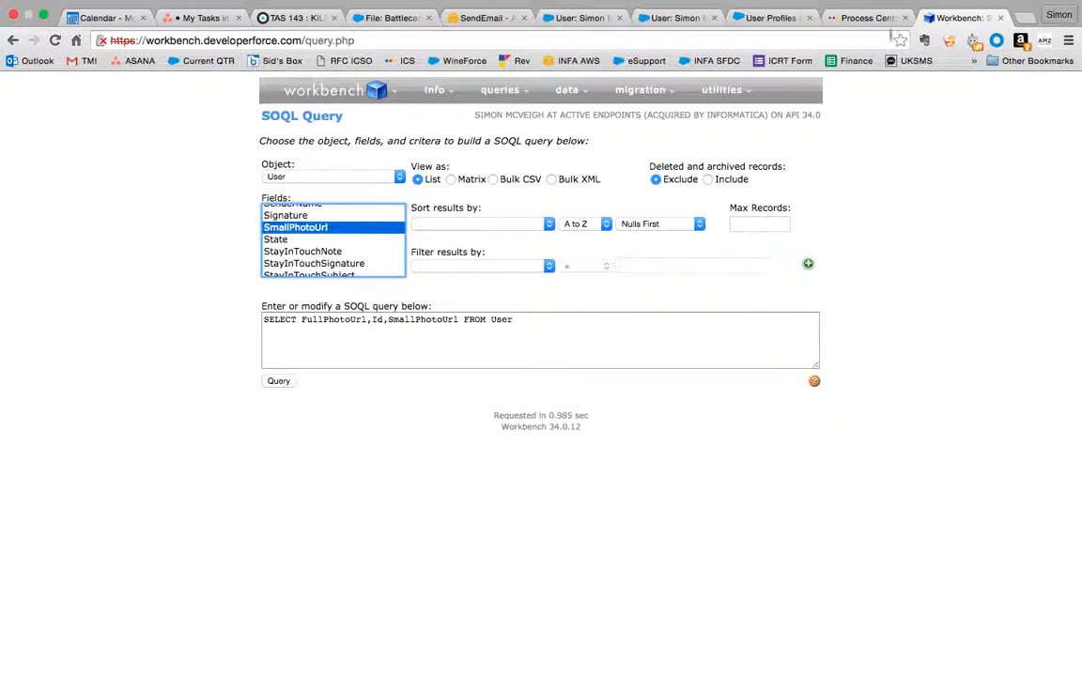
Step: Filter the query to records whose Id equals the copied user ID, and run the query
{"action": "left_click", "coordinate": [477, 266]}
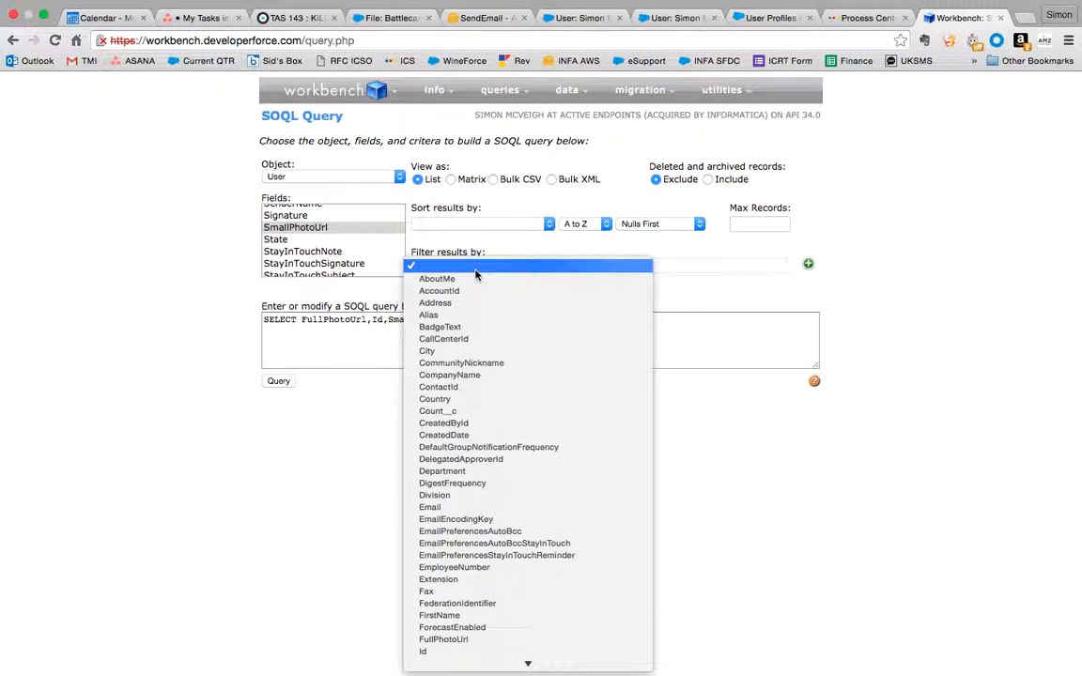
{"action": "key", "text": "d"}
{"action": "key", "text": "i"}
{"action": "key", "text": "Return"}
{"action": "left_click", "coordinate": [647, 266]}
{"action": "key", "text": "ctrl+v"}
{"action": "left_click", "coordinate": [279, 381]}
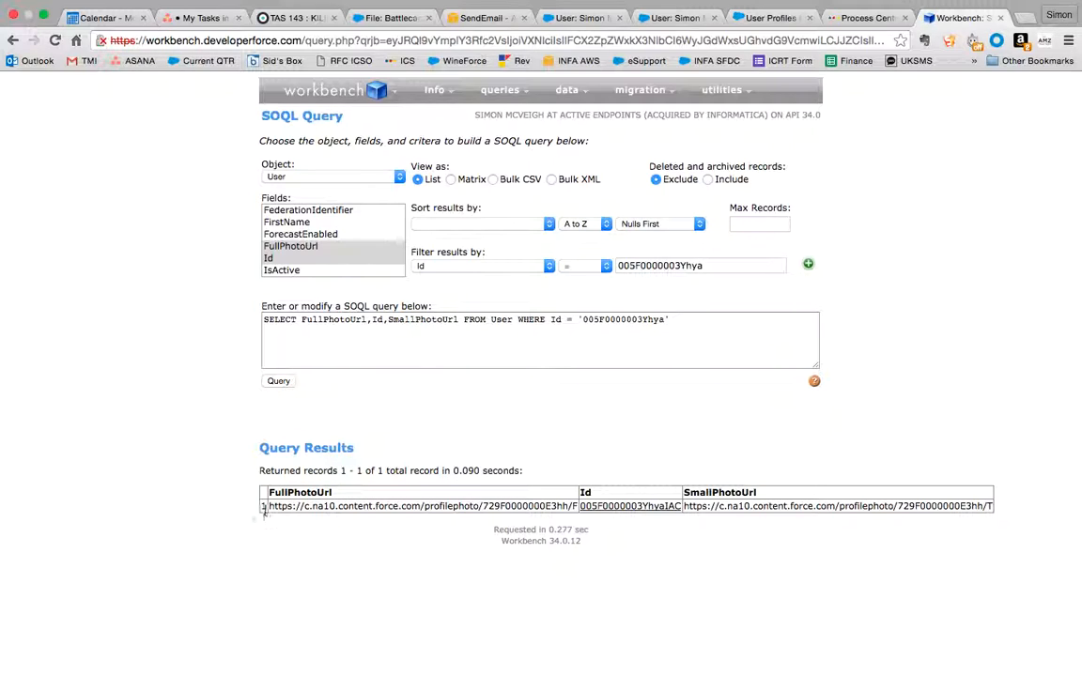
Step: Examine the FullPhotoUrl value in the query results and the SOQL statement that retrieves it
{"action": "left_click_drag", "start_coordinate": [271, 507], "coordinate": [574, 508]}
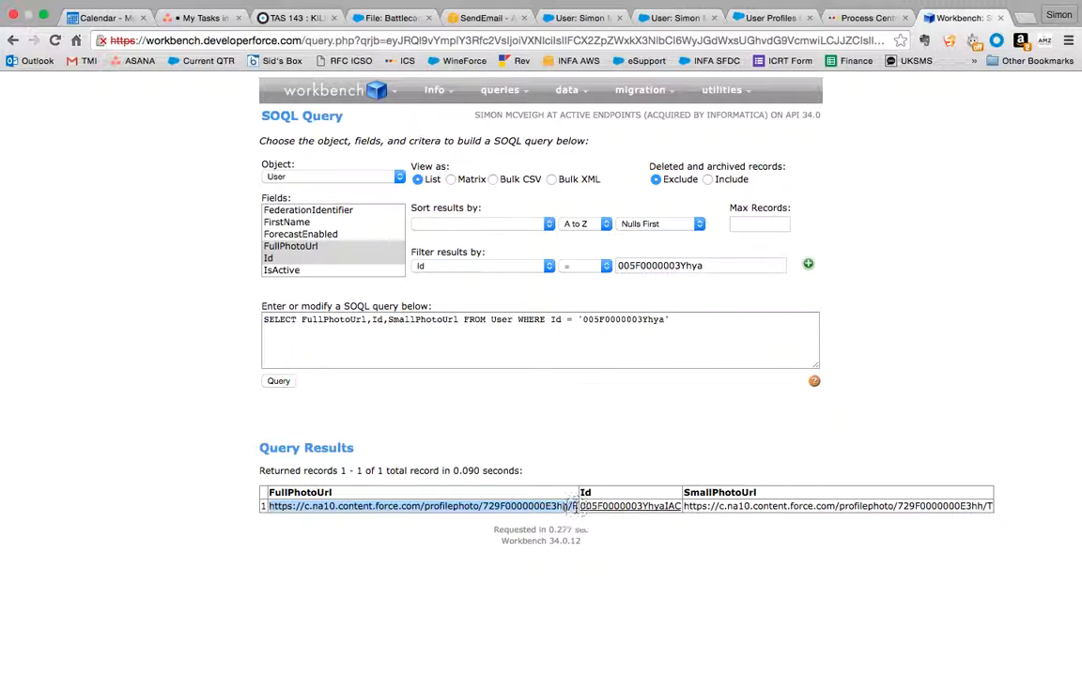
{"action": "left_click", "coordinate": [408, 534]}
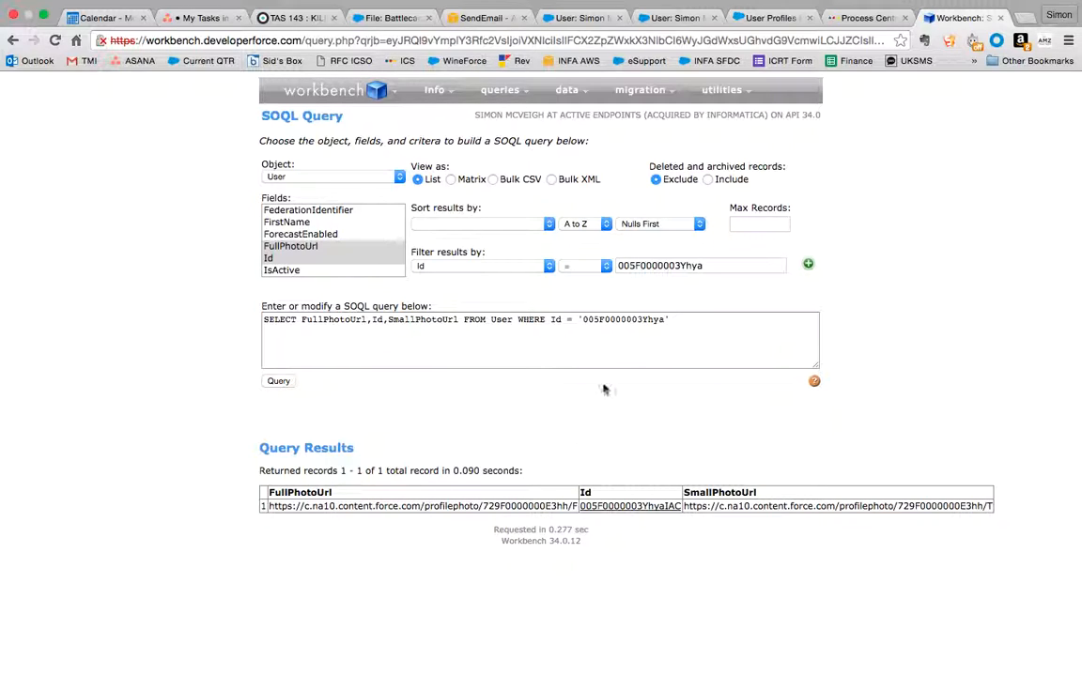
{"action": "left_click", "coordinate": [667, 330]}
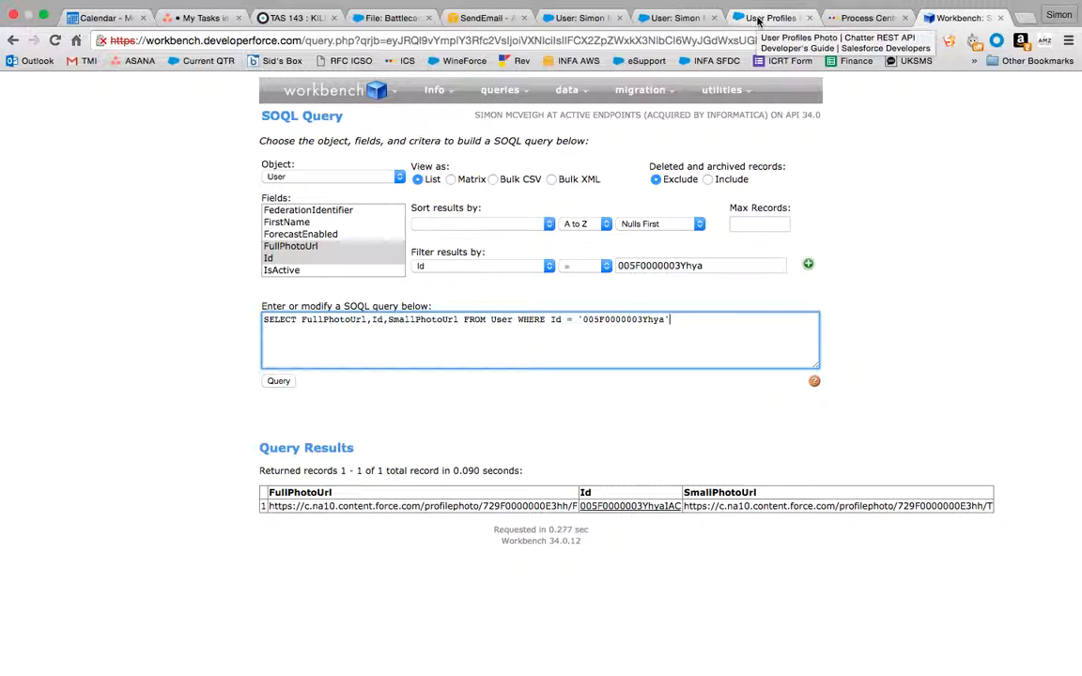
Step: Check the service connector list, and read the resource path, available version and HTTP methods in the User Profiles Photo documentation
{"action": "left_click", "coordinate": [850, 19]}
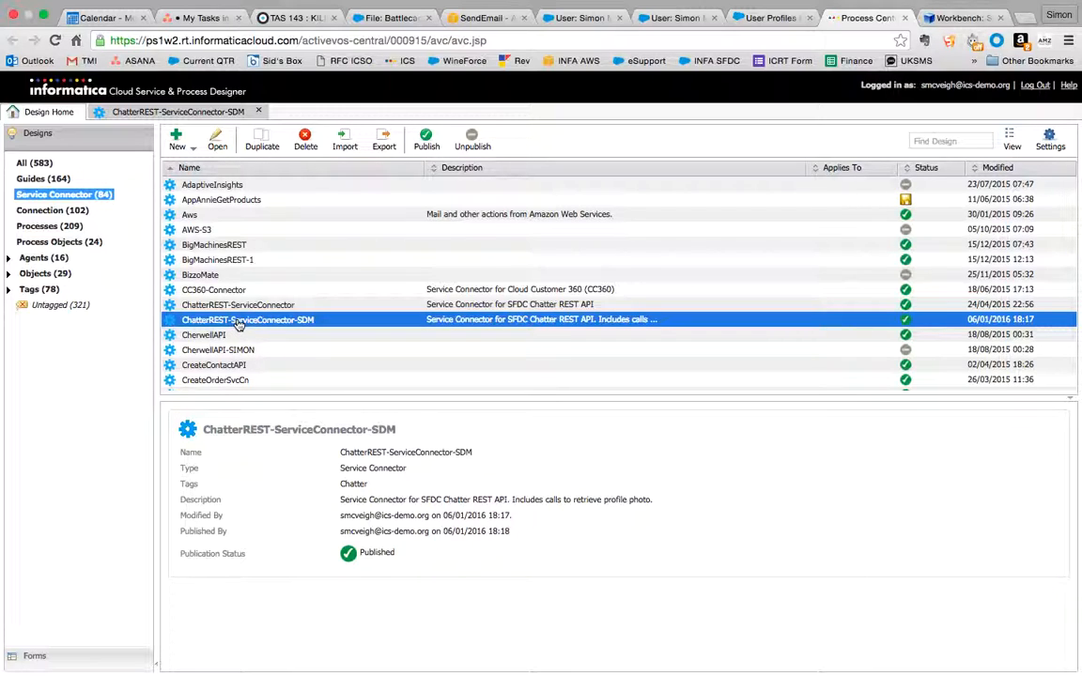
{"action": "left_click", "coordinate": [772, 18]}
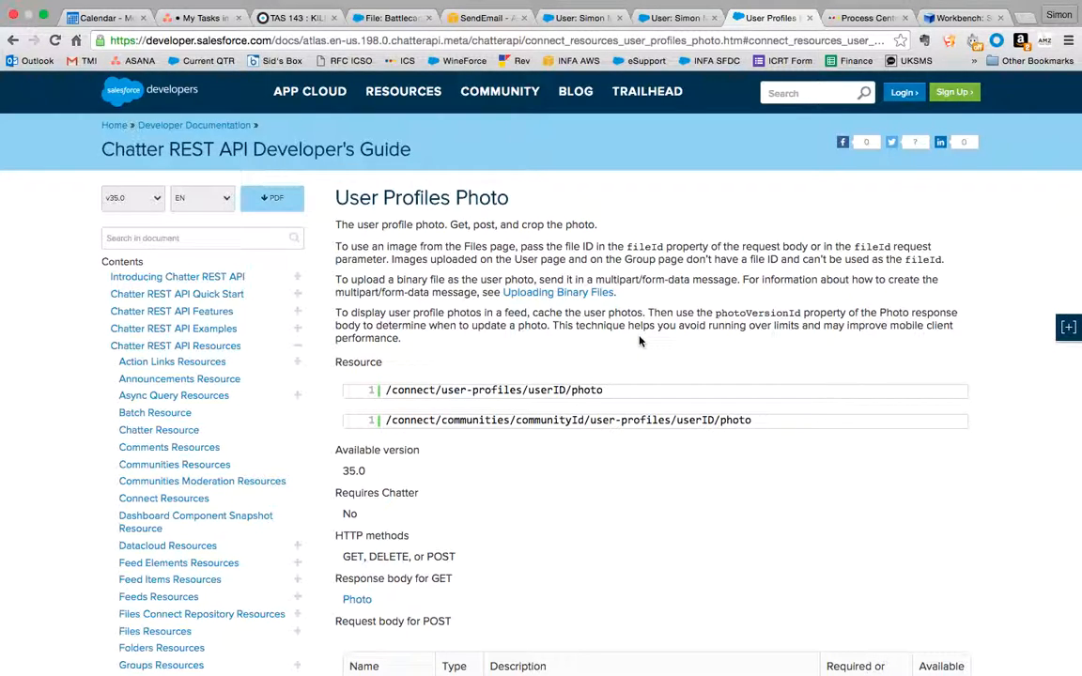
{"action": "scroll", "coordinate": [640, 340], "scroll_direction": "down", "scroll_amount": 2}
{"action": "scroll", "coordinate": [639, 341], "scroll_direction": "down", "scroll_amount": 2}
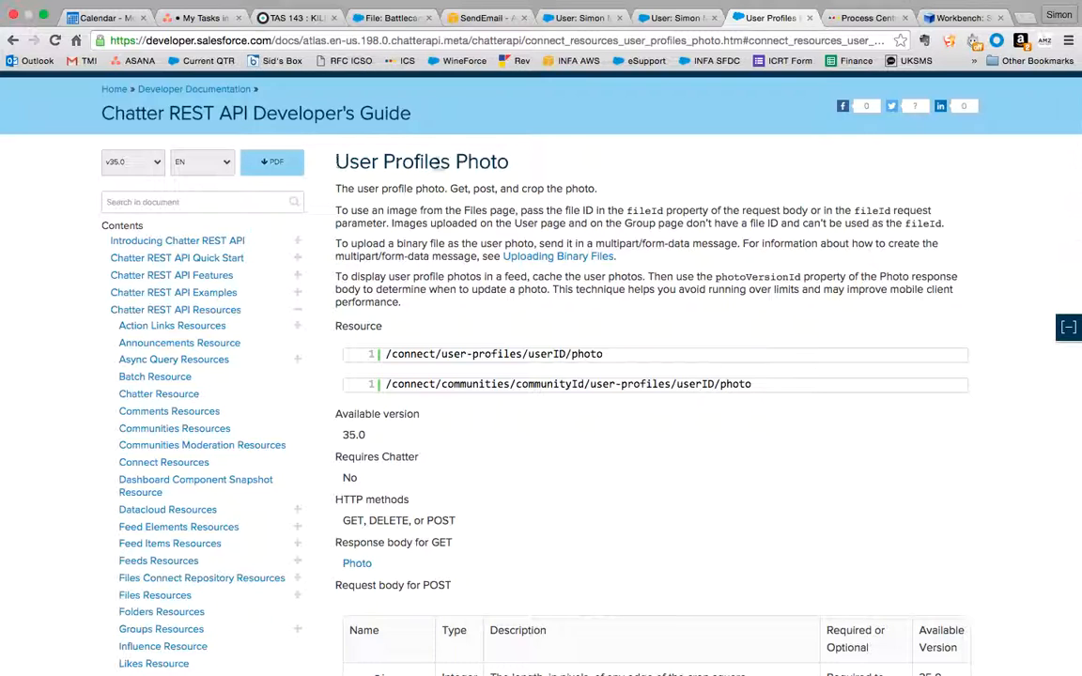
{"action": "scroll", "coordinate": [402, 369], "scroll_direction": "down", "scroll_amount": 3}
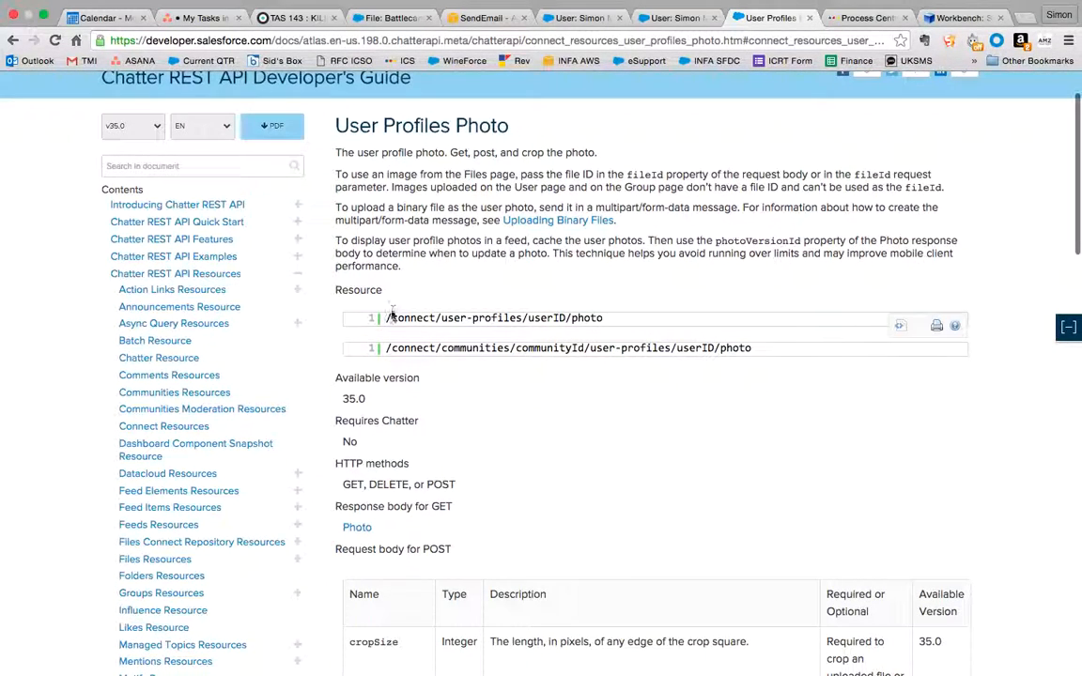
{"action": "left_click_drag", "start_coordinate": [388, 319], "coordinate": [505, 325]}
{"action": "left_click_drag", "start_coordinate": [342, 398], "coordinate": [370, 399]}
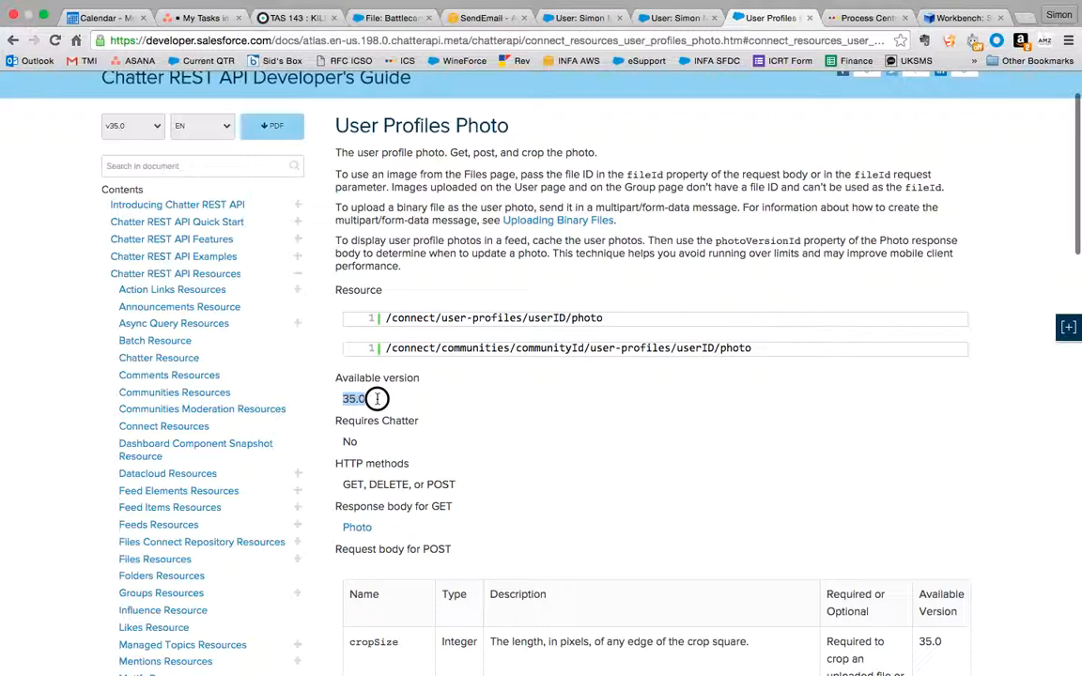
{"action": "left_click_drag", "start_coordinate": [389, 317], "coordinate": [602, 321]}
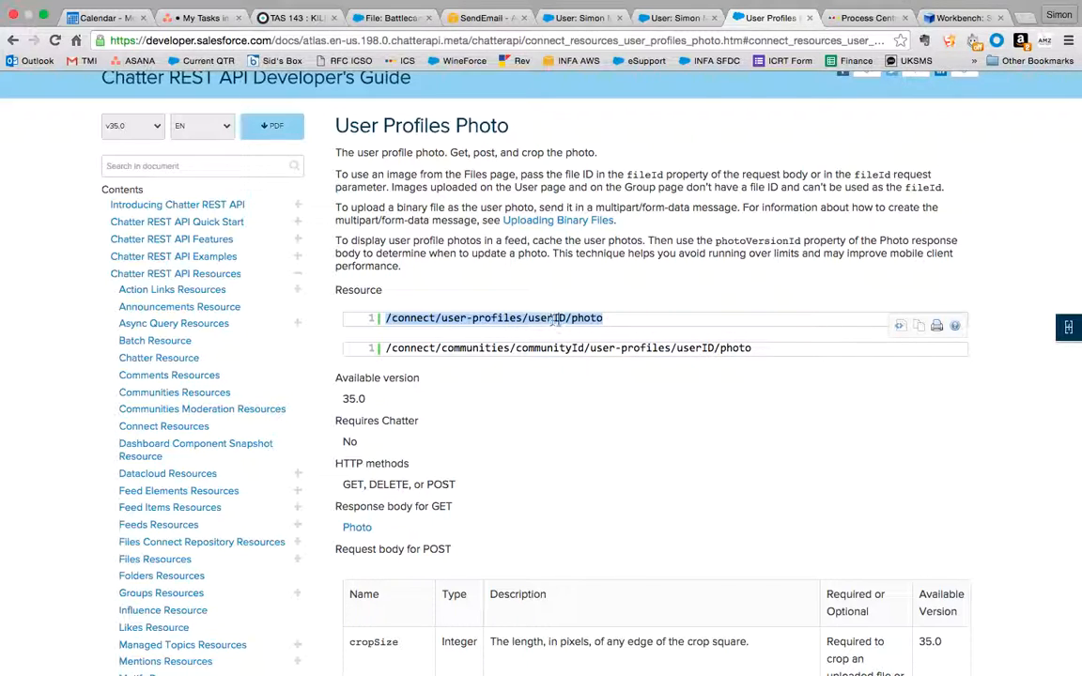
{"action": "scroll", "coordinate": [565, 437], "scroll_direction": "down", "scroll_amount": 2}
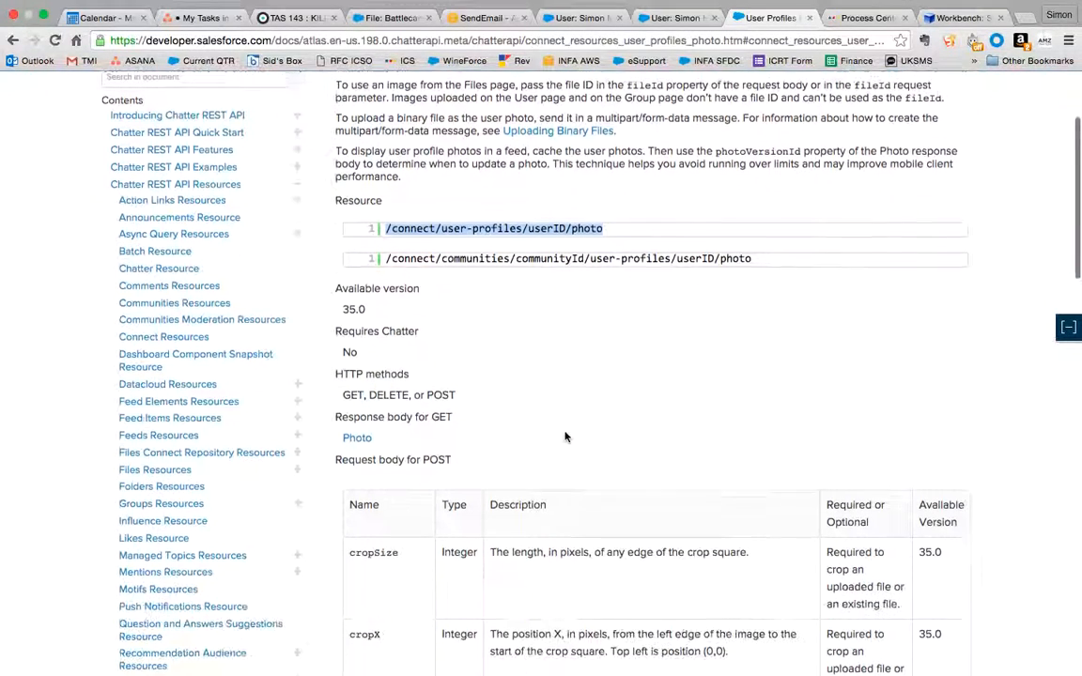
{"action": "double_click", "coordinate": [352, 390]}
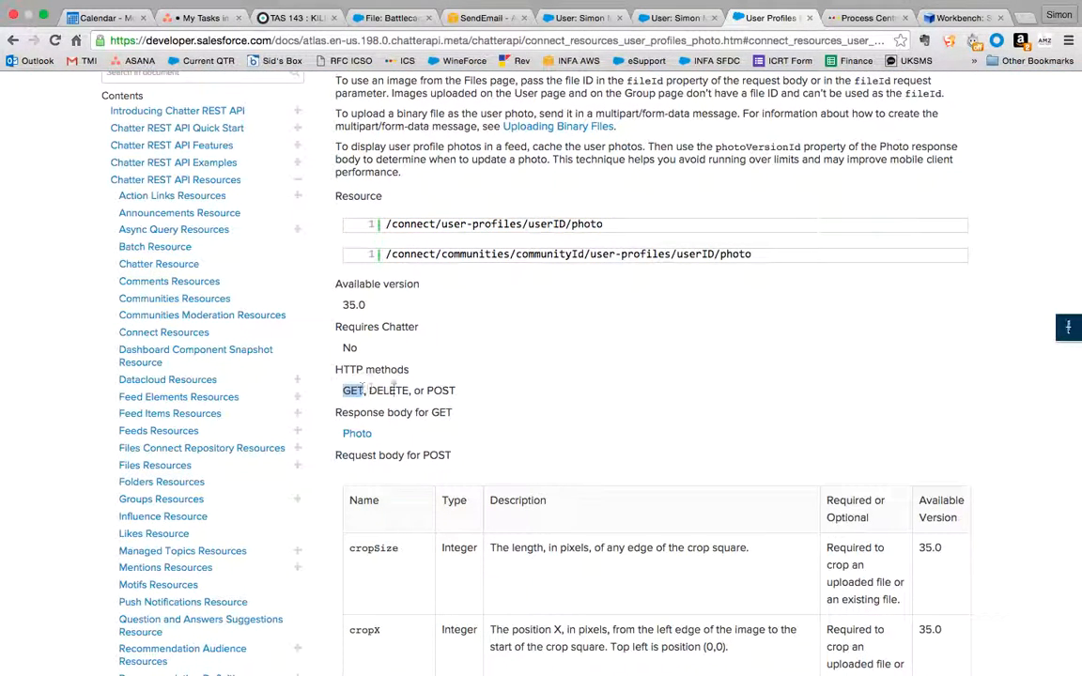
{"action": "left_click", "coordinate": [508, 392]}
Step: Read through the POST request body and request parameter tables in the User Profiles Photo documentation
{"action": "scroll", "coordinate": [508, 389], "scroll_direction": "down", "scroll_amount": 5}
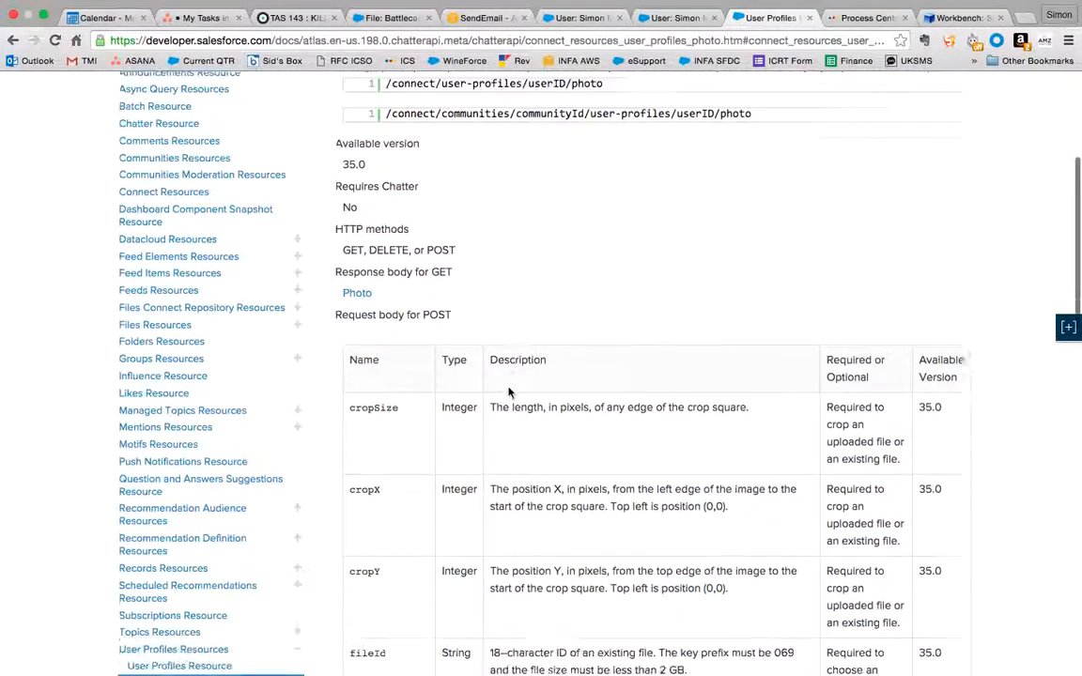
{"action": "scroll", "coordinate": [421, 358], "scroll_direction": "down", "scroll_amount": 3}
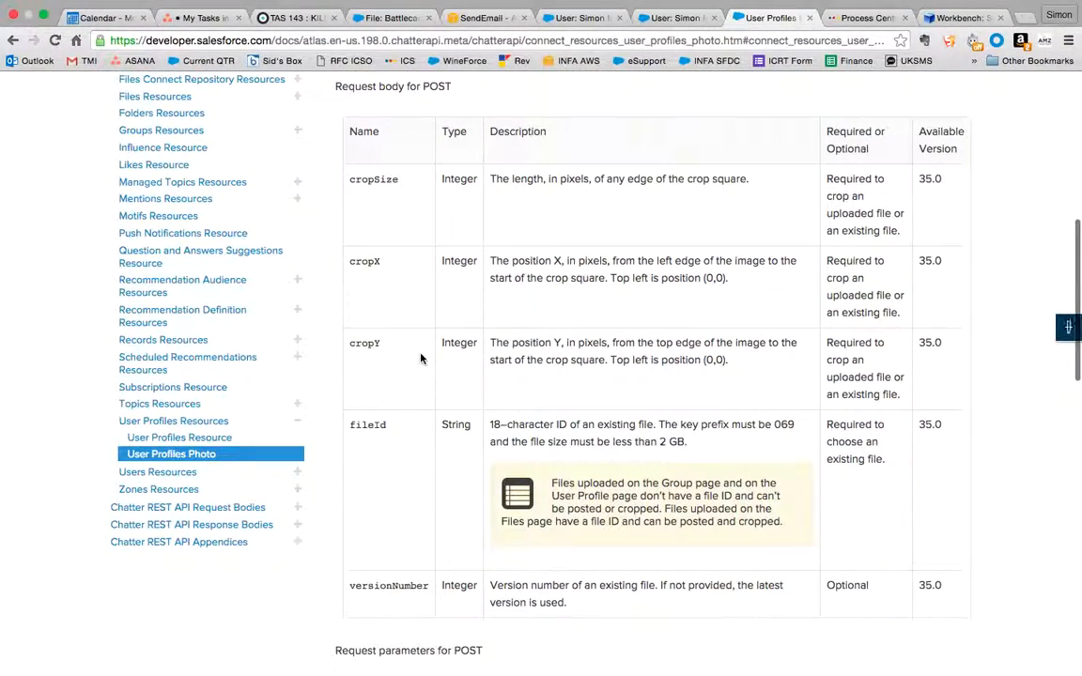
{"action": "scroll", "coordinate": [407, 385], "scroll_direction": "down", "scroll_amount": 3}
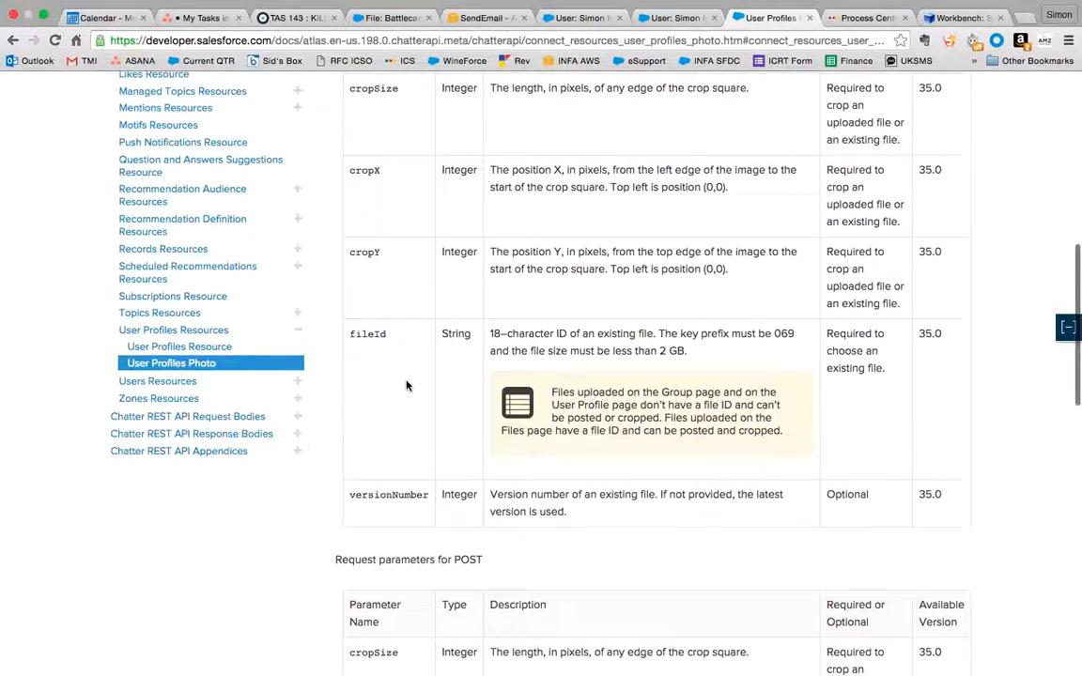
{"action": "scroll", "coordinate": [407, 385], "scroll_direction": "down", "scroll_amount": 1}
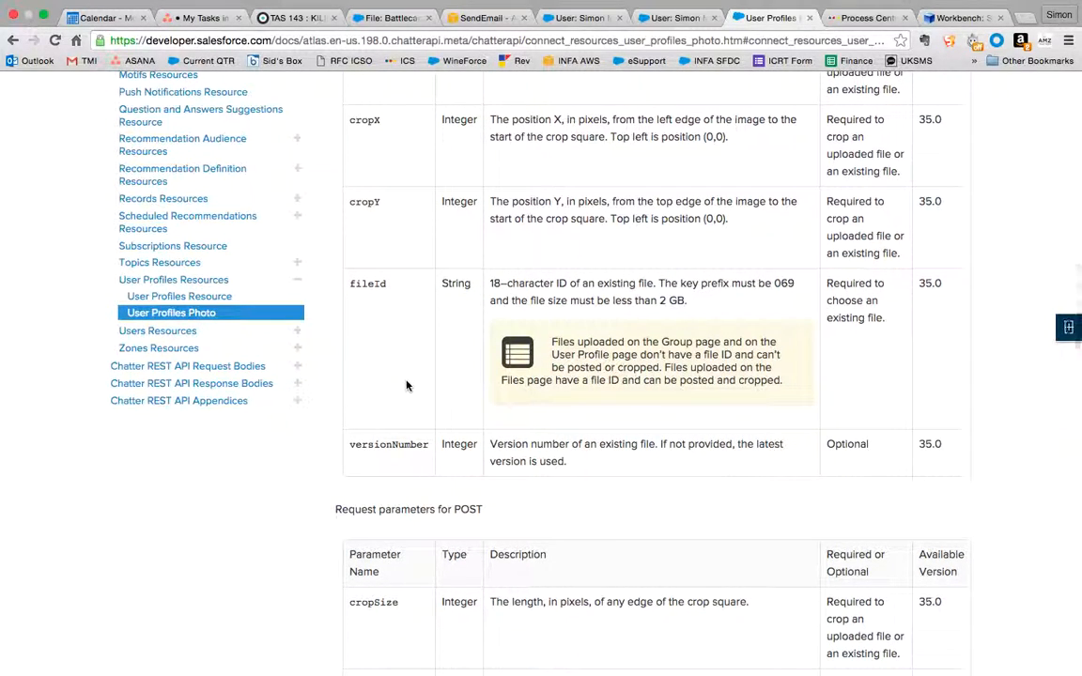
{"action": "scroll", "coordinate": [406, 385], "scroll_direction": "down", "scroll_amount": 5}
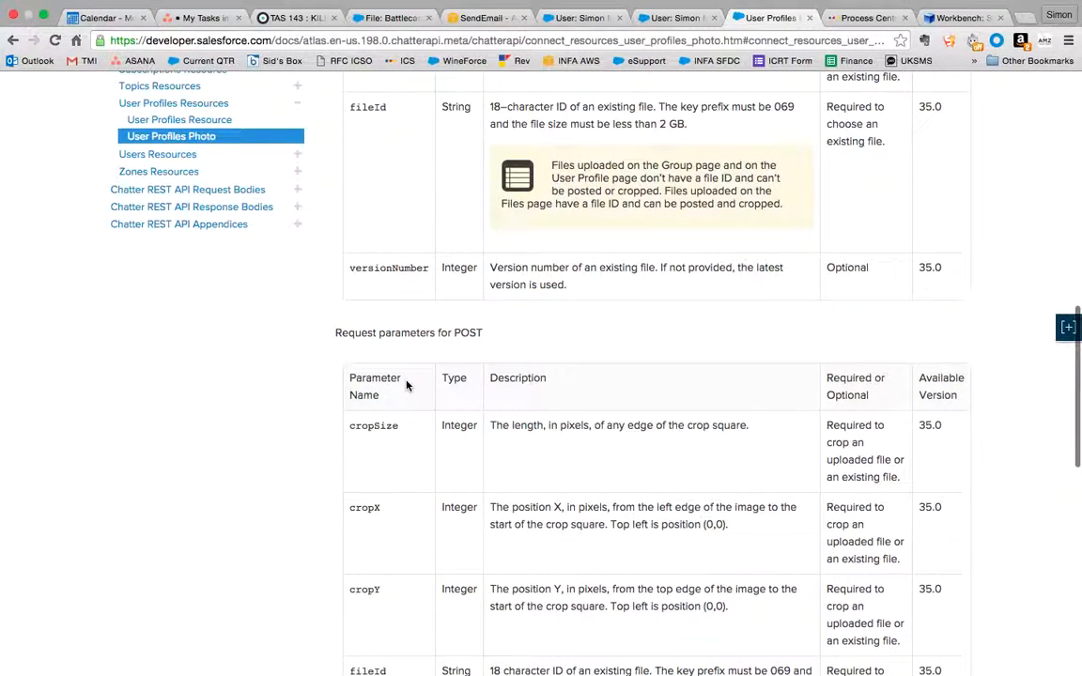
{"action": "scroll", "coordinate": [407, 385], "scroll_direction": "down", "scroll_amount": 1}
{"action": "scroll", "coordinate": [407, 385], "scroll_direction": "down", "scroll_amount": 3}
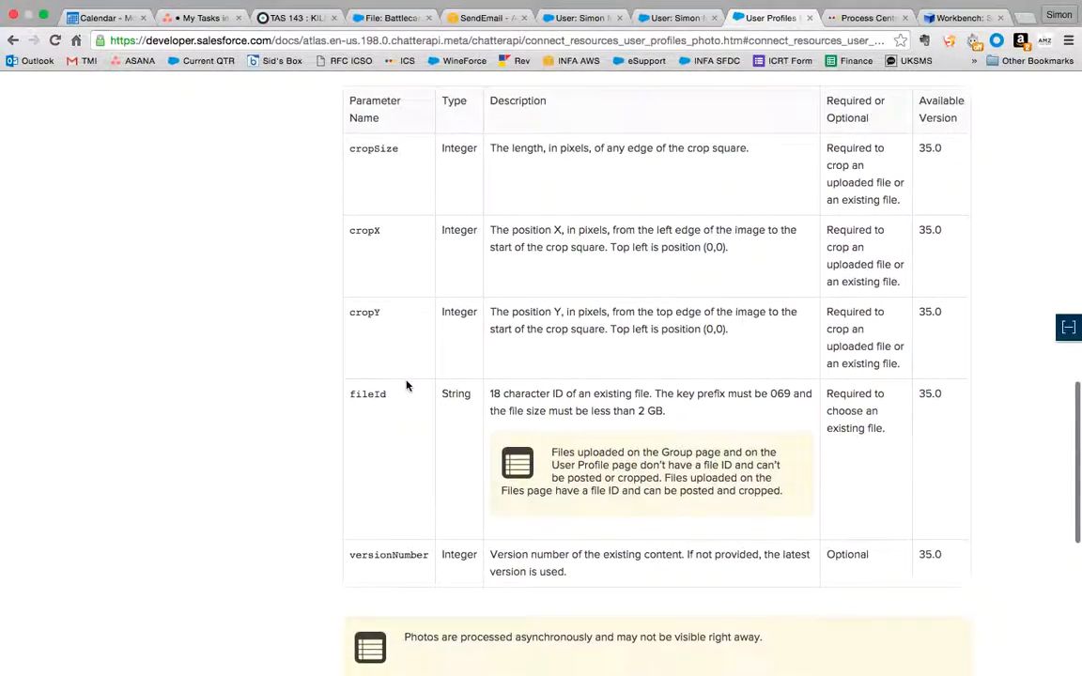
{"action": "scroll", "coordinate": [406, 385], "scroll_direction": "down", "scroll_amount": 6}
{"action": "scroll", "coordinate": [407, 385], "scroll_direction": "up", "scroll_amount": 17}
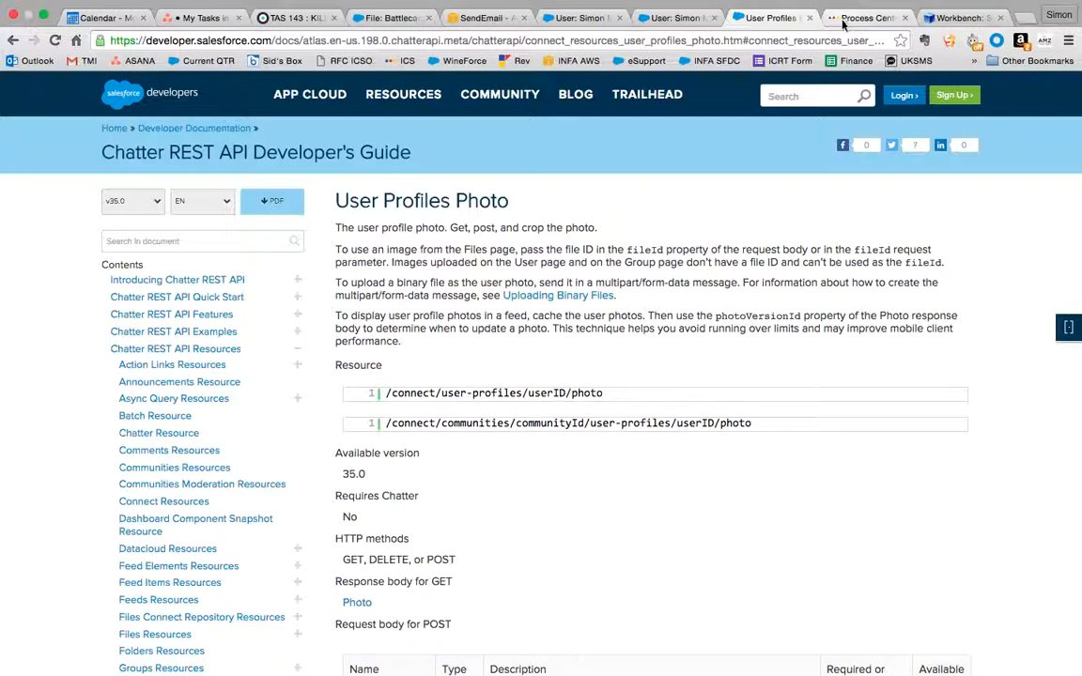
Step: In the Informatica Cloud designer, open the ChatterAuthentication action of ChatterREST-ServiceConnector-SDM and review its name, category, description and type
{"action": "left_click", "coordinate": [842, 24]}
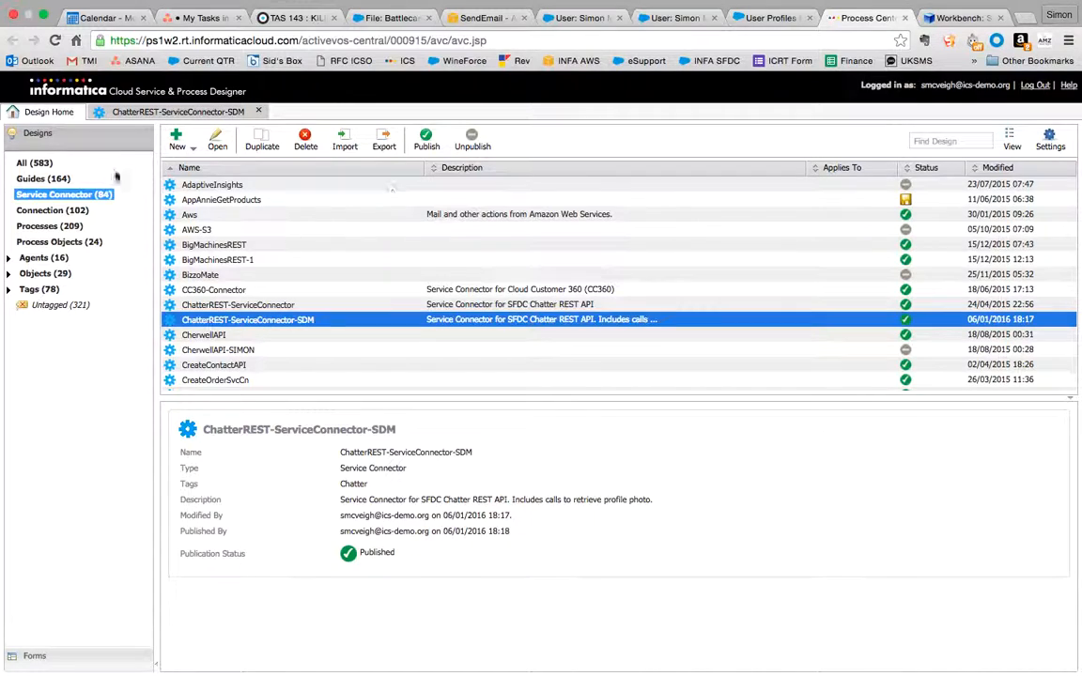
{"action": "left_click", "coordinate": [149, 114]}
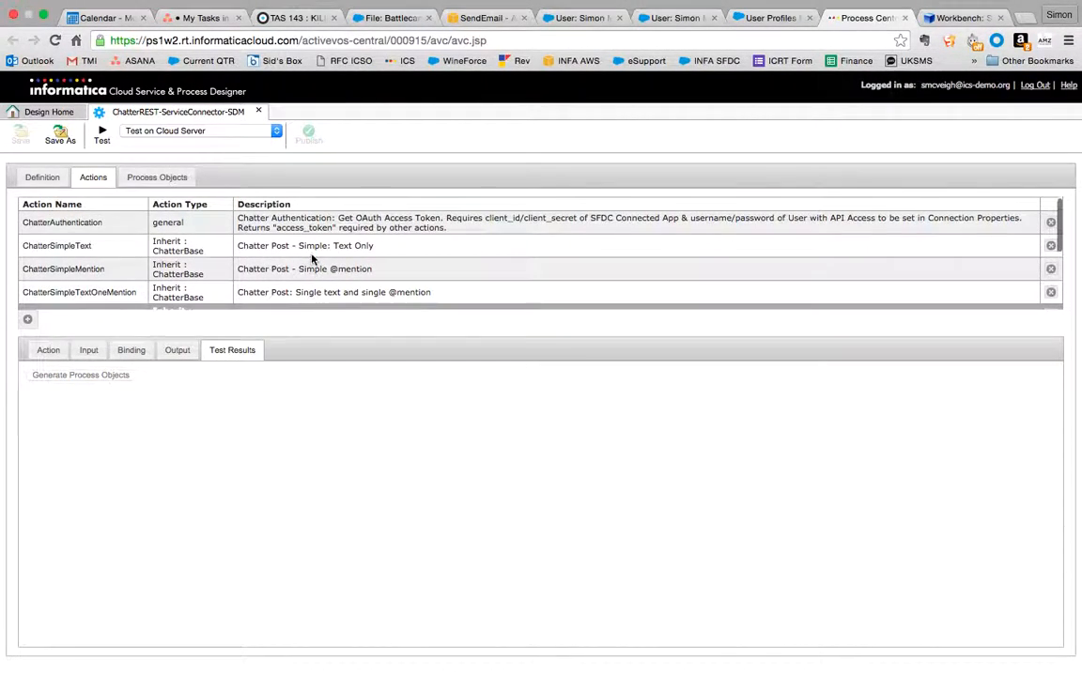
{"action": "left_click", "coordinate": [262, 222]}
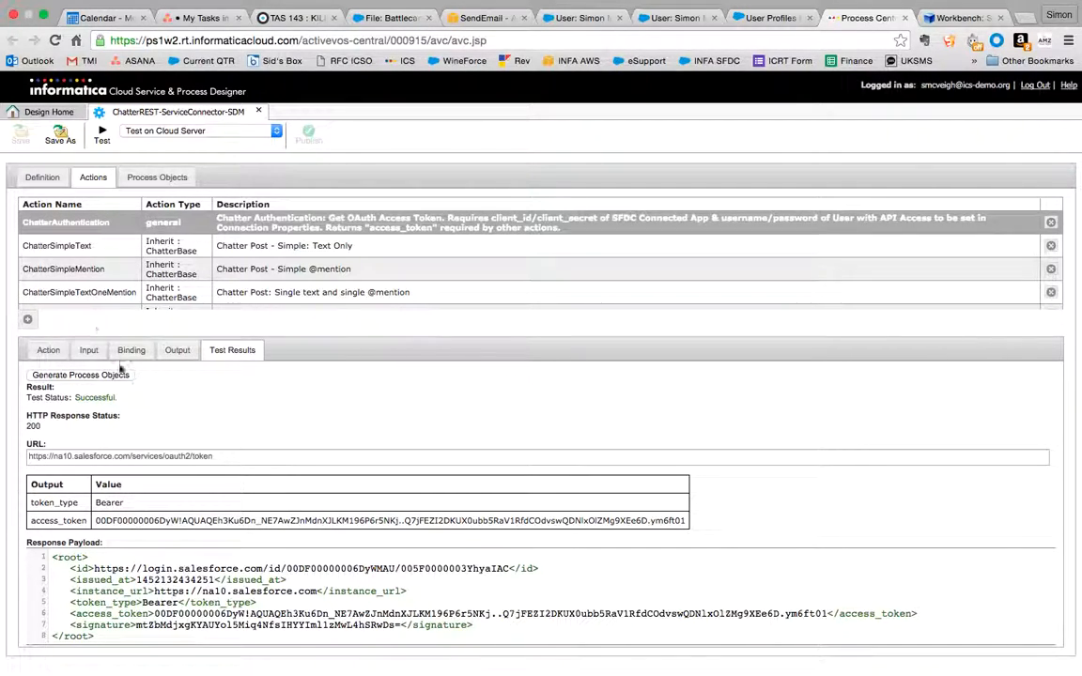
{"action": "left_click", "coordinate": [48, 351]}
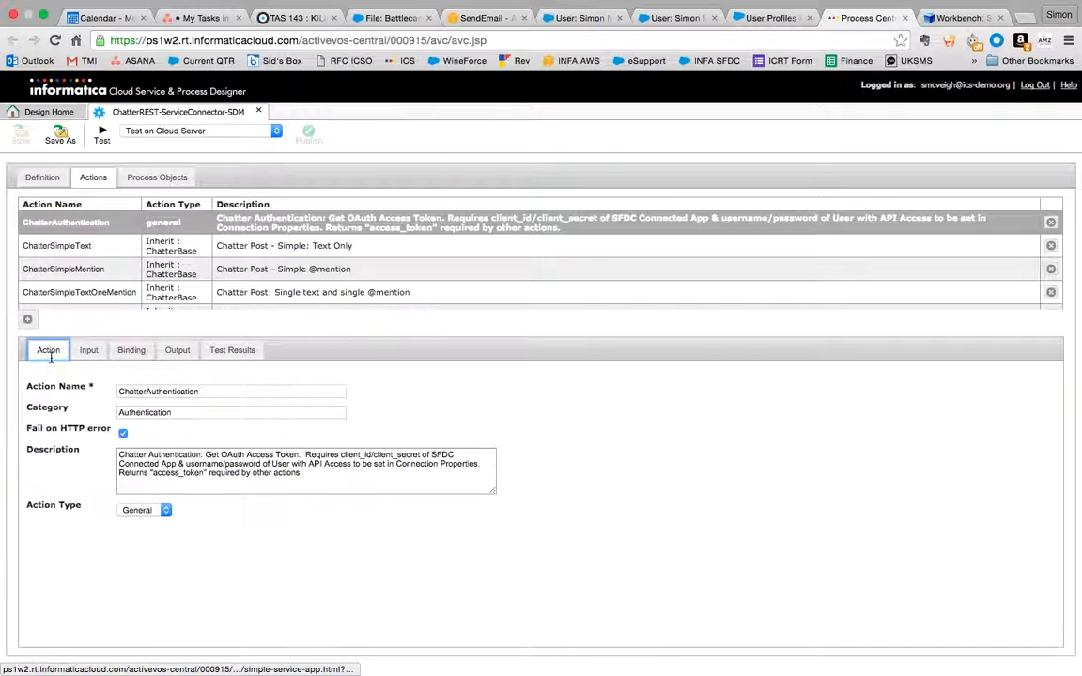
{"action": "left_click", "coordinate": [216, 391]}
{"action": "left_click", "coordinate": [194, 423]}
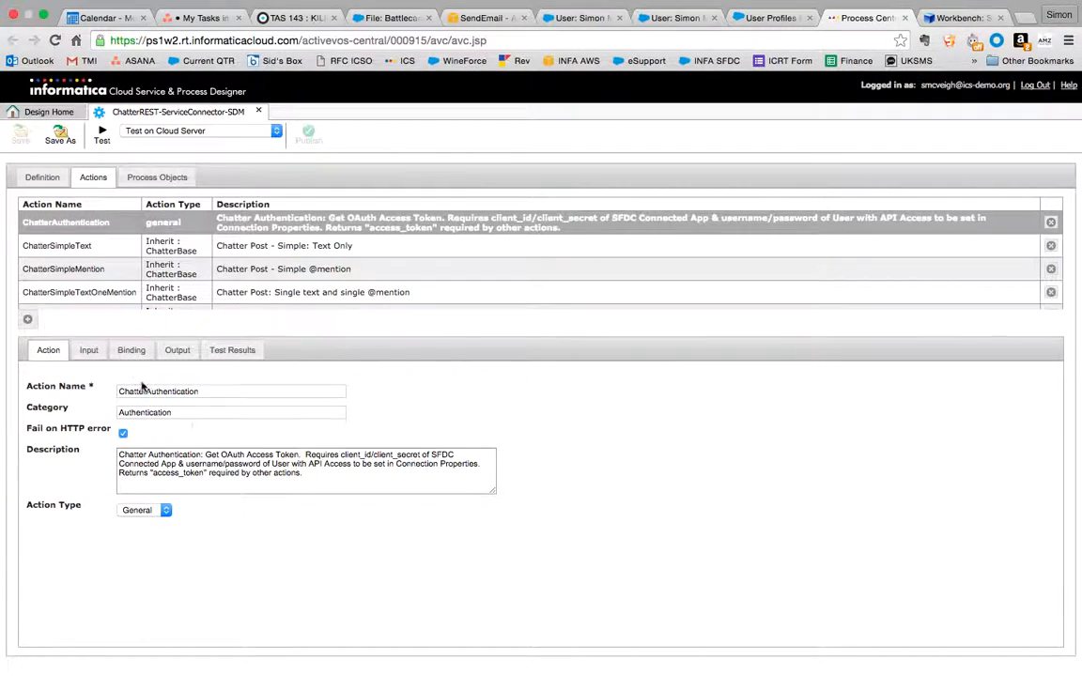
Step: Review the ChatterAuthentication action's input fields and its binding, including the URL, verb, authentication type and other parameters
{"action": "left_click", "coordinate": [84, 350]}
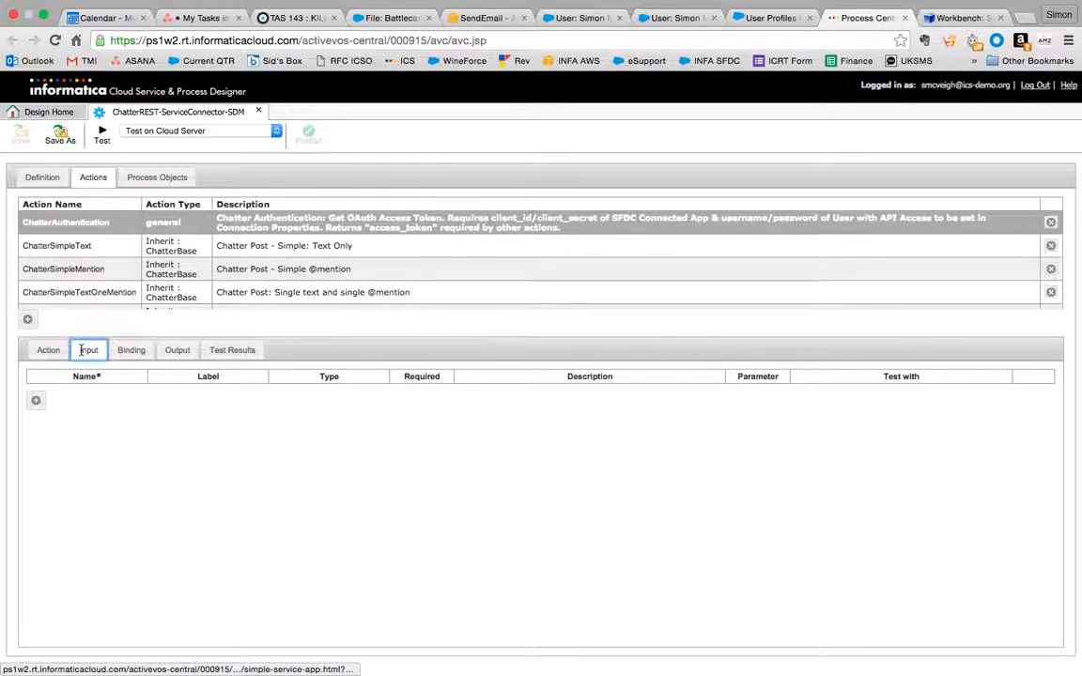
{"action": "left_click", "coordinate": [122, 350]}
{"action": "left_click_drag", "start_coordinate": [246, 386], "coordinate": [86, 386]}
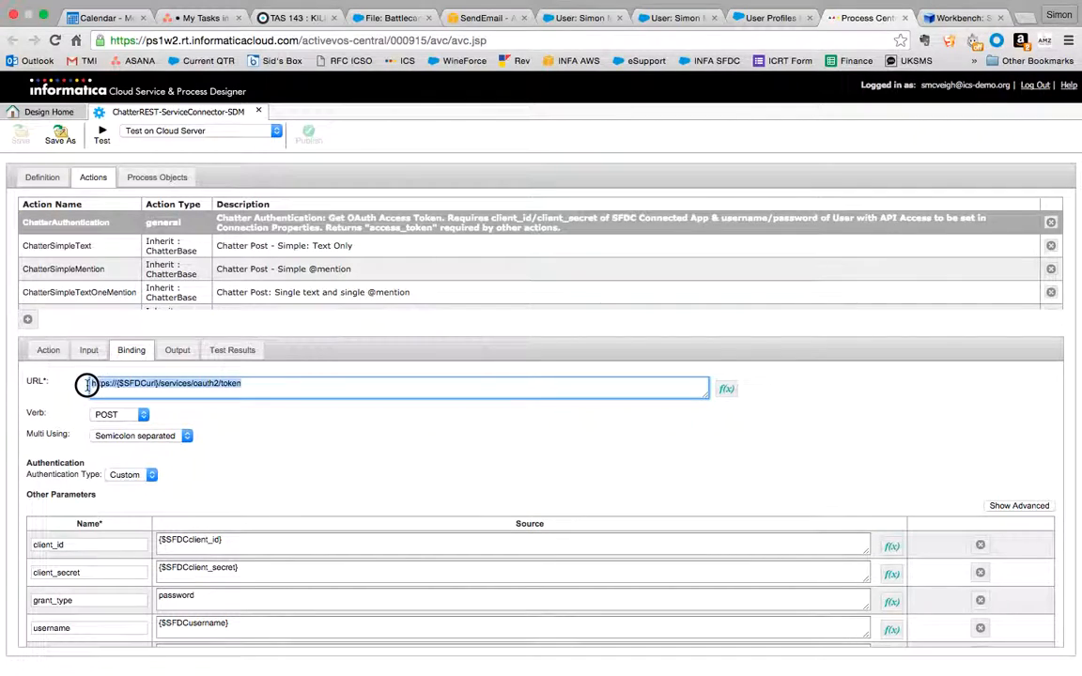
{"action": "left_click", "coordinate": [228, 385]}
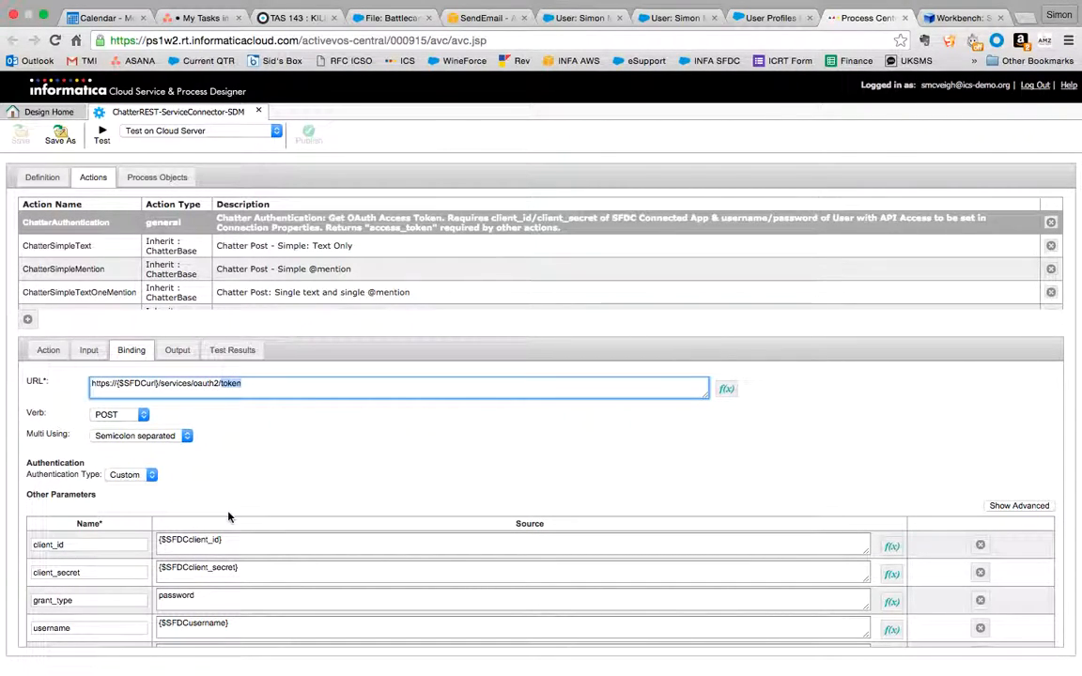
{"action": "scroll", "coordinate": [231, 536], "scroll_direction": "down", "scroll_amount": 2}
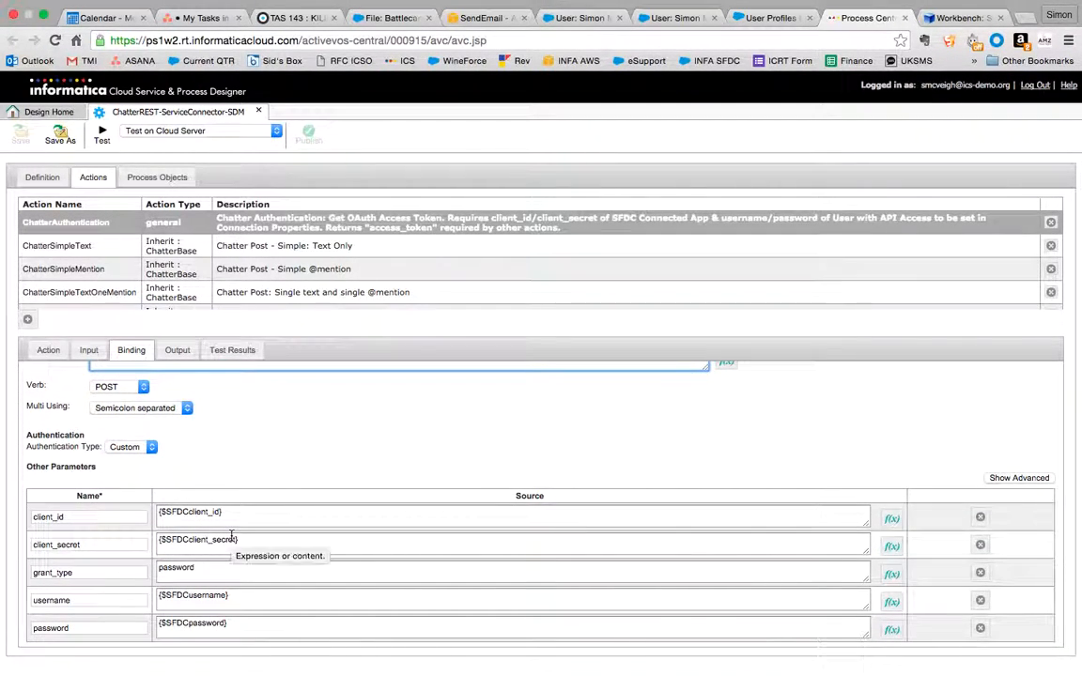
{"action": "scroll", "coordinate": [231, 536], "scroll_direction": "down", "scroll_amount": 1}
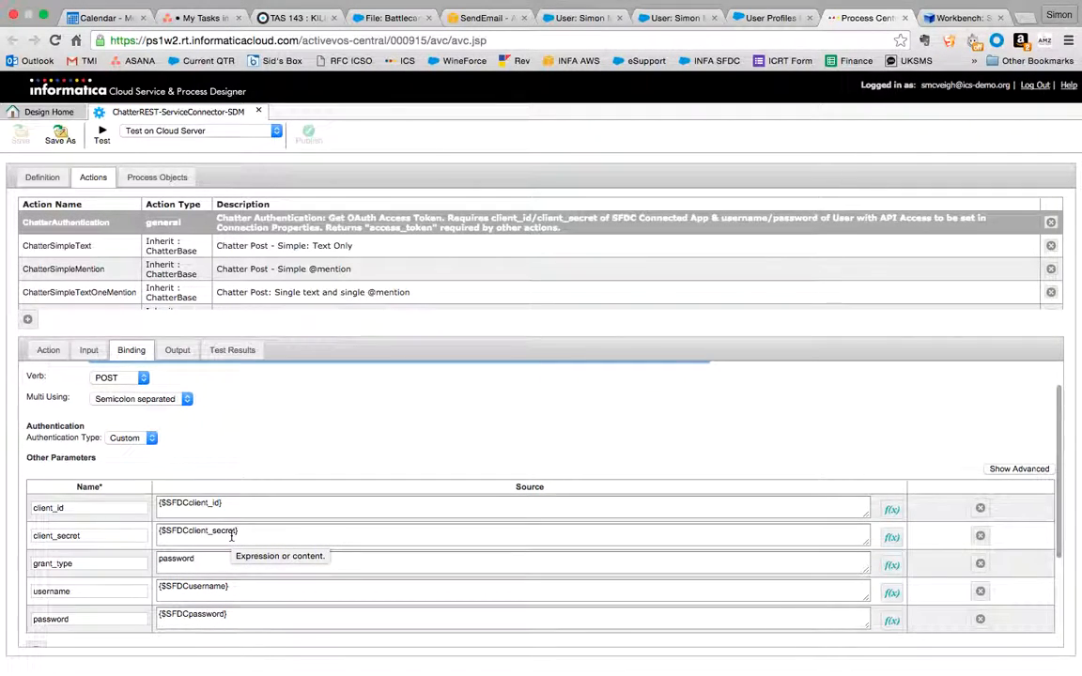
Step: Review the connector's connection properties for the Salesforce URL, client ID, client secret, username and password
{"action": "left_click", "coordinate": [42, 177]}
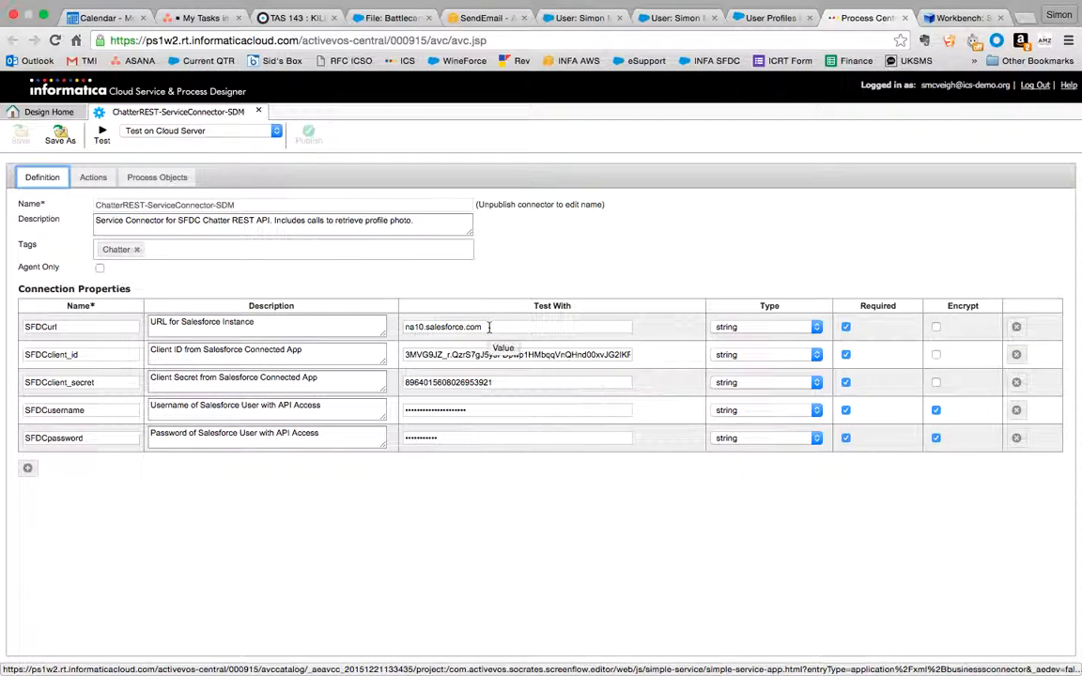
{"action": "left_click", "coordinate": [86, 355]}
{"action": "left_click", "coordinate": [69, 324]}
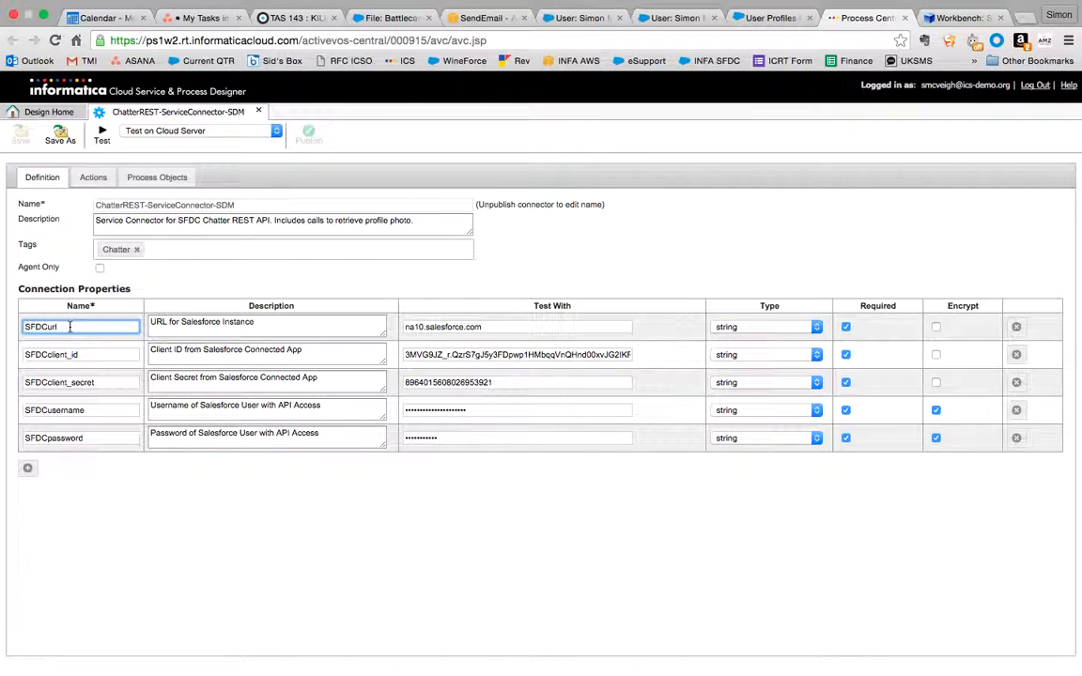
{"action": "left_click", "coordinate": [72, 354]}
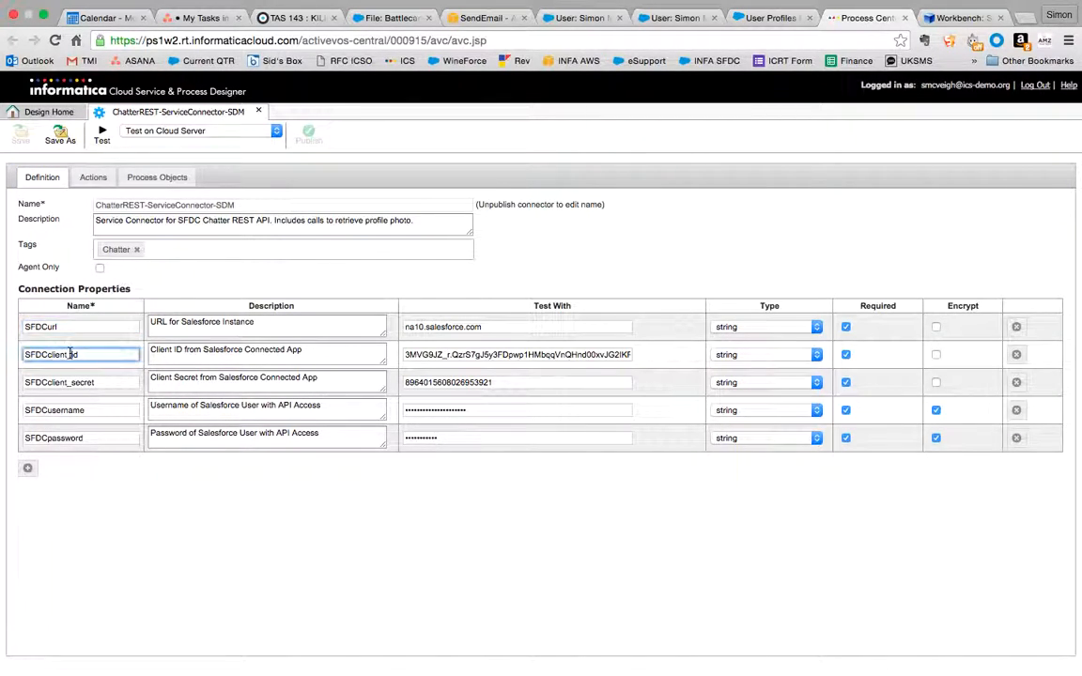
{"action": "left_click", "coordinate": [71, 380]}
{"action": "left_click", "coordinate": [73, 406]}
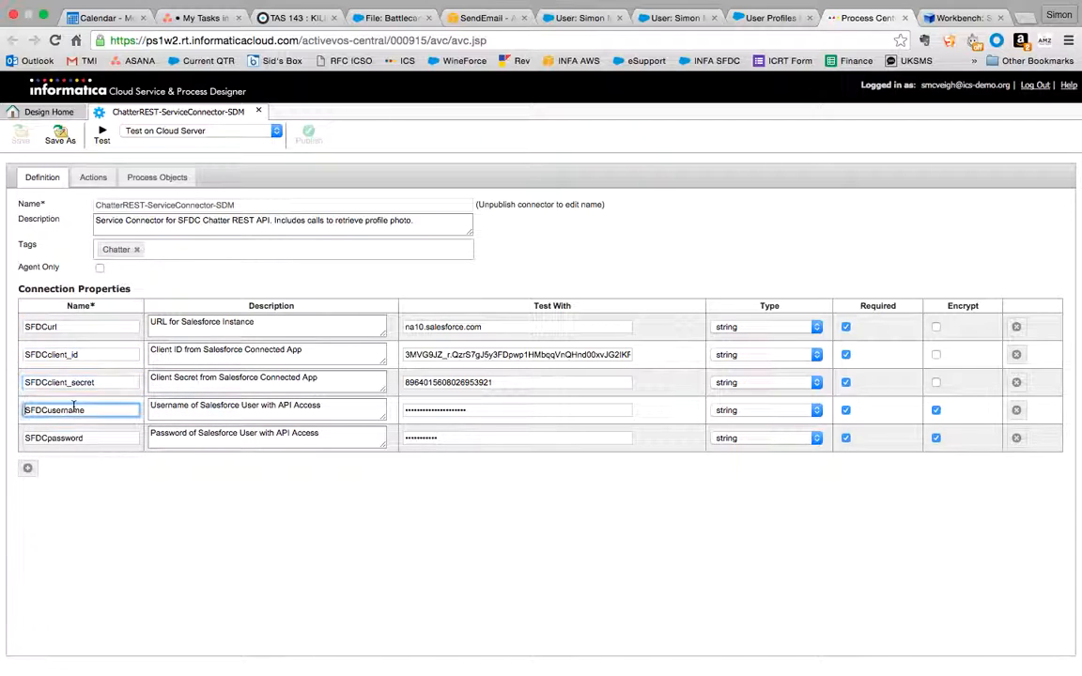
{"action": "left_click", "coordinate": [73, 437]}
{"action": "left_click", "coordinate": [89, 480]}
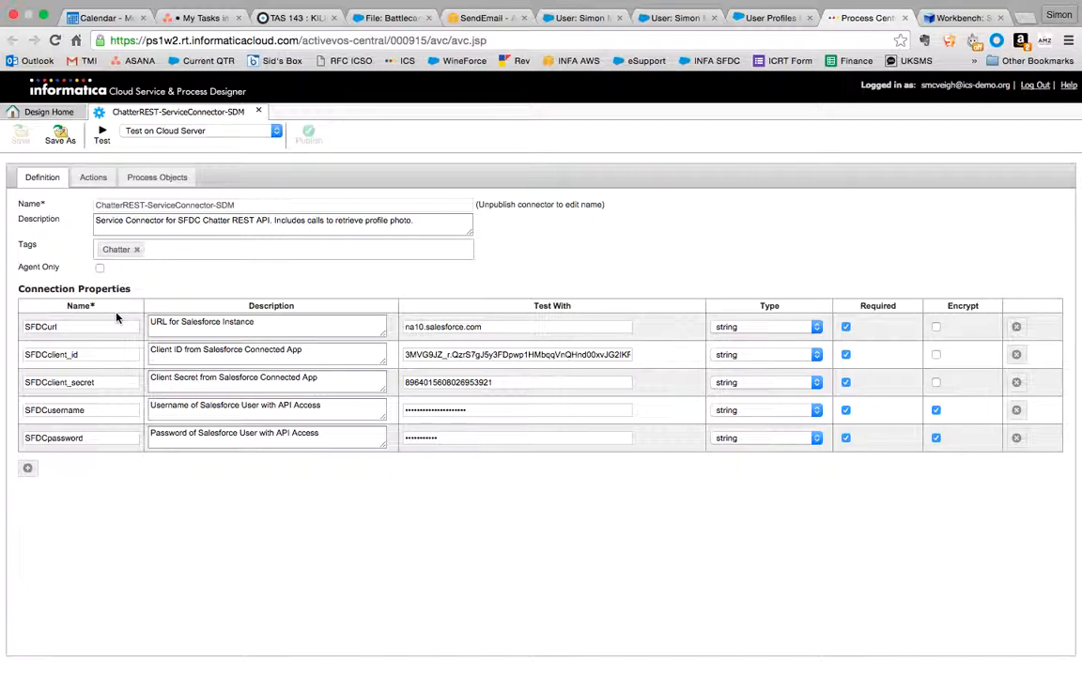
Step: Inspect the formula of the client_id parameter in the ChatterAuthentication binding and the fields it can insert, leaving it without changes
{"action": "left_click", "coordinate": [85, 179]}
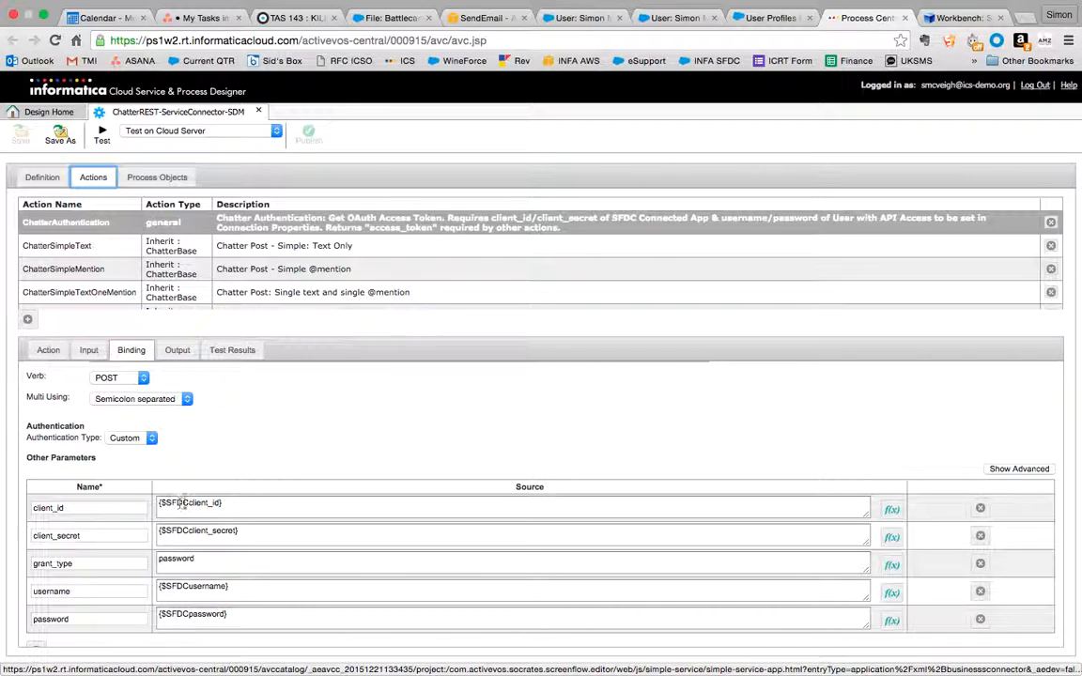
{"action": "left_click", "coordinate": [243, 503]}
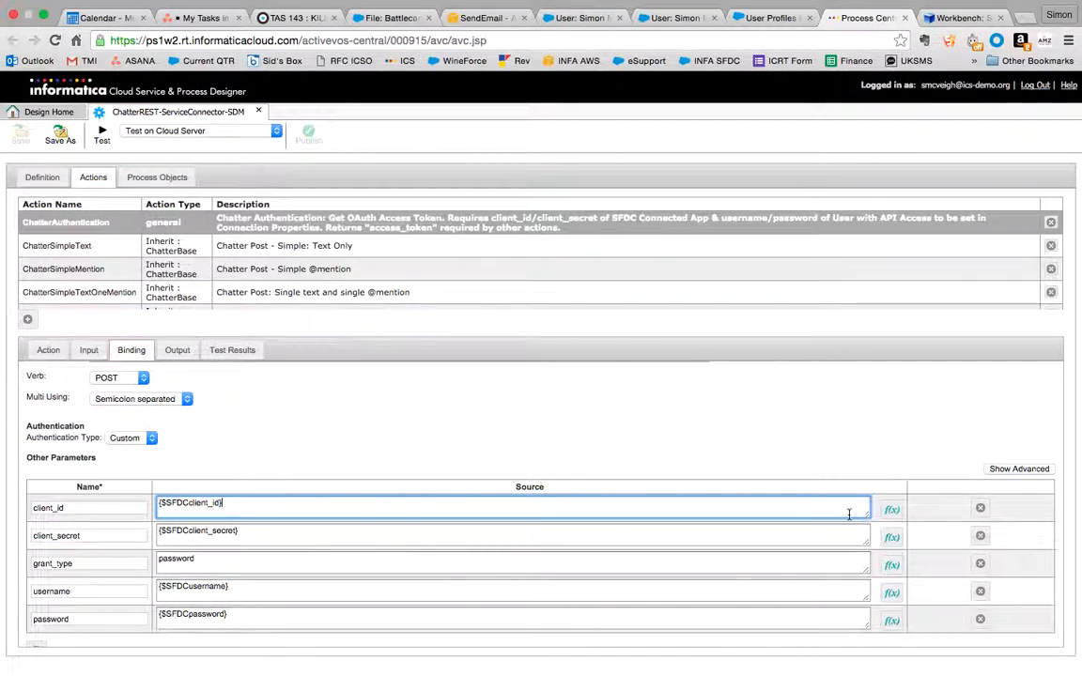
{"action": "left_click", "coordinate": [892, 509]}
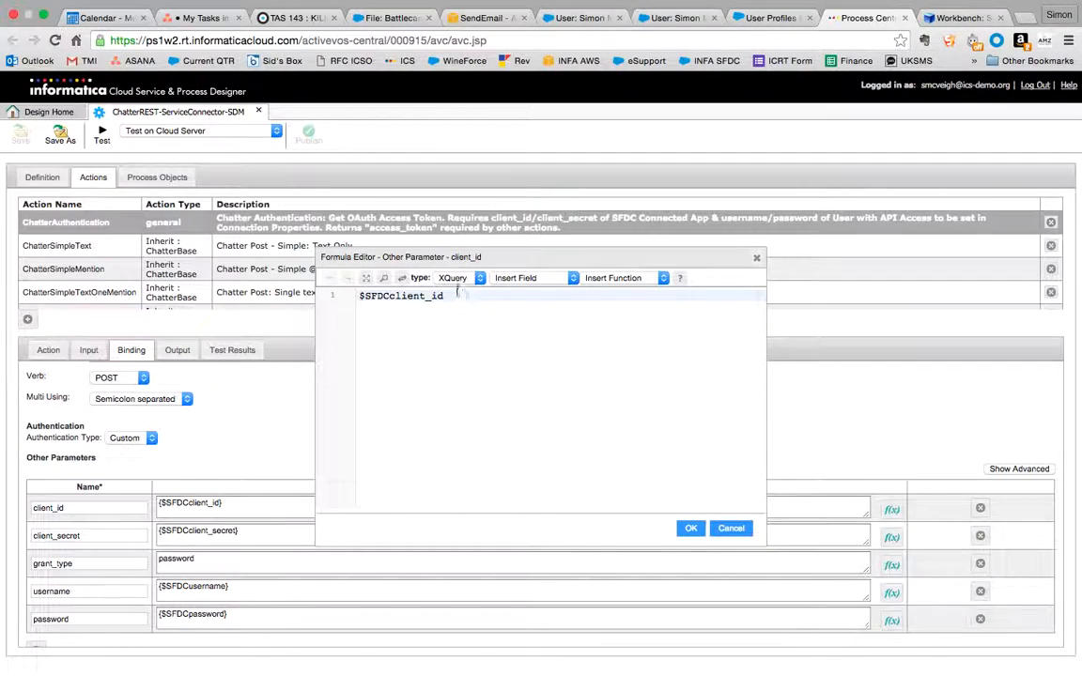
{"action": "left_click", "coordinate": [531, 280]}
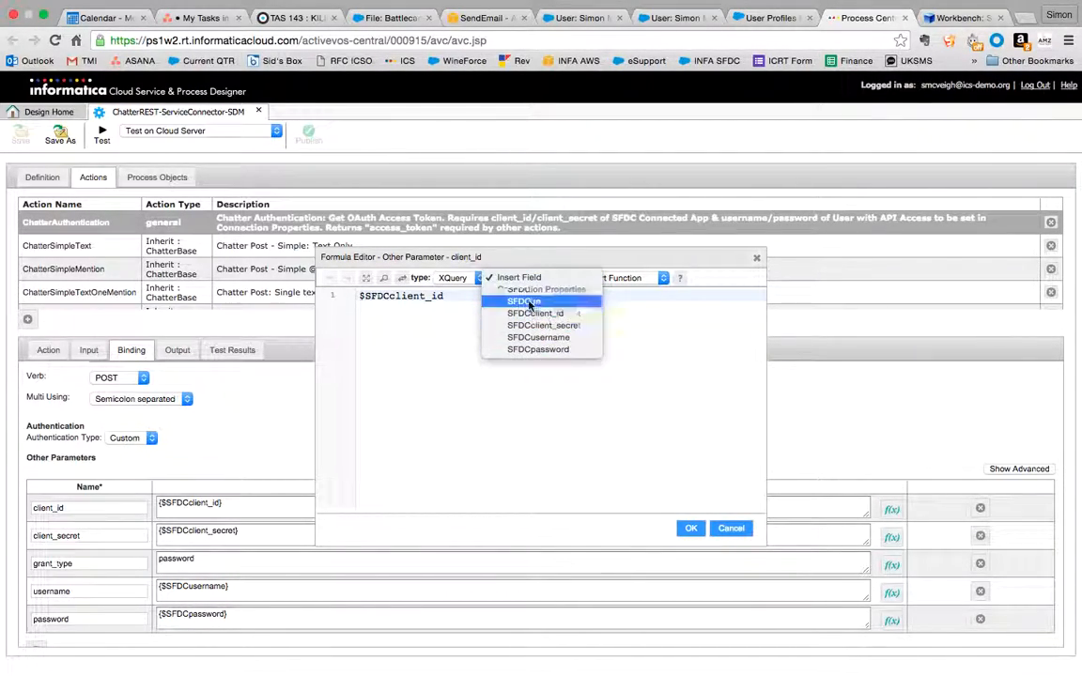
{"action": "left_click", "coordinate": [449, 294]}
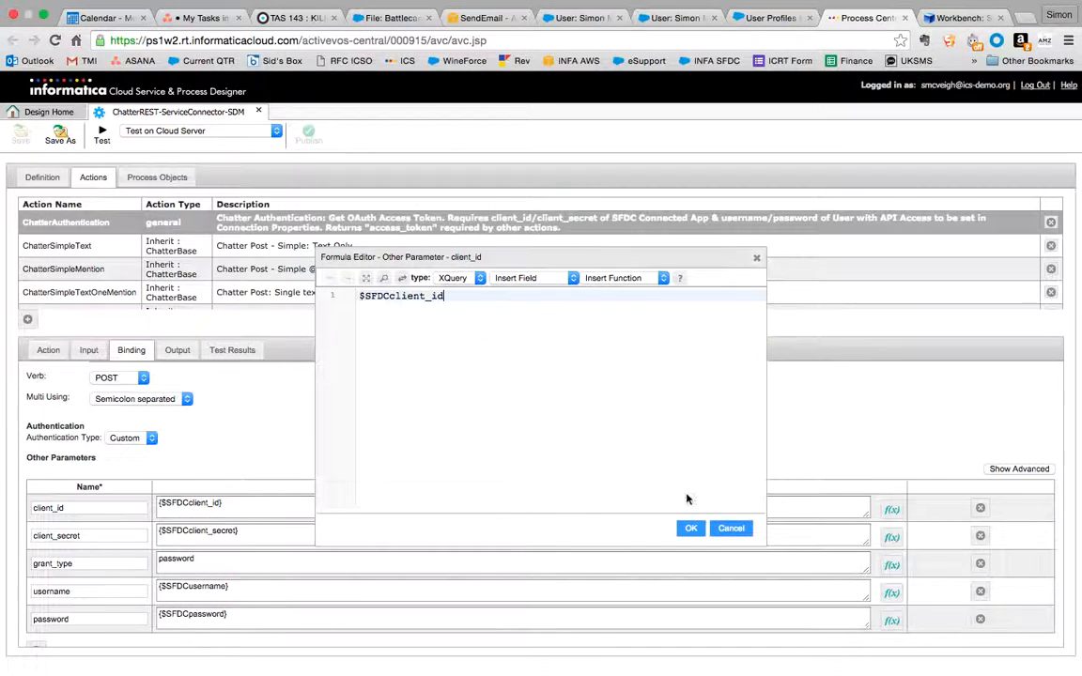
{"action": "left_click", "coordinate": [730, 528]}
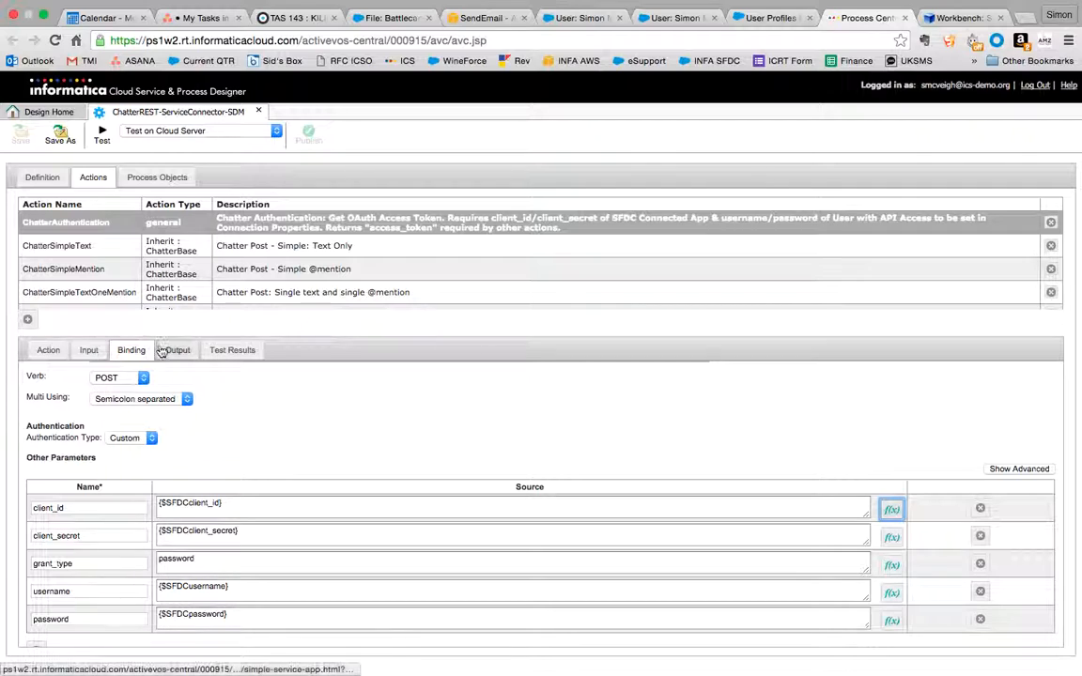
Step: Test the ChatterAuthentication action on the cloud server and check the request URL and response payload in its results
{"action": "scroll", "coordinate": [263, 452], "scroll_direction": "up", "scroll_amount": 2}
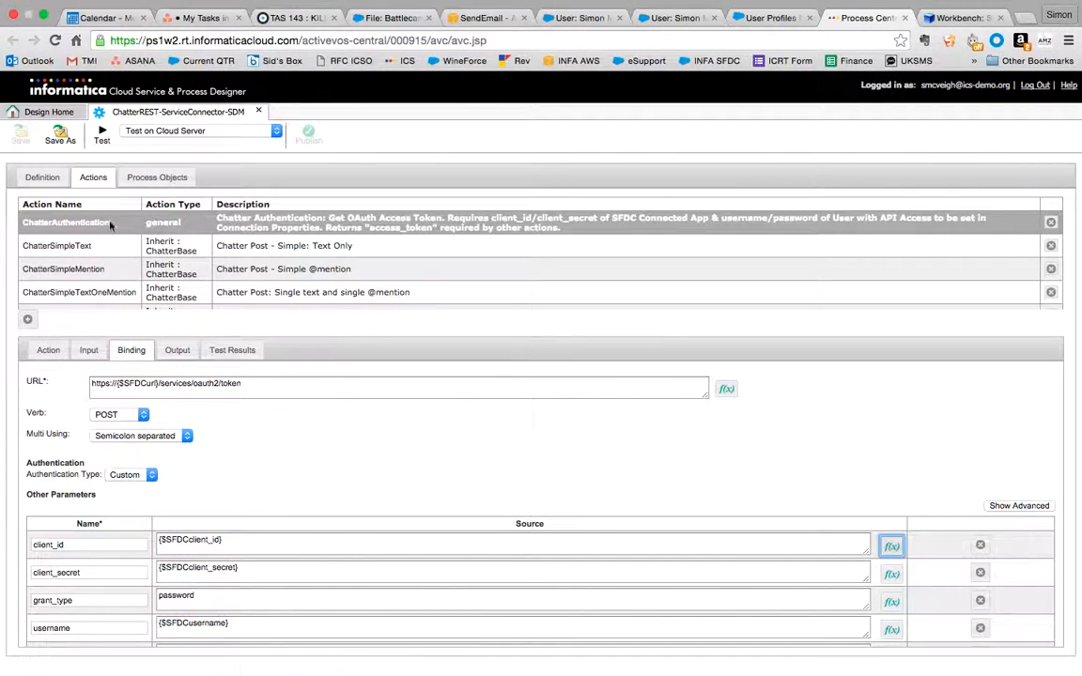
{"action": "left_click", "coordinate": [103, 141]}
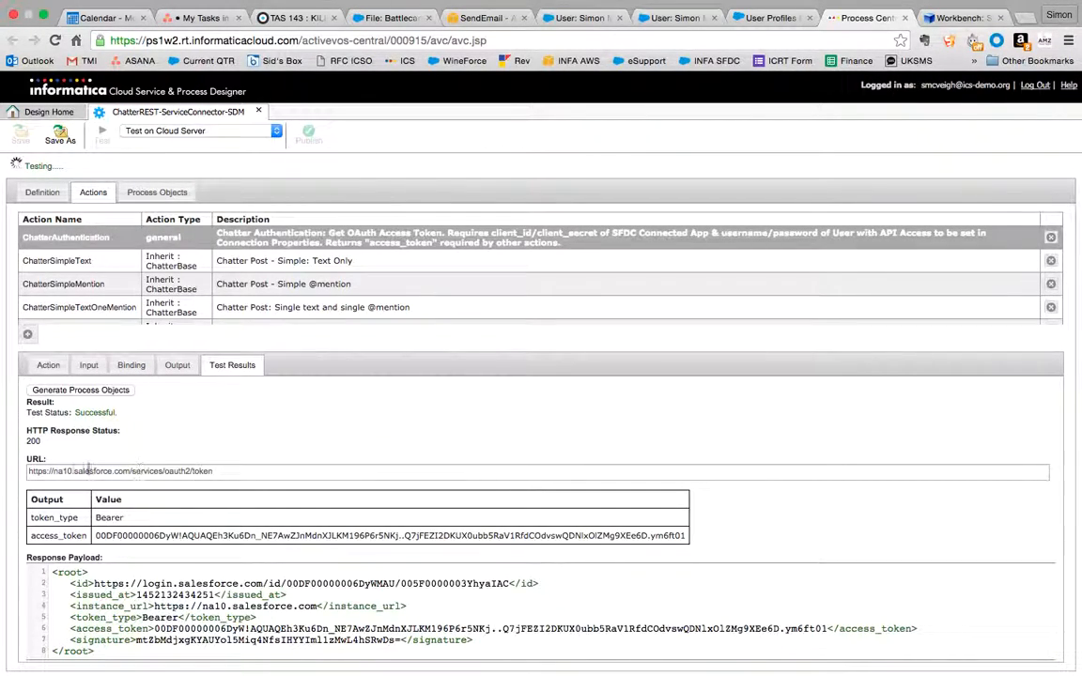
{"action": "left_click_drag", "start_coordinate": [29, 468], "coordinate": [218, 468]}
{"action": "scroll", "coordinate": [218, 612], "scroll_direction": "down", "scroll_amount": 2}
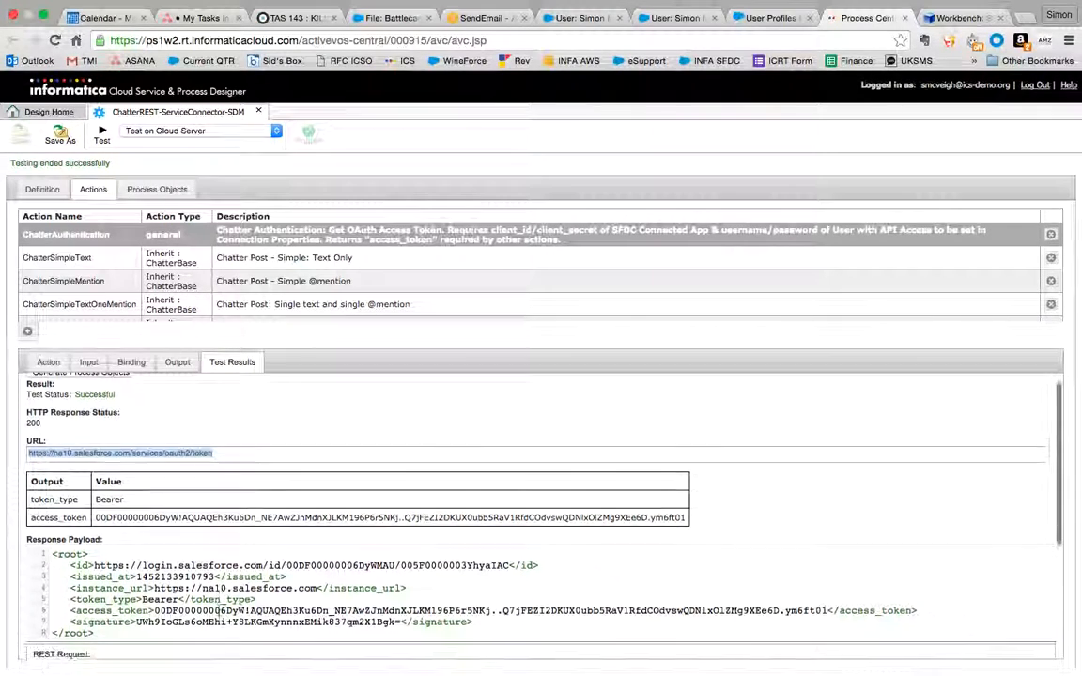
{"action": "scroll", "coordinate": [218, 612], "scroll_direction": "up", "scroll_amount": 2}
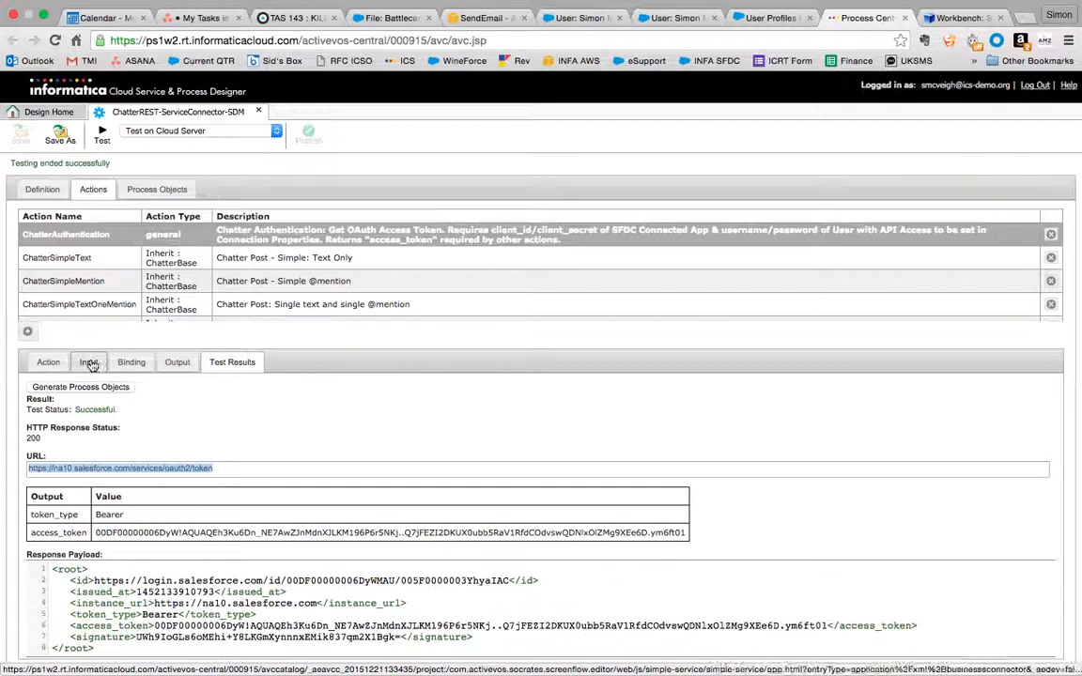
Step: Compare the ChatterAuthentication binding parameters with the REST request and REST response in the test results
{"action": "left_click", "coordinate": [130, 364]}
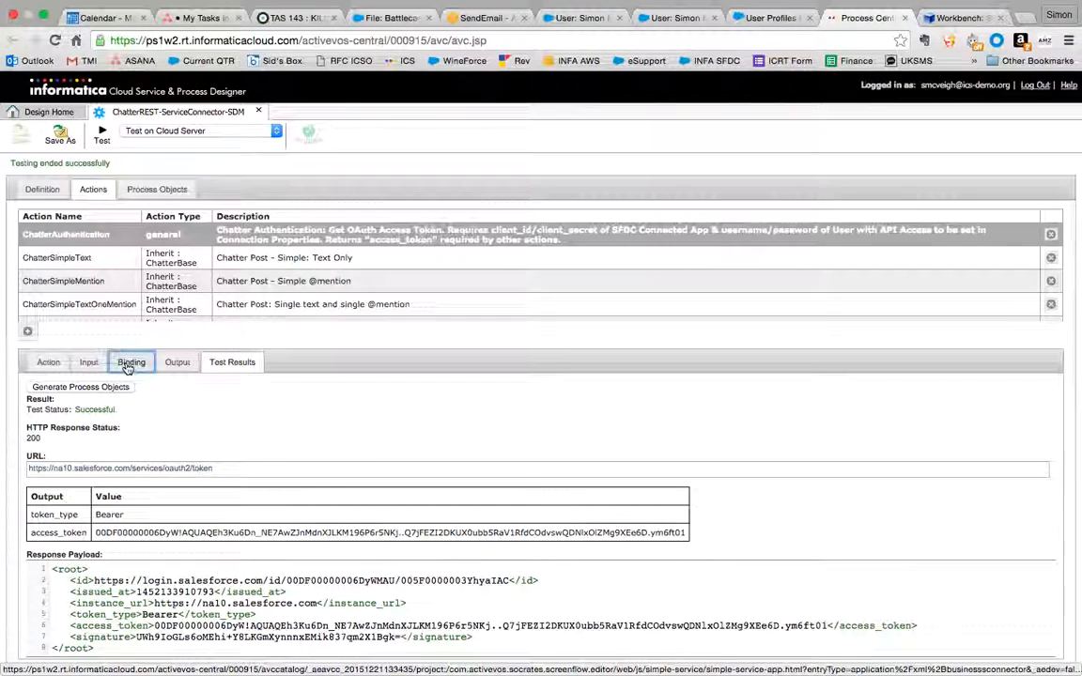
{"action": "scroll", "coordinate": [113, 564], "scroll_direction": "down", "scroll_amount": 2}
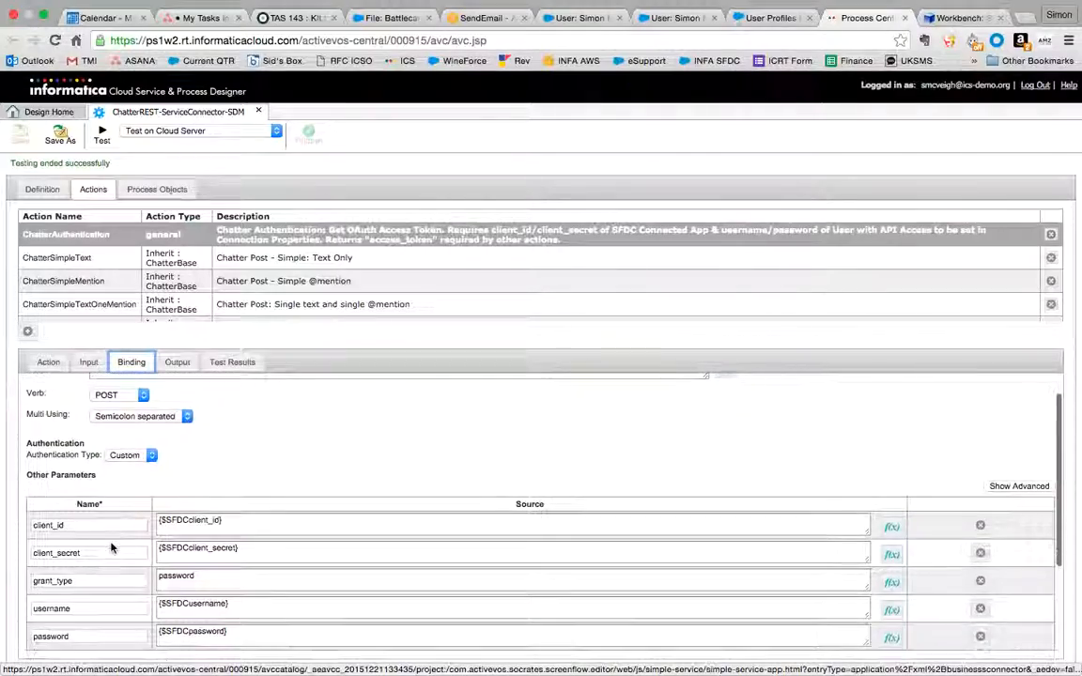
{"action": "left_click", "coordinate": [232, 362]}
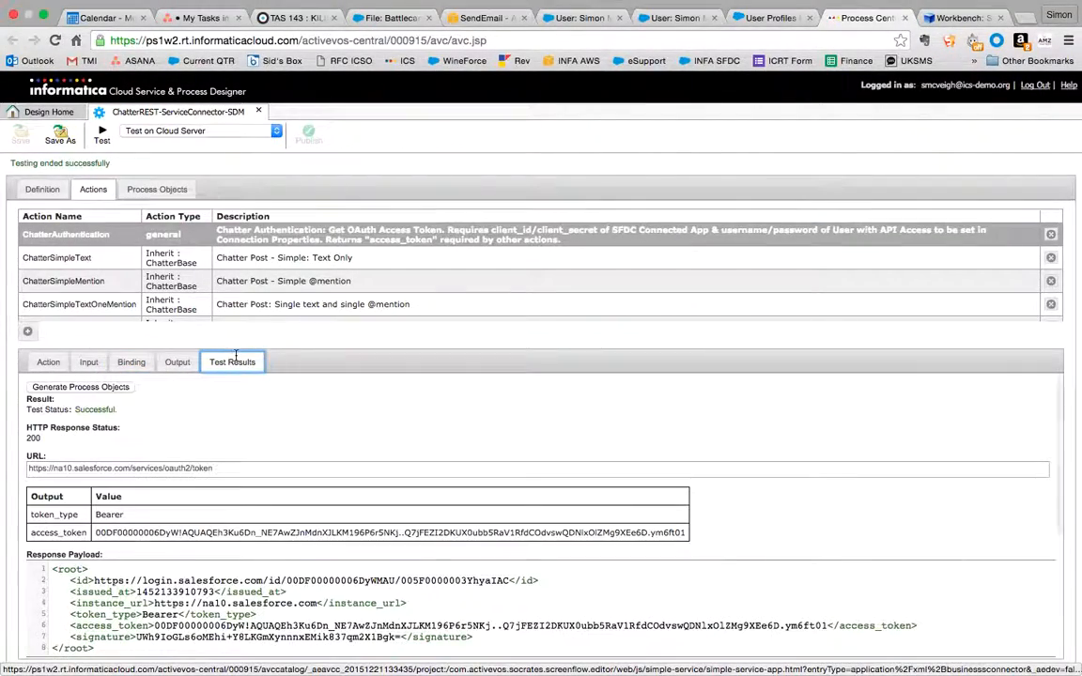
{"action": "scroll", "coordinate": [279, 530], "scroll_direction": "down", "scroll_amount": 3}
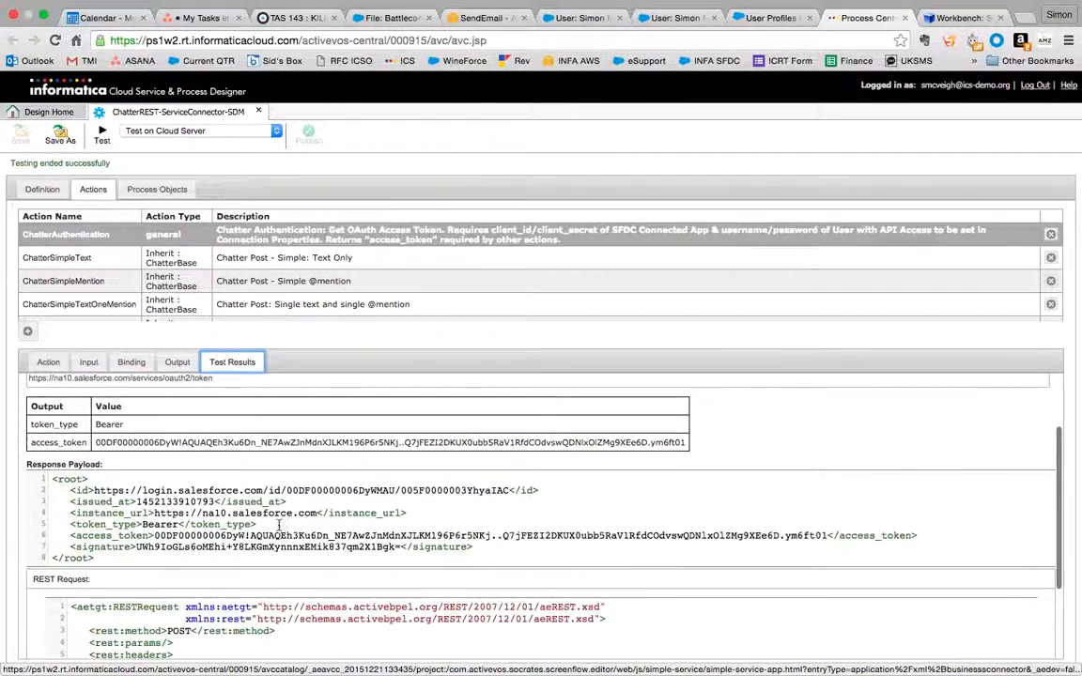
{"action": "scroll", "coordinate": [243, 573], "scroll_direction": "down", "scroll_amount": 3}
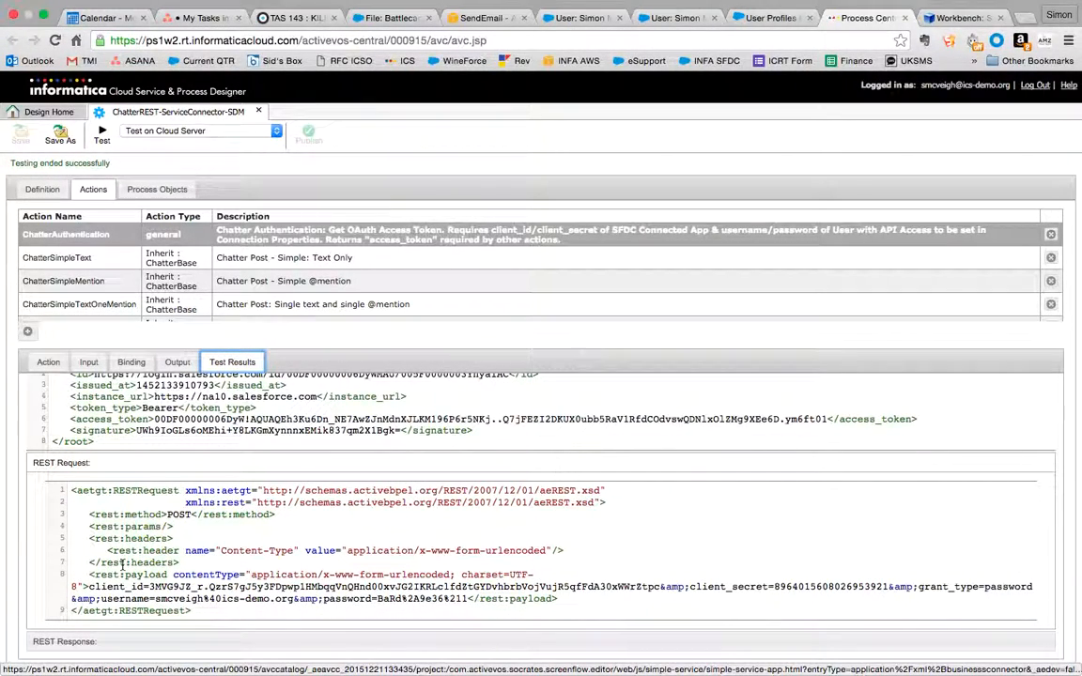
{"action": "scroll", "coordinate": [119, 563], "scroll_direction": "down", "scroll_amount": 10}
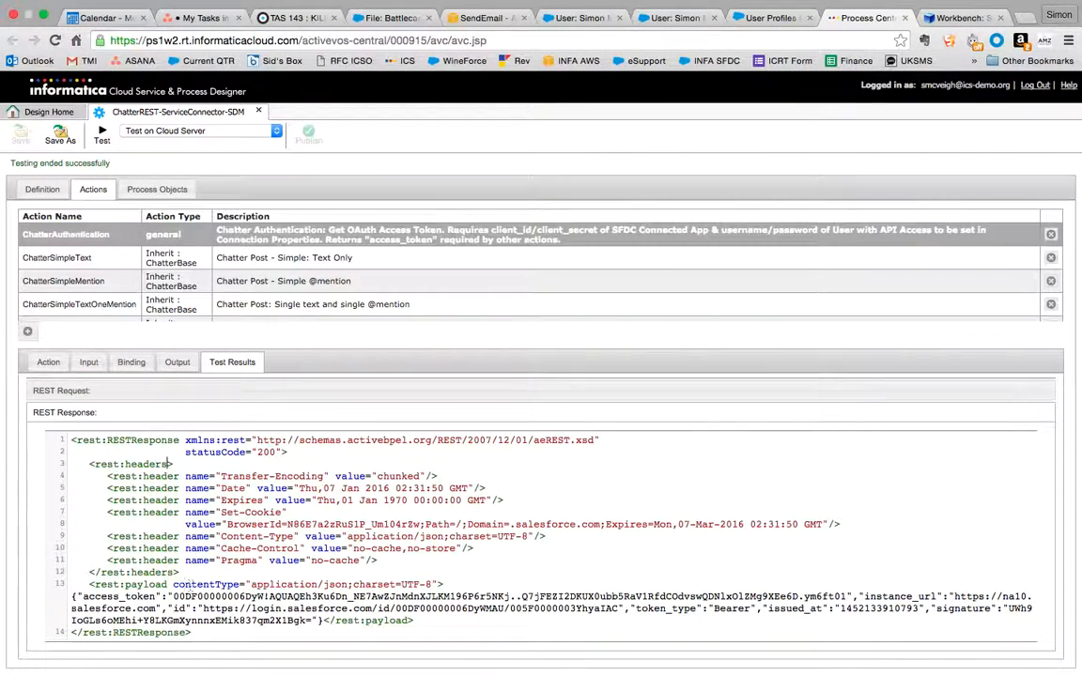
Step: Examine the action's token_type and access_token output fields and the response properties they are taken from
{"action": "left_click", "coordinate": [168, 366]}
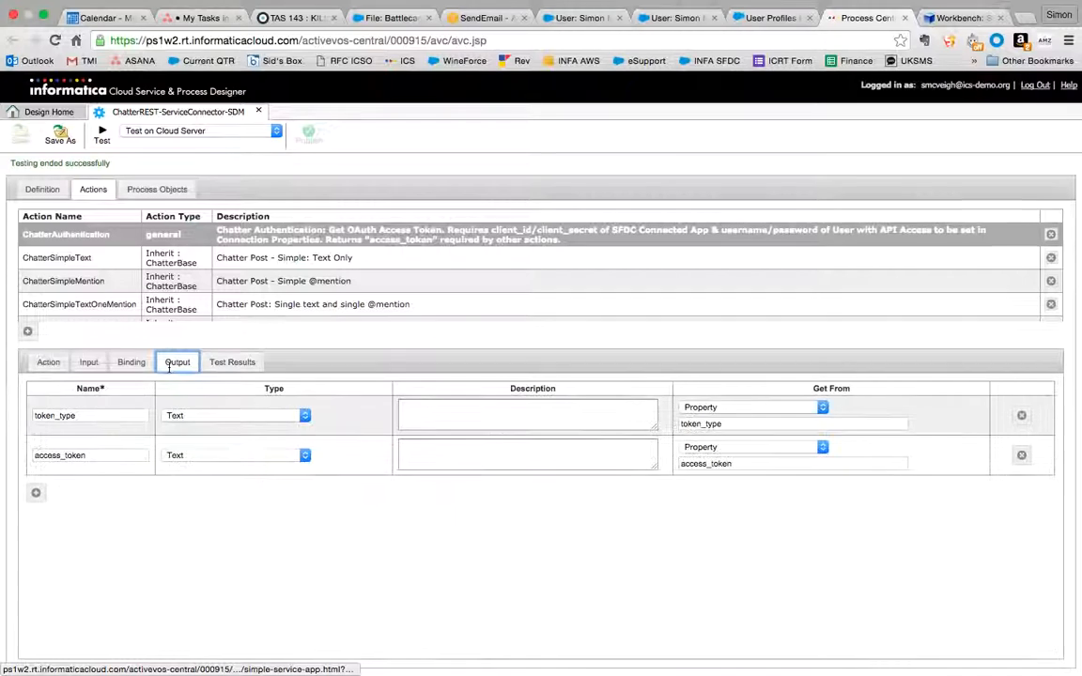
{"action": "left_click", "coordinate": [84, 415]}
{"action": "double_click", "coordinate": [720, 423]}
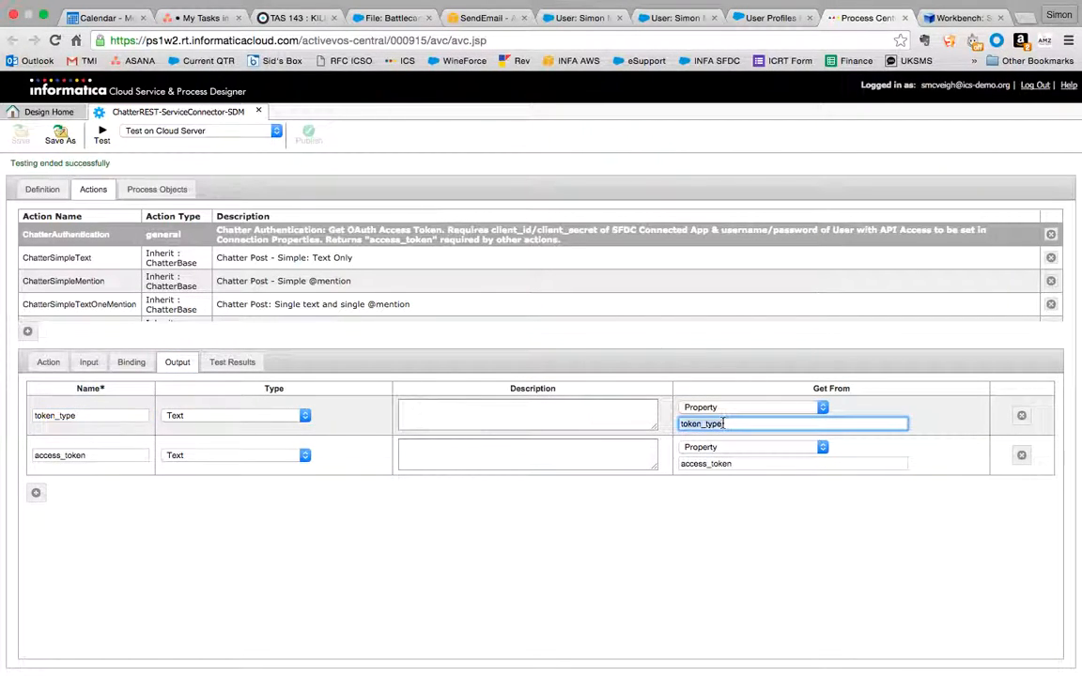
{"action": "double_click", "coordinate": [725, 464]}
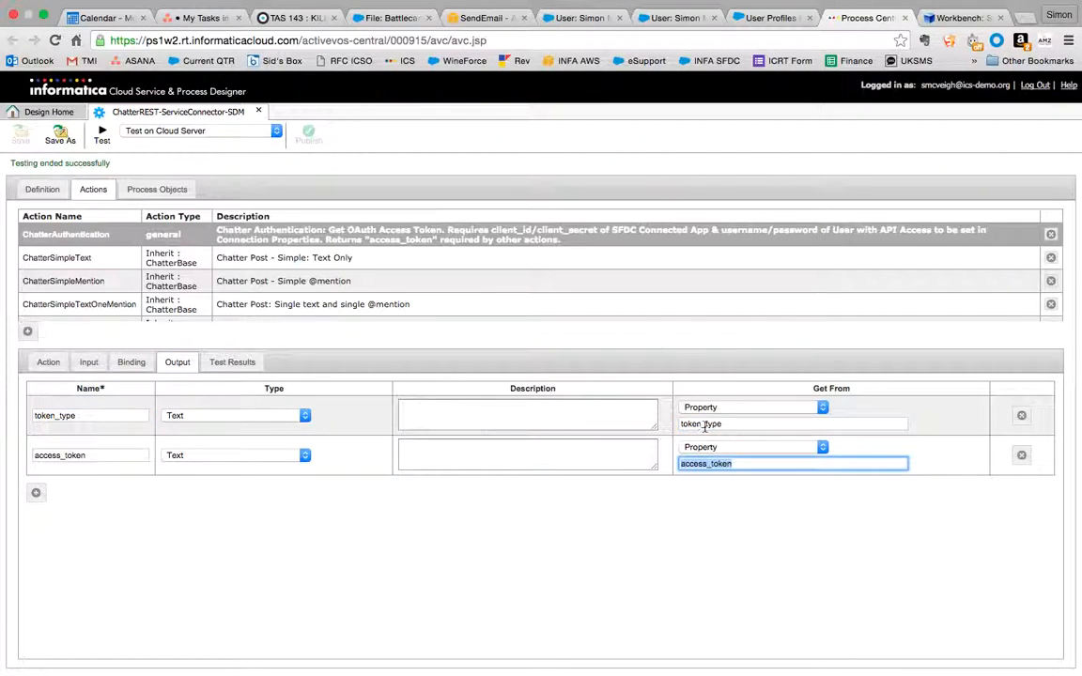
{"action": "double_click", "coordinate": [705, 424]}
{"action": "double_click", "coordinate": [708, 464]}
{"action": "left_click", "coordinate": [169, 502]}
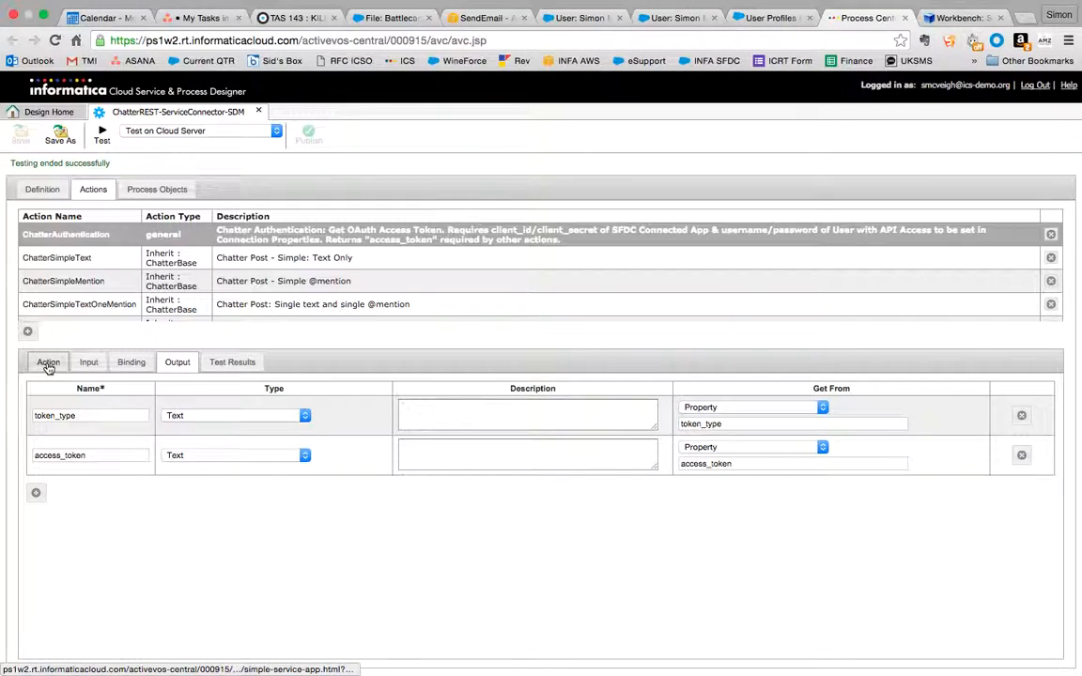
Step: Review the SFDCclient_id, SFDCclient_secret and SFDCurl connection properties in the ChatterREST-ServiceConnector-SDM definition
{"action": "left_click", "coordinate": [41, 188]}
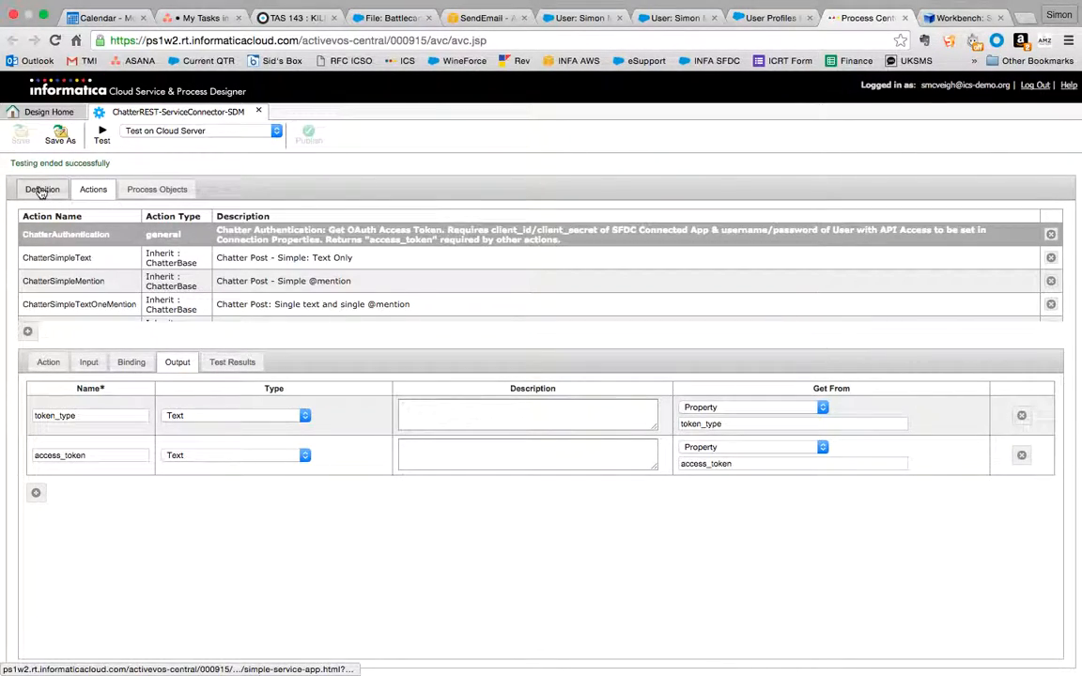
{"action": "double_click", "coordinate": [56, 367]}
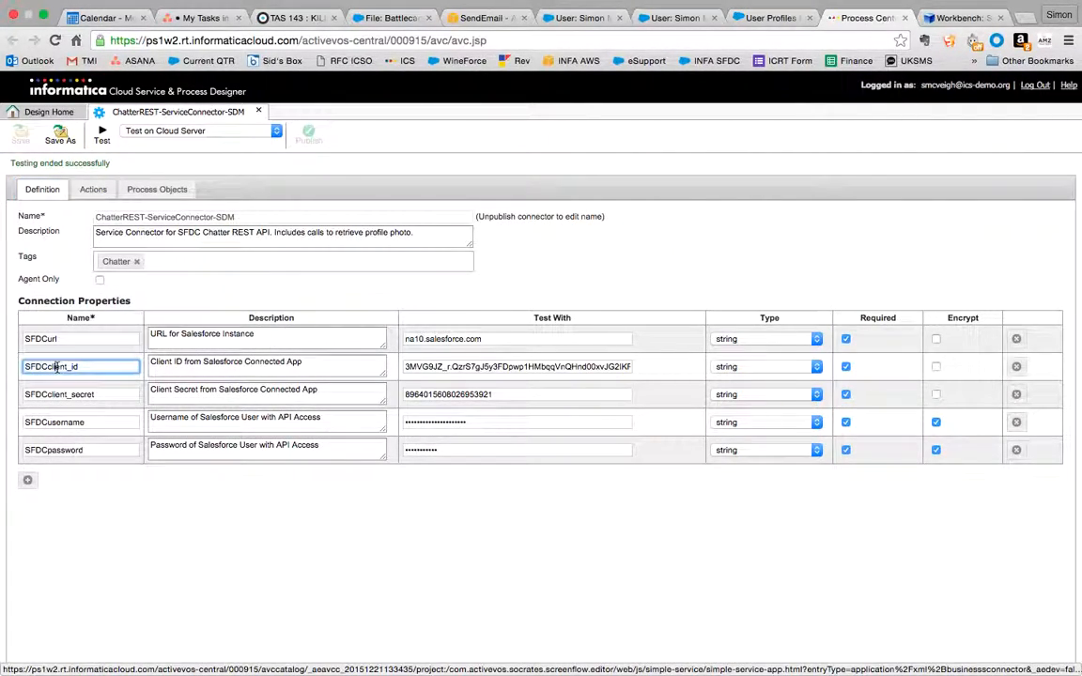
{"action": "double_click", "coordinate": [59, 395]}
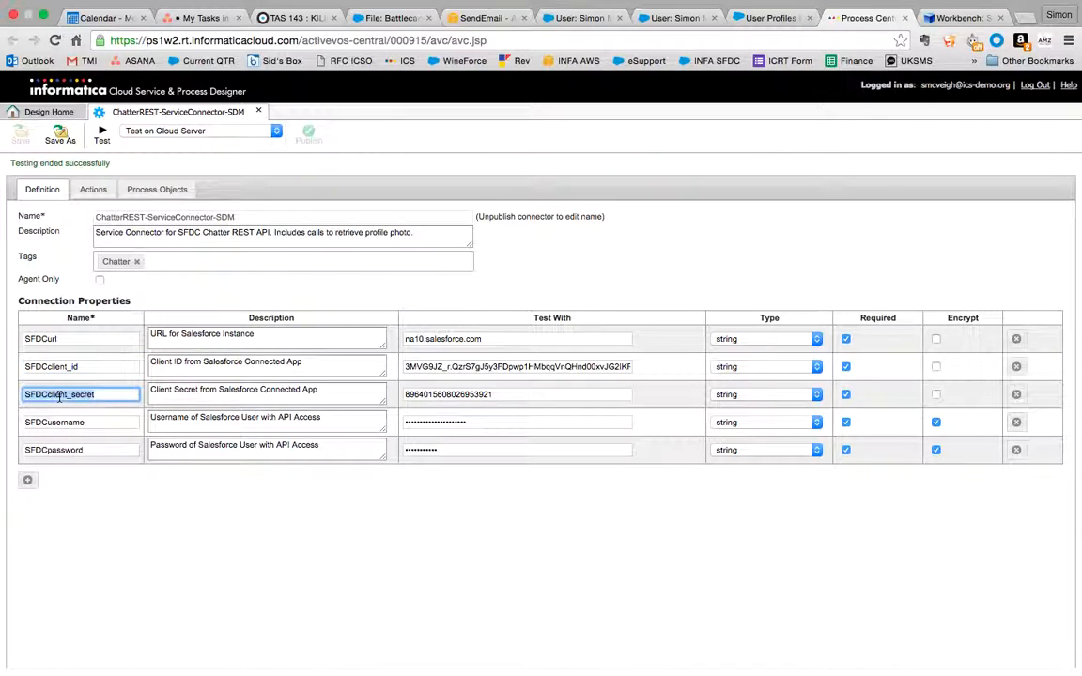
{"action": "left_click", "coordinate": [78, 344]}
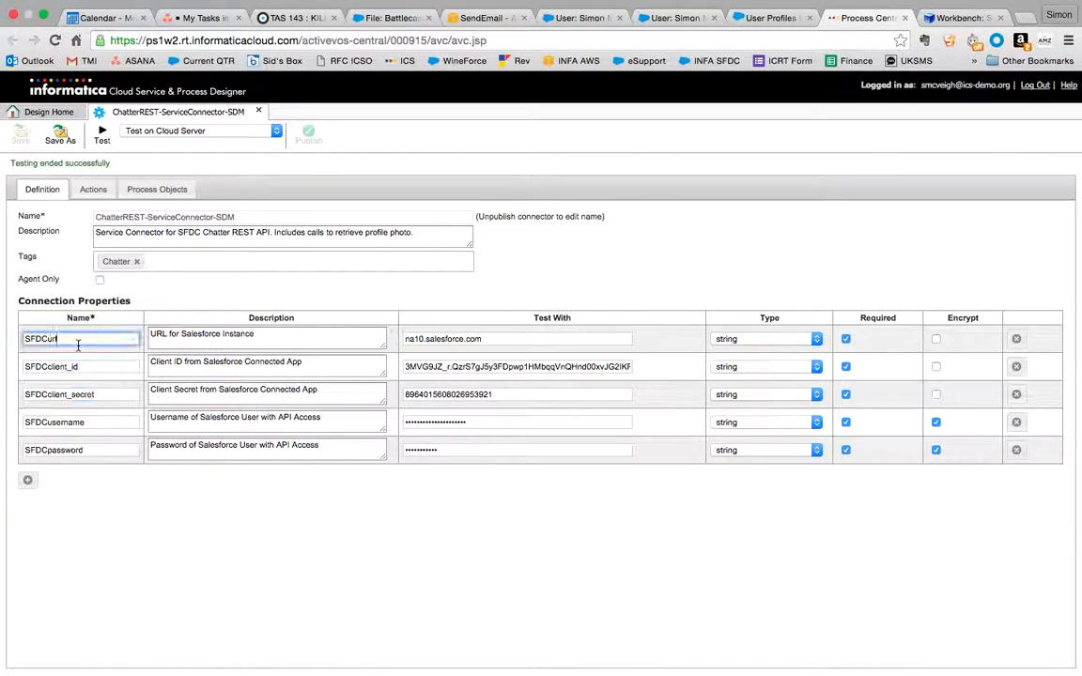
Step: Switch to the Salesforce user page, search Setup for "connected" and look through the Connected Apps list under Manage Apps
{"action": "left_click", "coordinate": [574, 18]}
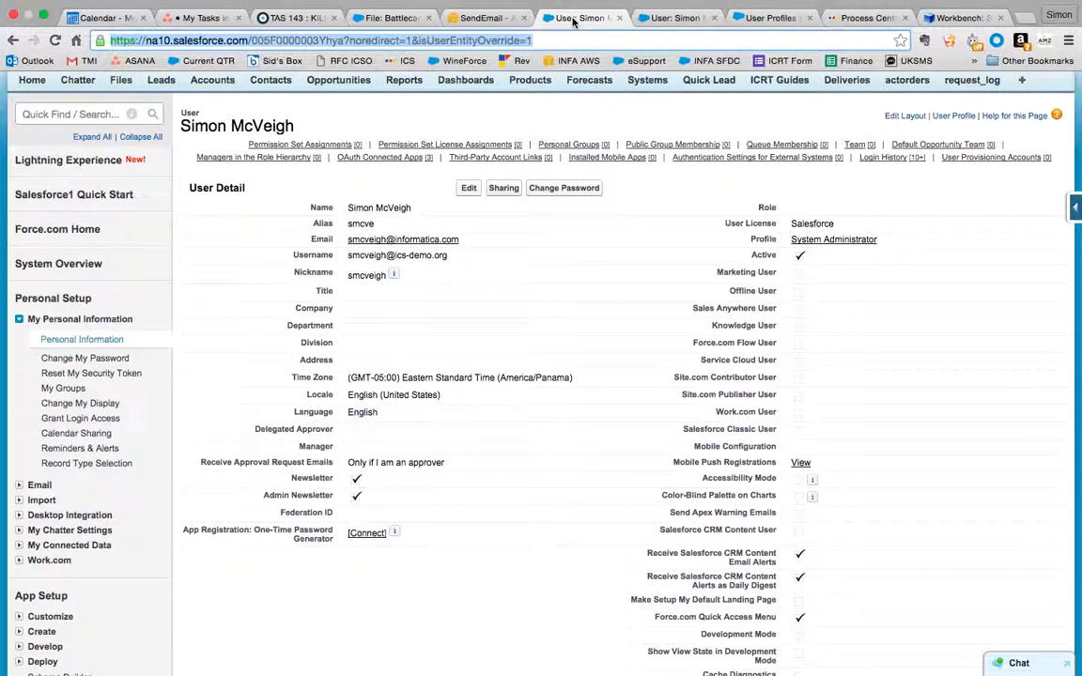
{"action": "left_click", "coordinate": [67, 108]}
{"action": "type", "text": "connected"}
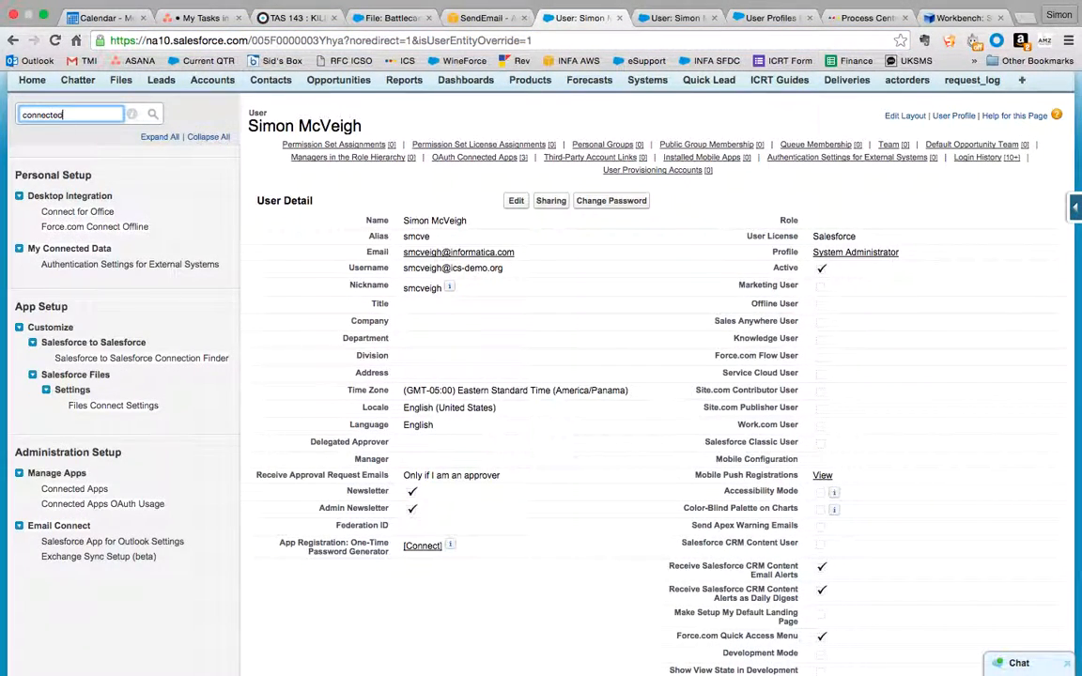
{"action": "left_click", "coordinate": [87, 291]}
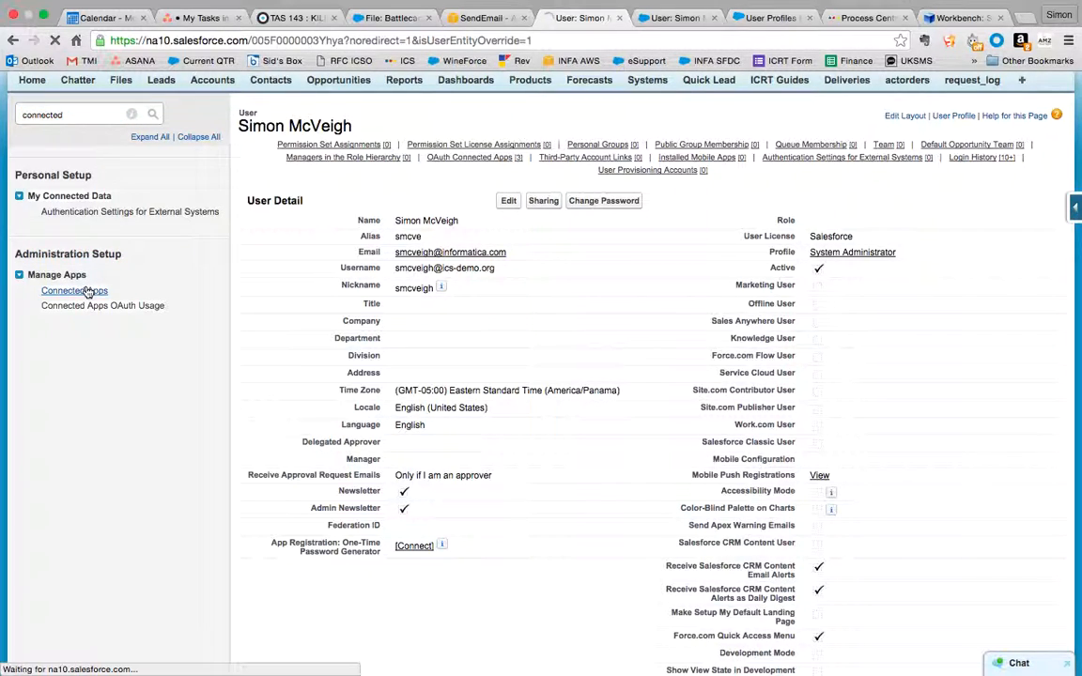
{"action": "scroll", "coordinate": [483, 363], "scroll_direction": "down", "scroll_amount": 8}
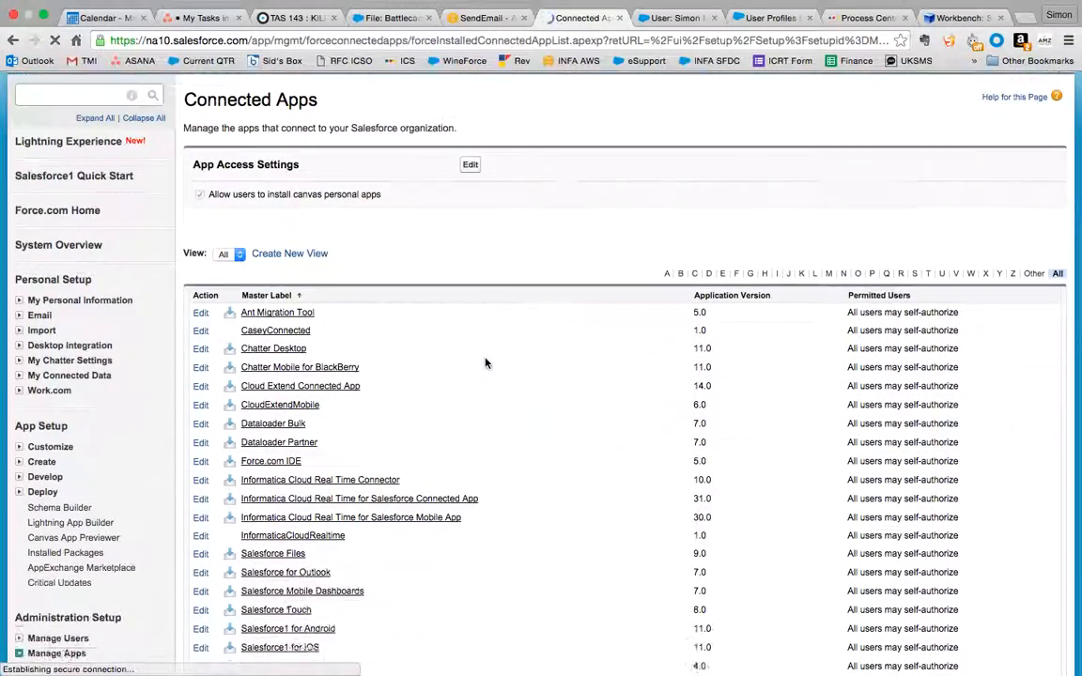
{"action": "scroll", "coordinate": [485, 363], "scroll_direction": "up", "scroll_amount": 5}
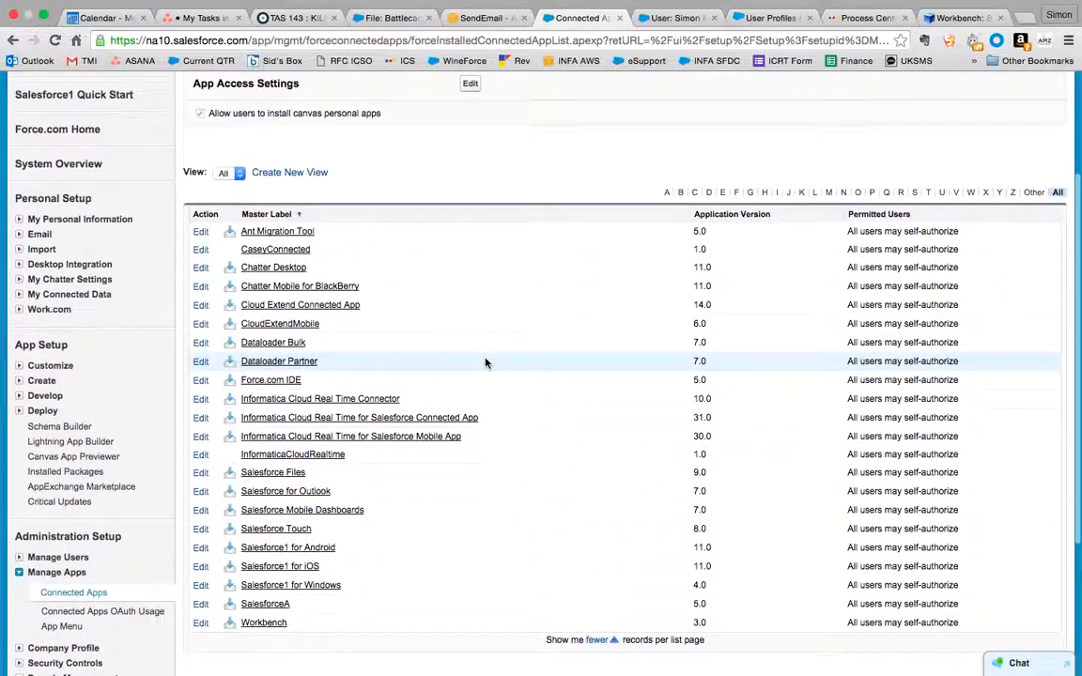
{"action": "scroll", "coordinate": [57, 169], "scroll_direction": "up", "scroll_amount": 3}
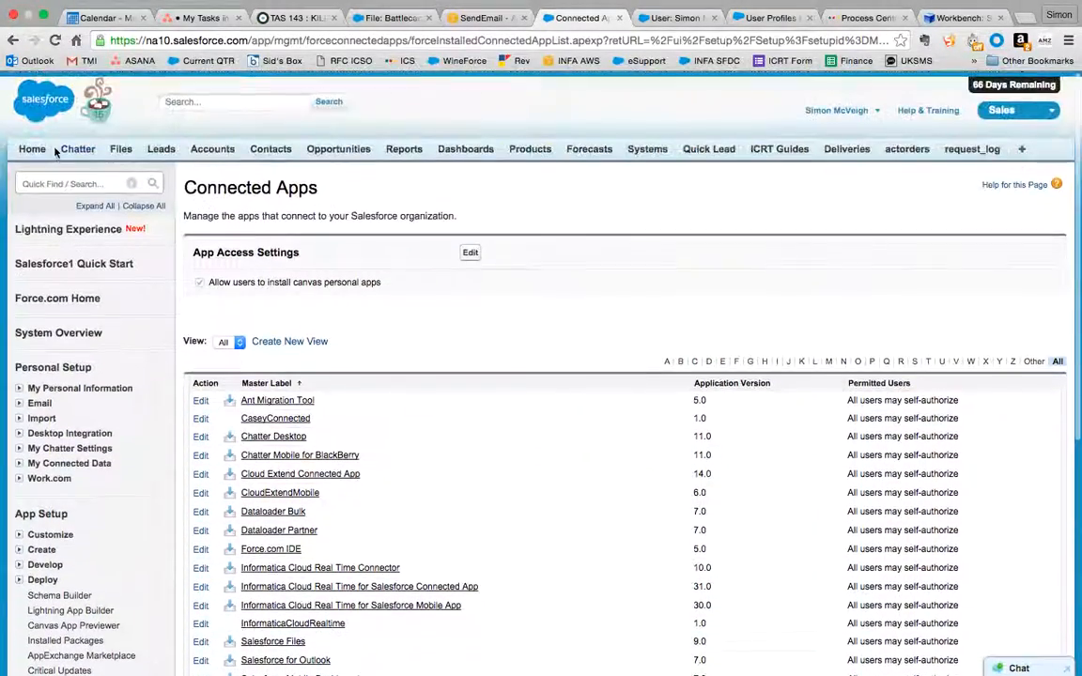
Step: Search Setup for "app", go to the Apps page under Create and open the InformaticaCloudRealtime connected app's details
{"action": "left_click", "coordinate": [62, 178]}
{"action": "type", "text": "app"}
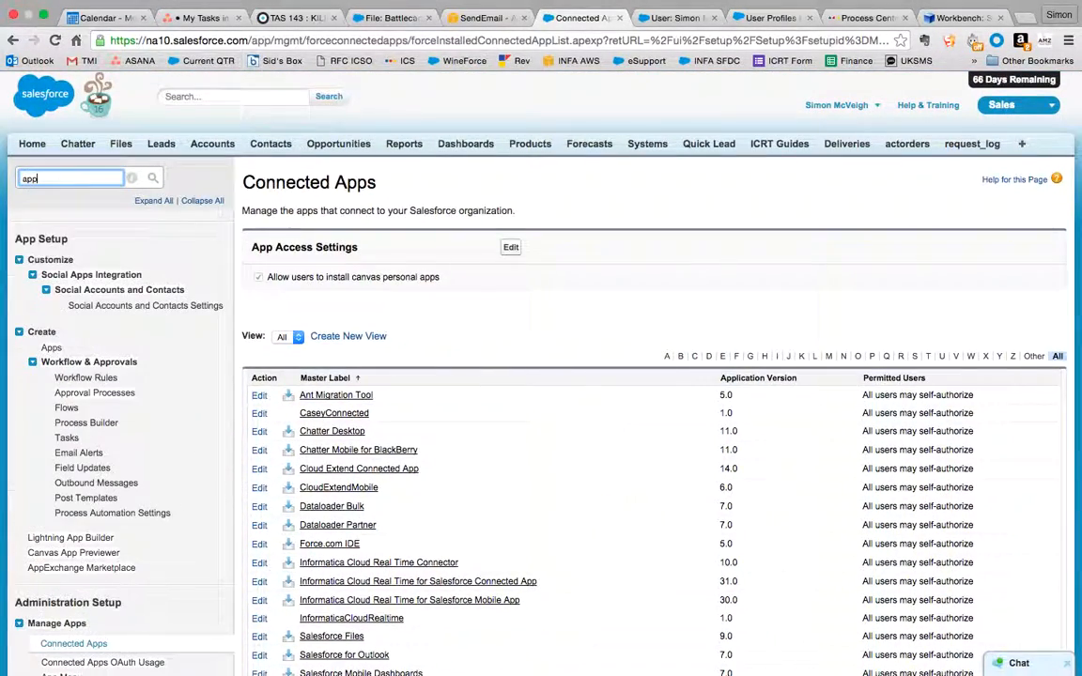
{"action": "left_click", "coordinate": [50, 348]}
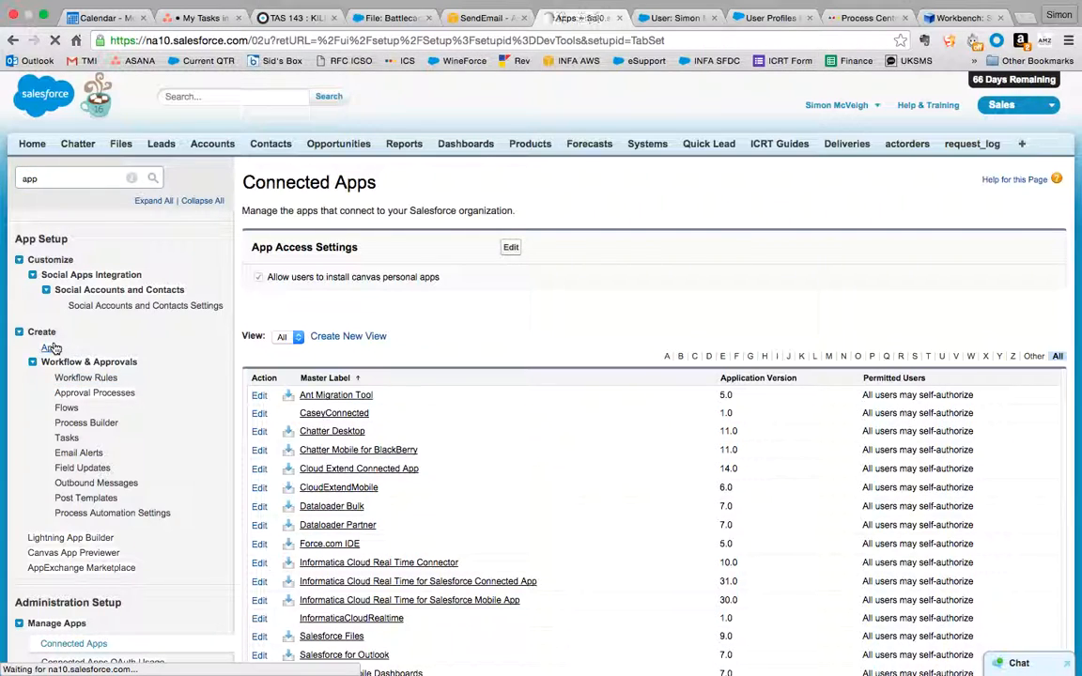
{"action": "scroll", "coordinate": [506, 422], "scroll_direction": "down", "scroll_amount": 3}
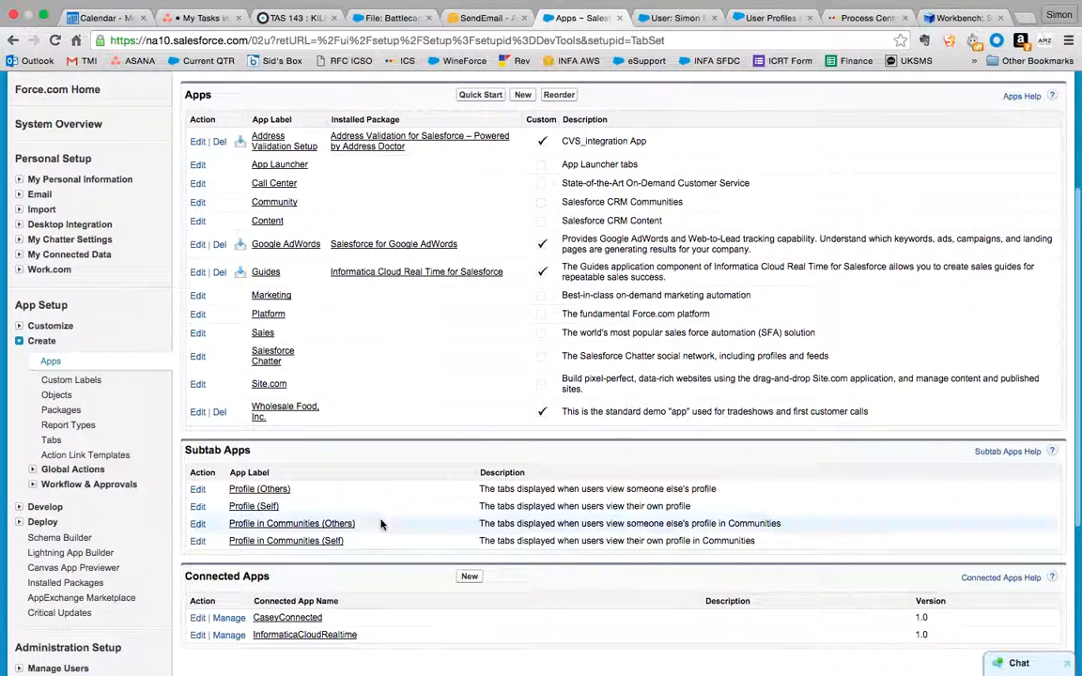
{"action": "left_click", "coordinate": [295, 642]}
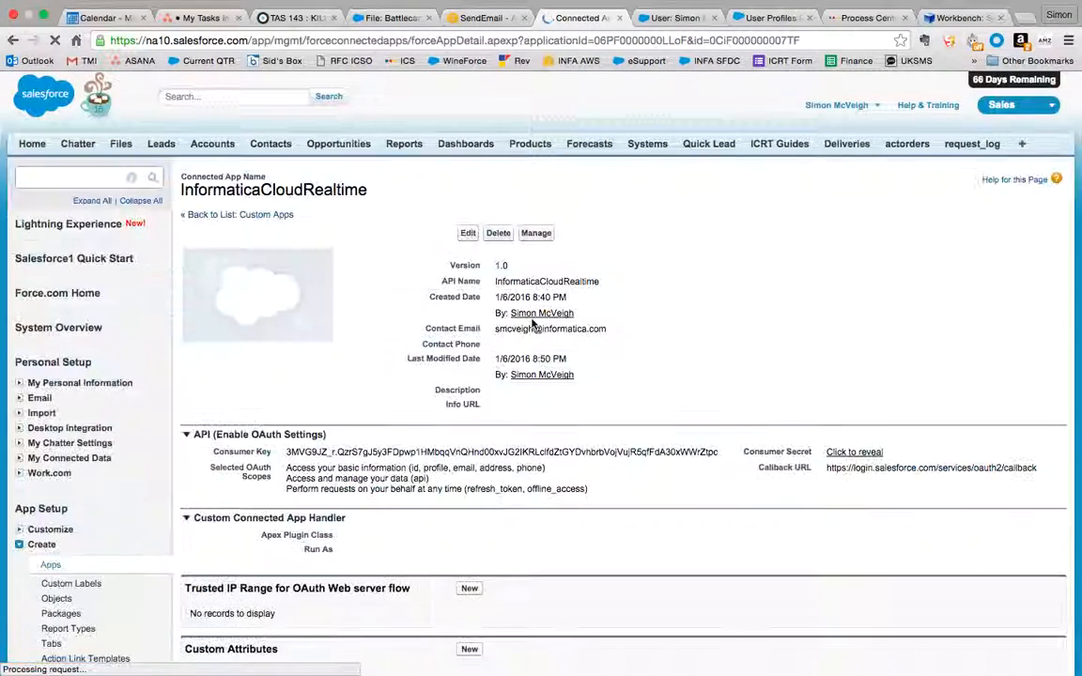
{"action": "scroll", "coordinate": [532, 324], "scroll_direction": "down", "scroll_amount": 1}
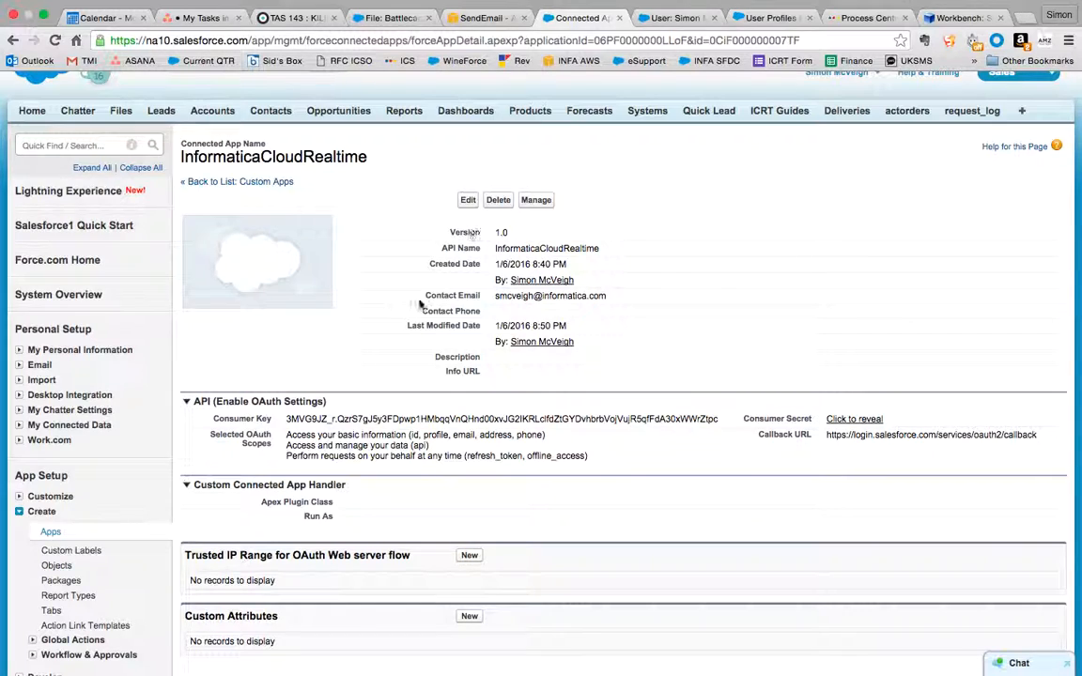
Step: Open InformaticaCloudRealtime for editing and examine its Callback URL along with the field's help text
{"action": "left_click", "coordinate": [468, 200]}
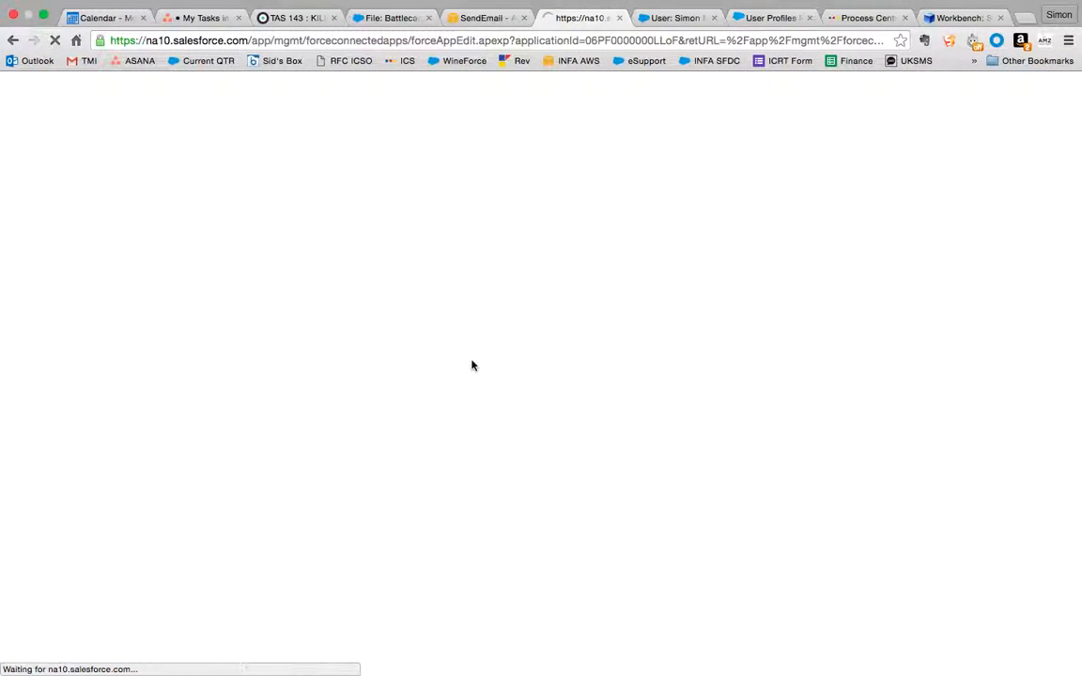
{"action": "scroll", "coordinate": [700, 380], "scroll_direction": "down", "scroll_amount": 1}
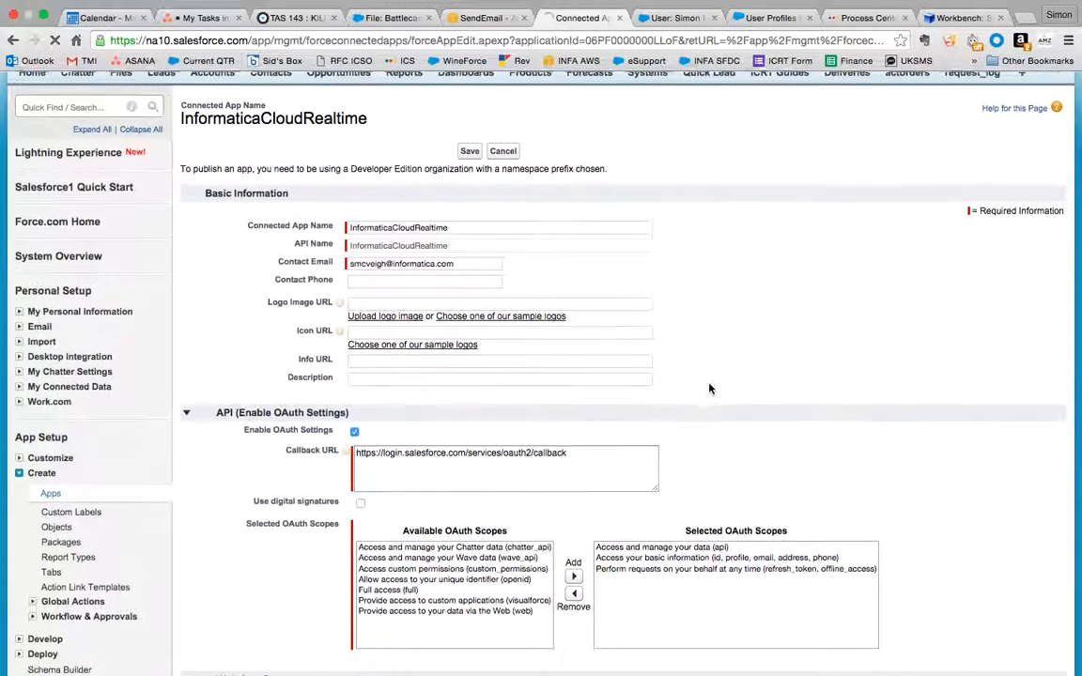
{"action": "scroll", "coordinate": [709, 388], "scroll_direction": "down", "scroll_amount": 1}
{"action": "left_click_drag", "start_coordinate": [584, 436], "coordinate": [356, 428]}
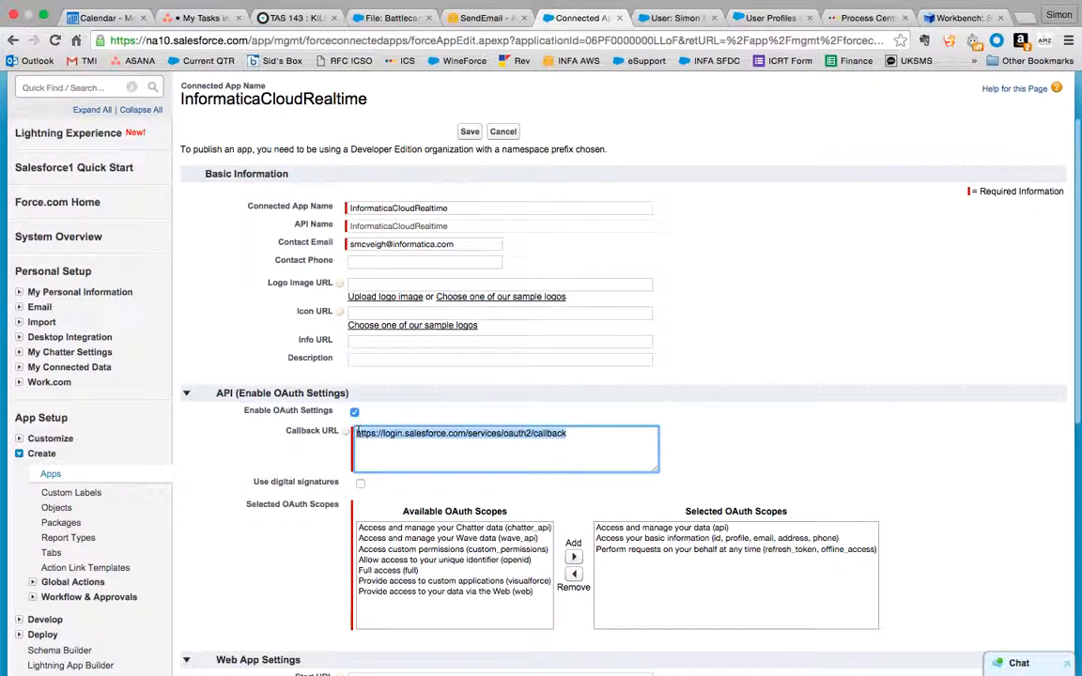
{"action": "left_click", "coordinate": [376, 442]}
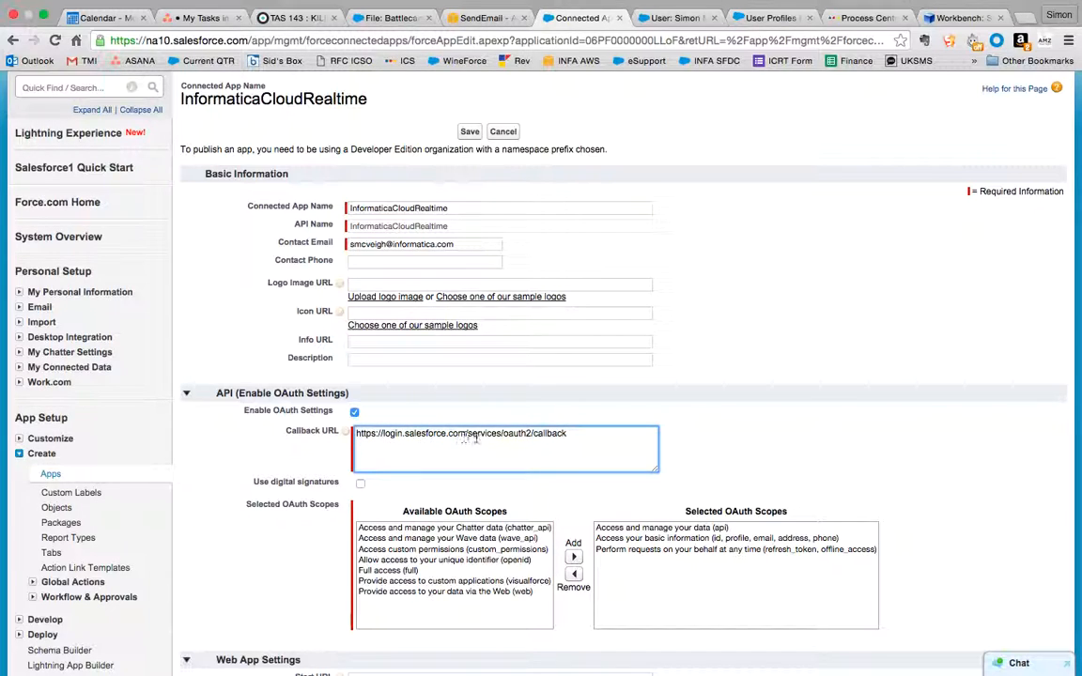
{"action": "double_click", "coordinate": [550, 433]}
{"action": "left_click", "coordinate": [579, 437]}
{"action": "mouse_move", "coordinate": [349, 434]}
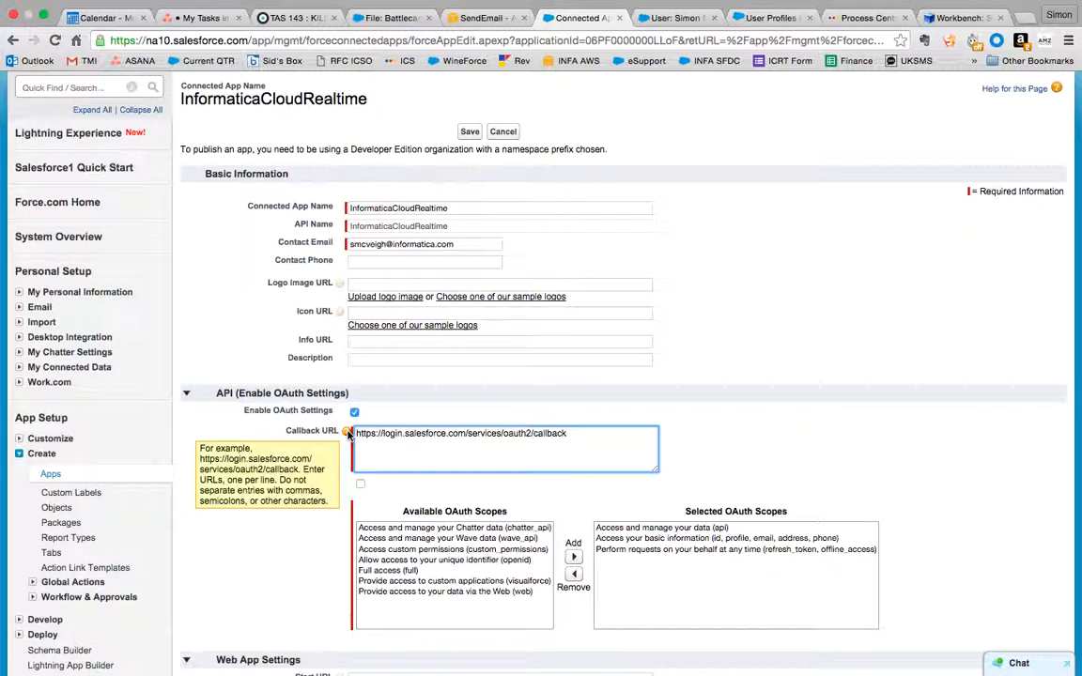
Step: Examine the three selected OAuth scopes and the remaining web, mobile and canvas settings of the connected app
{"action": "left_click", "coordinate": [700, 530]}
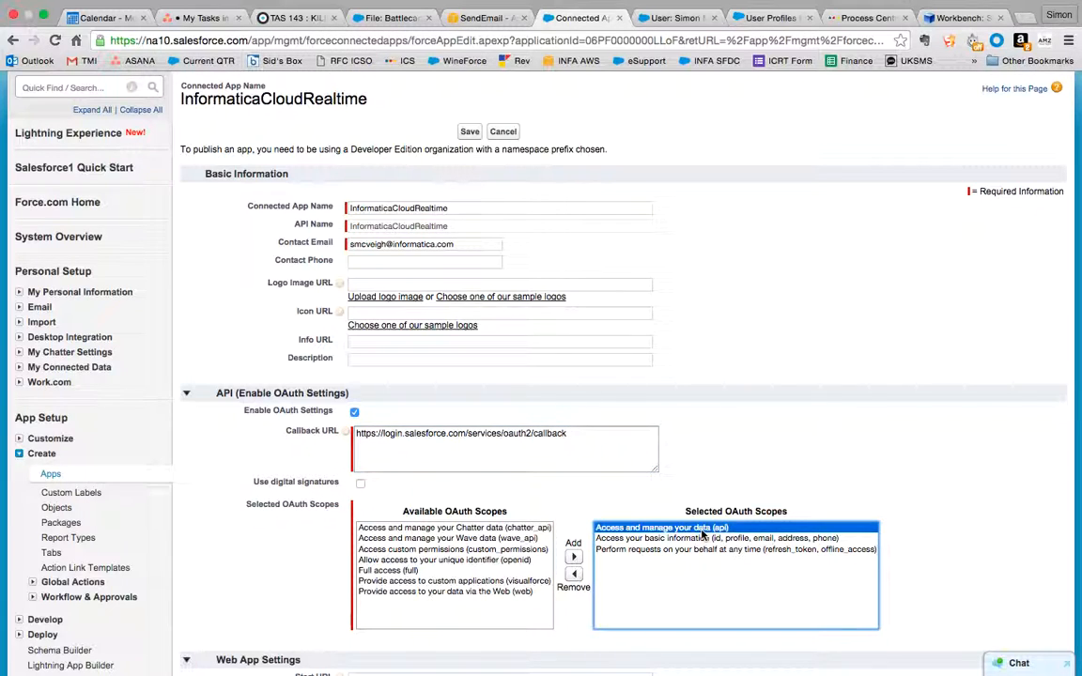
{"action": "left_click_drag", "start_coordinate": [703, 531], "coordinate": [716, 550]}
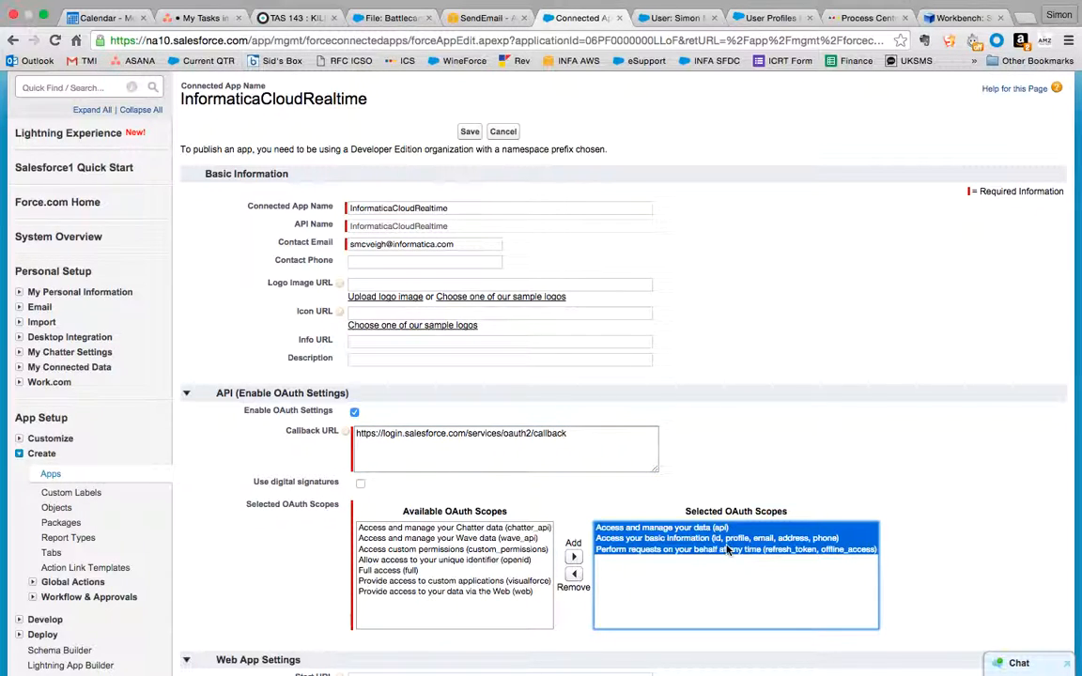
{"action": "scroll", "coordinate": [727, 549], "scroll_direction": "down", "scroll_amount": 1}
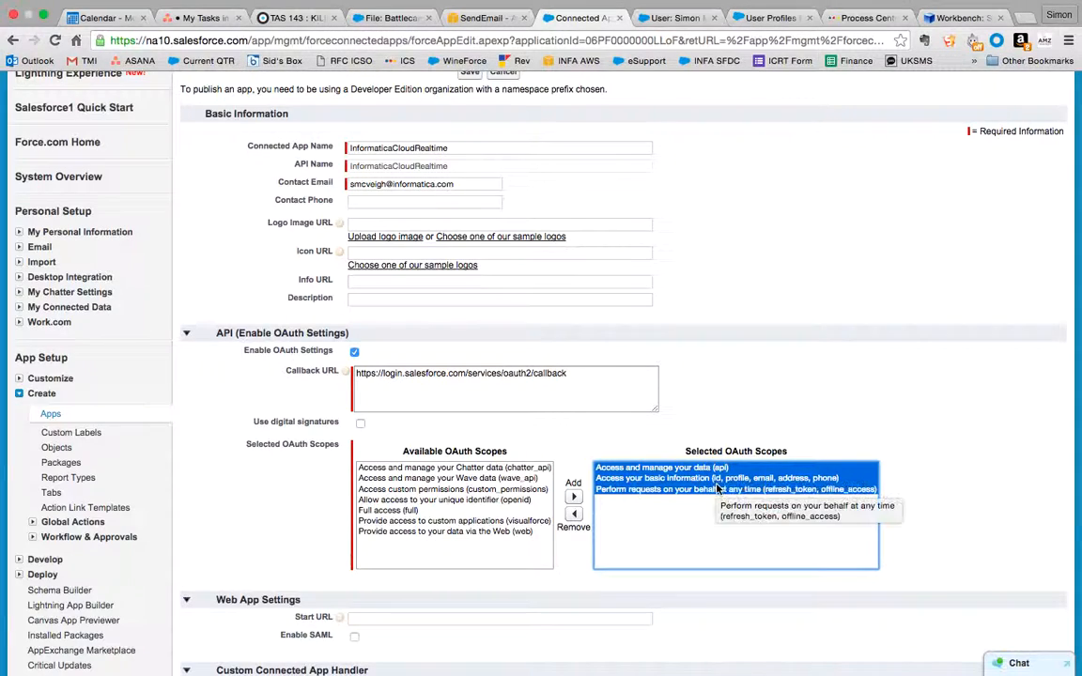
{"action": "scroll", "coordinate": [718, 492], "scroll_direction": "down", "scroll_amount": 5}
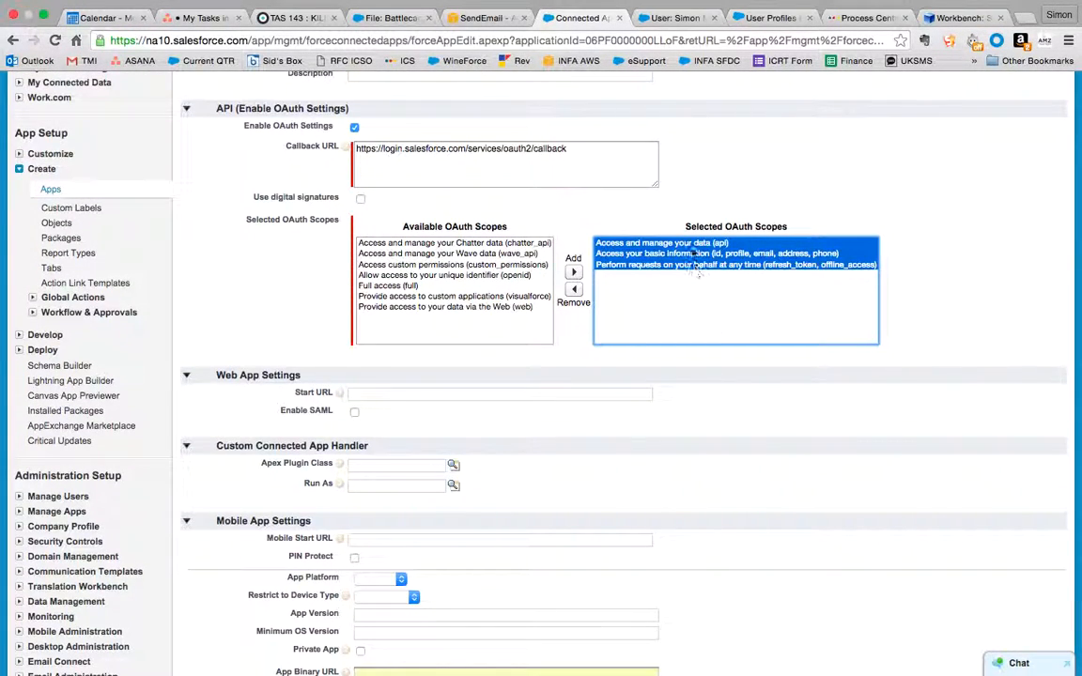
{"action": "scroll", "coordinate": [698, 274], "scroll_direction": "down", "scroll_amount": 3}
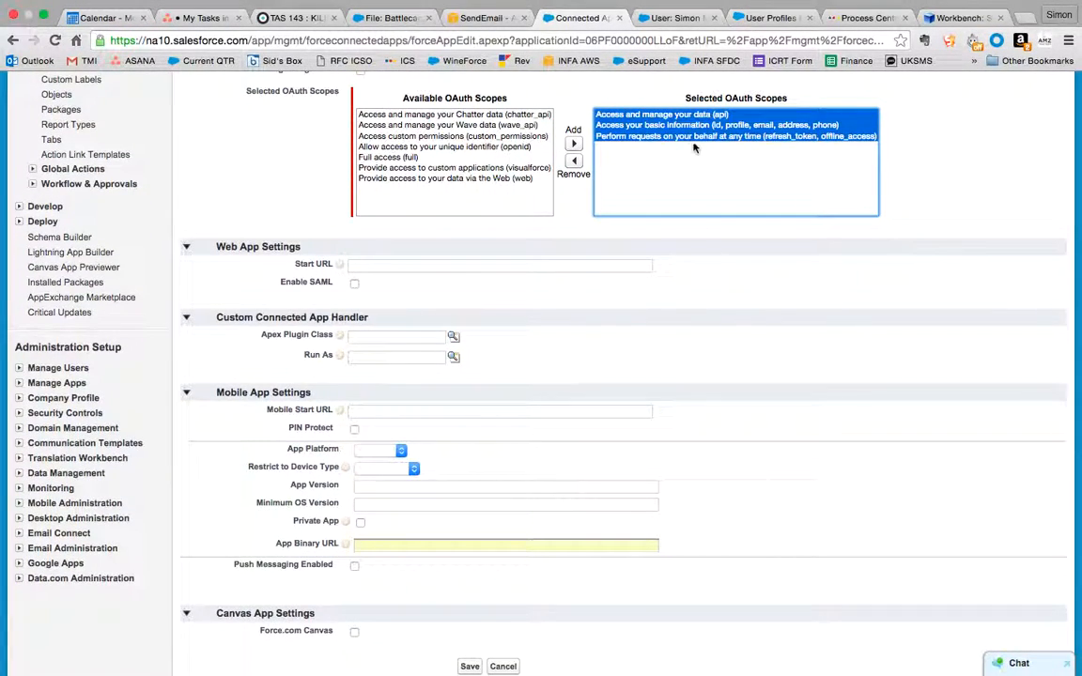
{"action": "scroll", "coordinate": [732, 140], "scroll_direction": "down", "scroll_amount": 1}
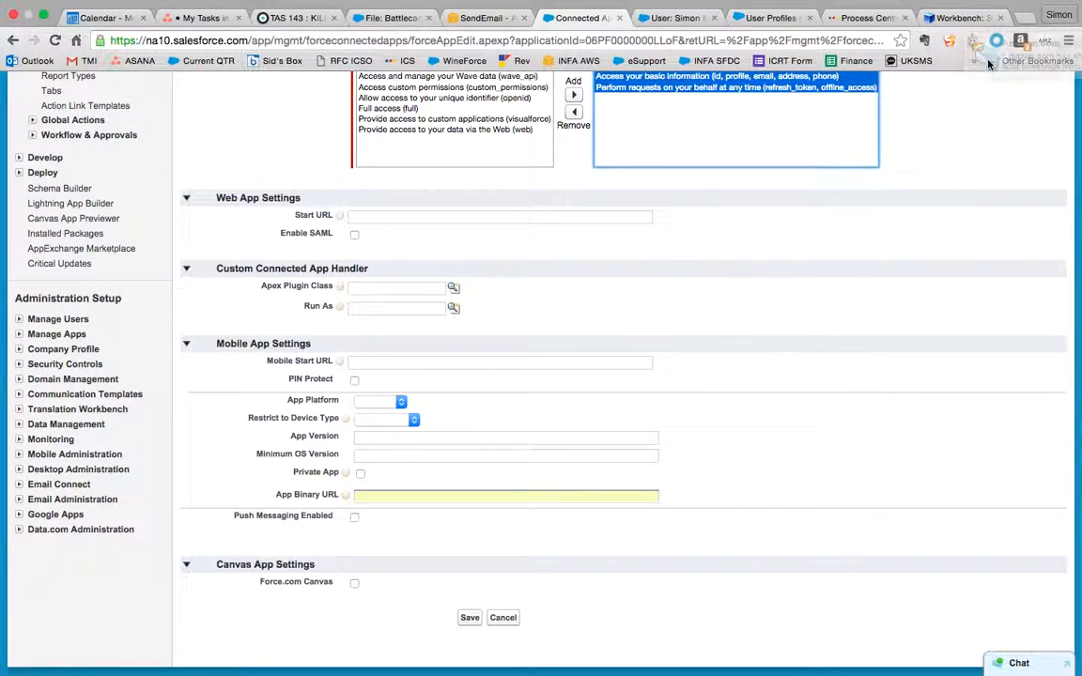
{"action": "scroll", "coordinate": [406, 350], "scroll_direction": "down", "scroll_amount": 1}
{"action": "scroll", "coordinate": [405, 349], "scroll_direction": "up", "scroll_amount": 10}
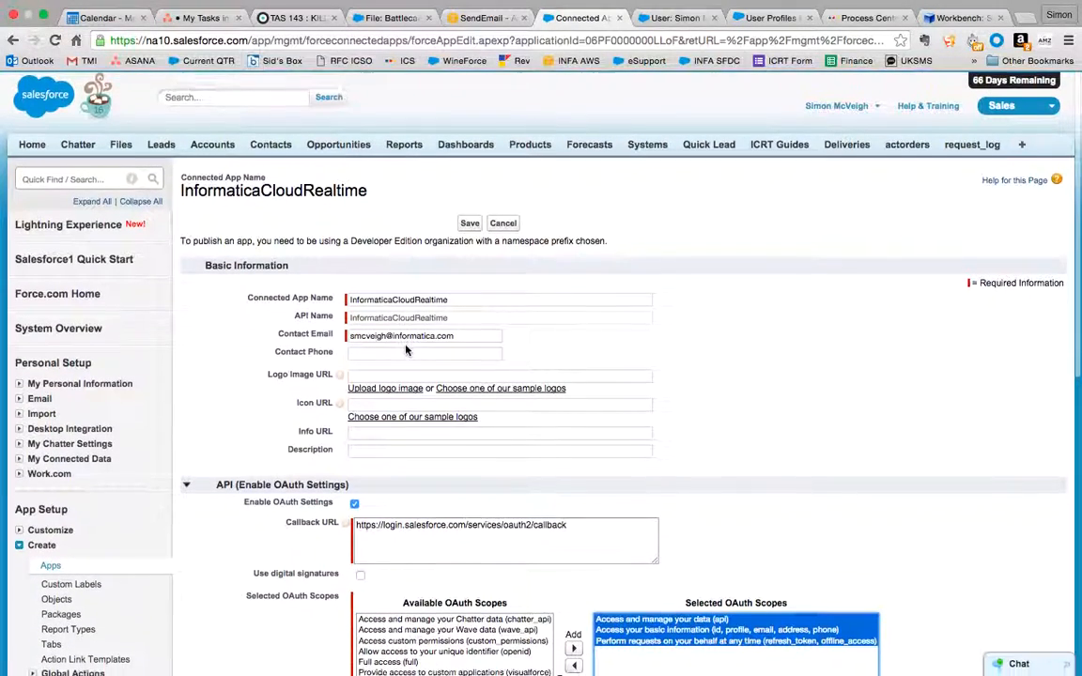
Step: Check the Connected App Name and where Apps sits in the Setup navigation, leaving the edit form without saving
{"action": "double_click", "coordinate": [371, 298]}
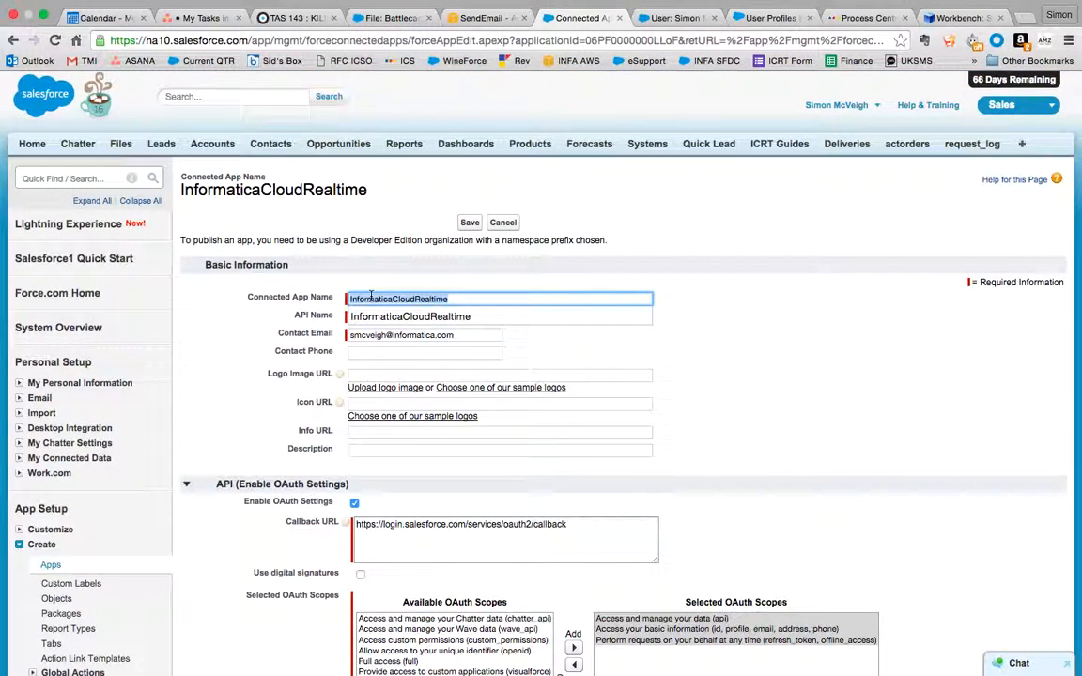
{"action": "left_click", "coordinate": [643, 323]}
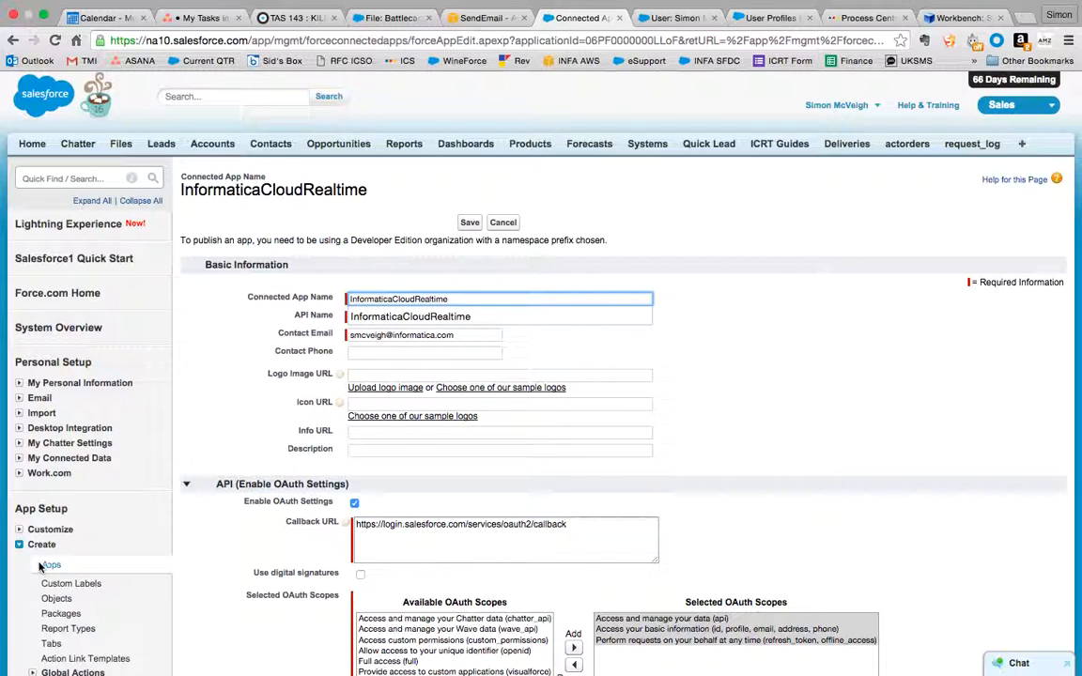
{"action": "scroll", "coordinate": [56, 568], "scroll_direction": "down", "scroll_amount": 5}
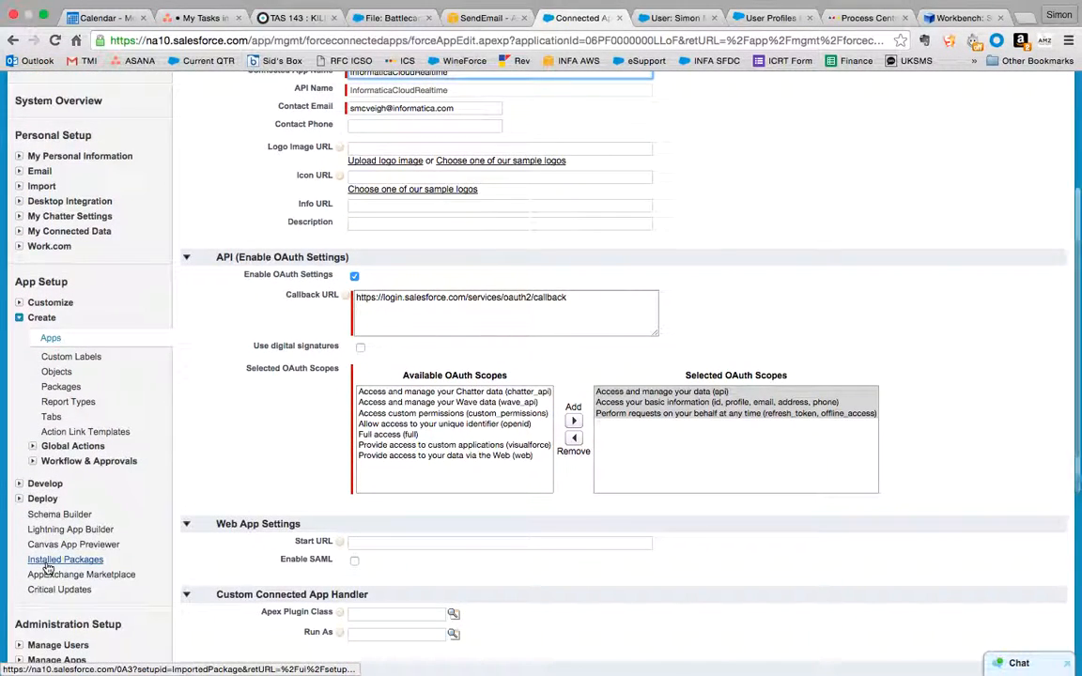
{"action": "scroll", "coordinate": [49, 568], "scroll_direction": "up", "scroll_amount": 1}
{"action": "scroll", "coordinate": [49, 568], "scroll_direction": "up", "scroll_amount": 4}
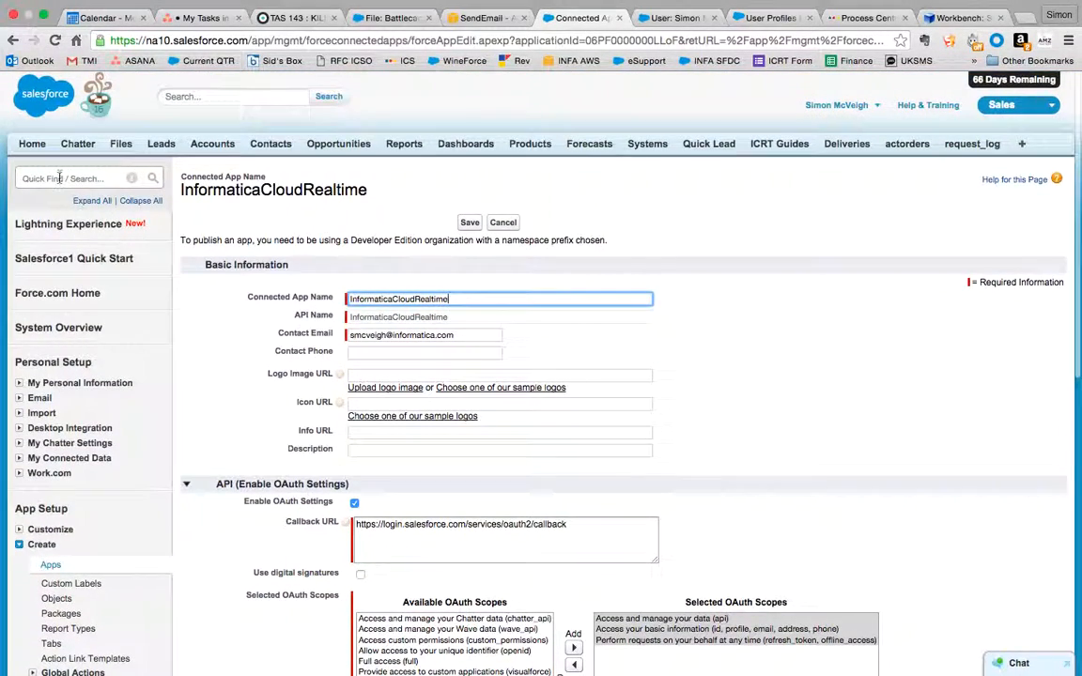
{"action": "left_click", "coordinate": [59, 179]}
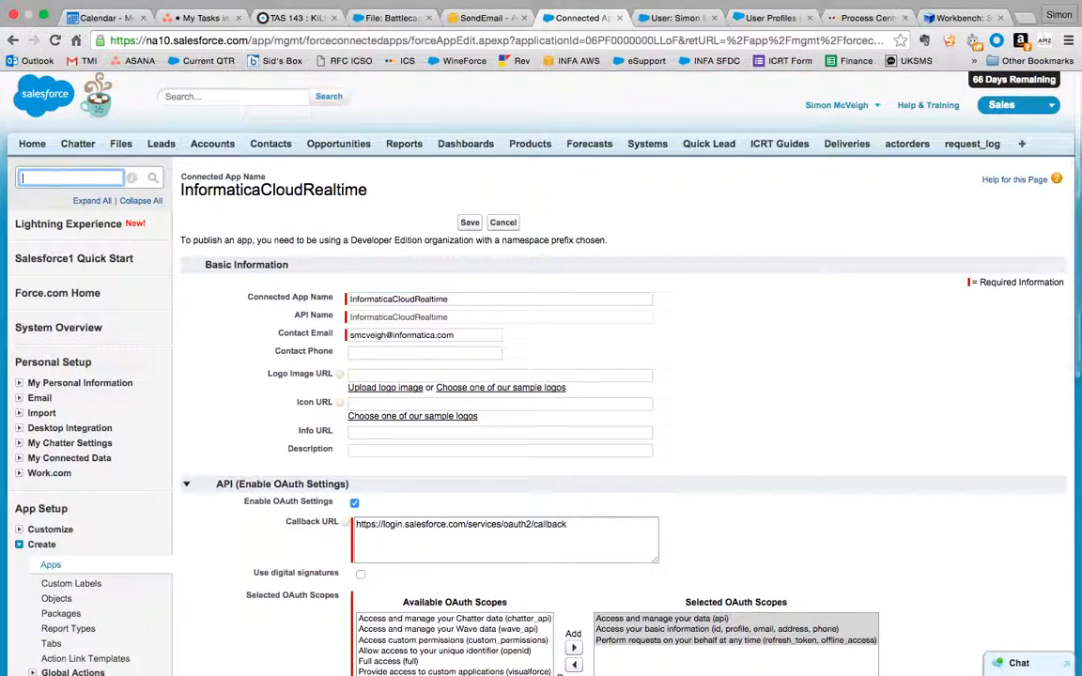
{"action": "type", "text": "c"}
{"action": "left_click", "coordinate": [505, 223]}
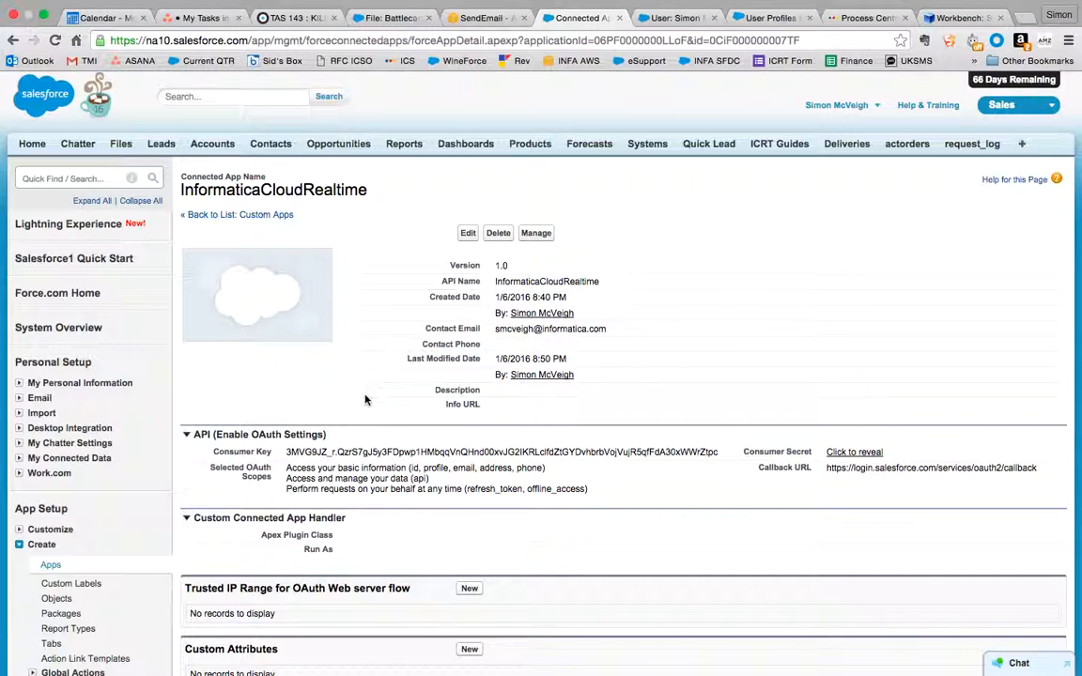
Step: Highlight the connected app's full Consumer Key and switch back to the connector definition in Informatica Process Designer
{"action": "left_click", "coordinate": [287, 454]}
{"action": "left_click_drag", "start_coordinate": [287, 454], "coordinate": [722, 451]}
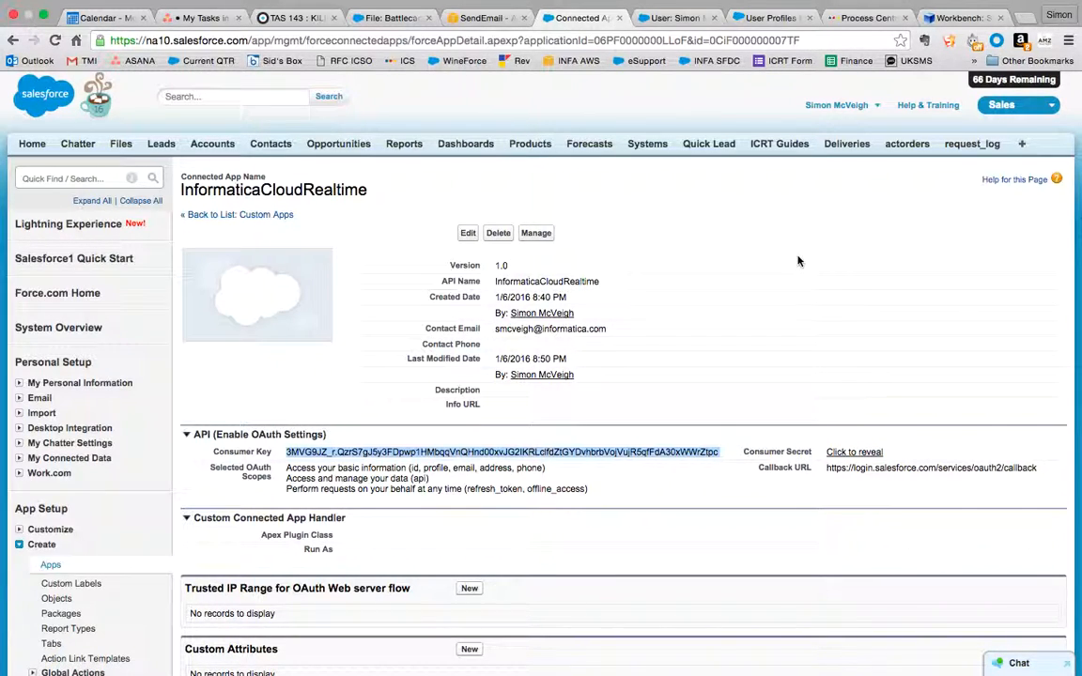
{"action": "left_click", "coordinate": [842, 19]}
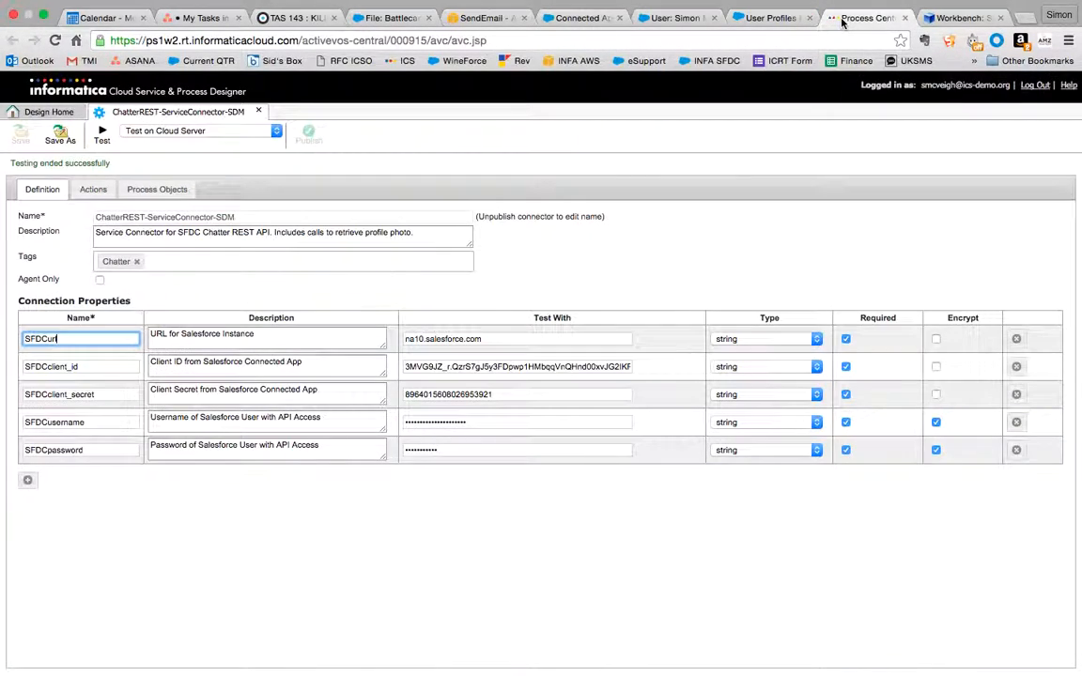
Step: Point out the SFDCclient_id and SFDCclient_secret connection properties together with their test value fields
{"action": "double_click", "coordinate": [84, 367]}
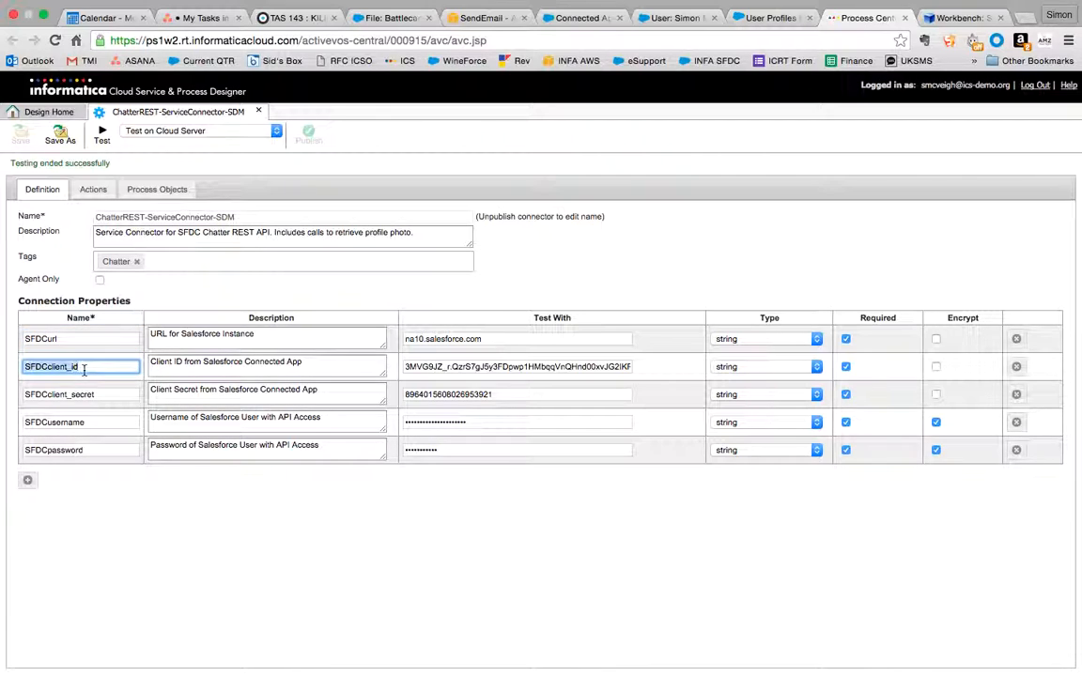
{"action": "double_click", "coordinate": [99, 394]}
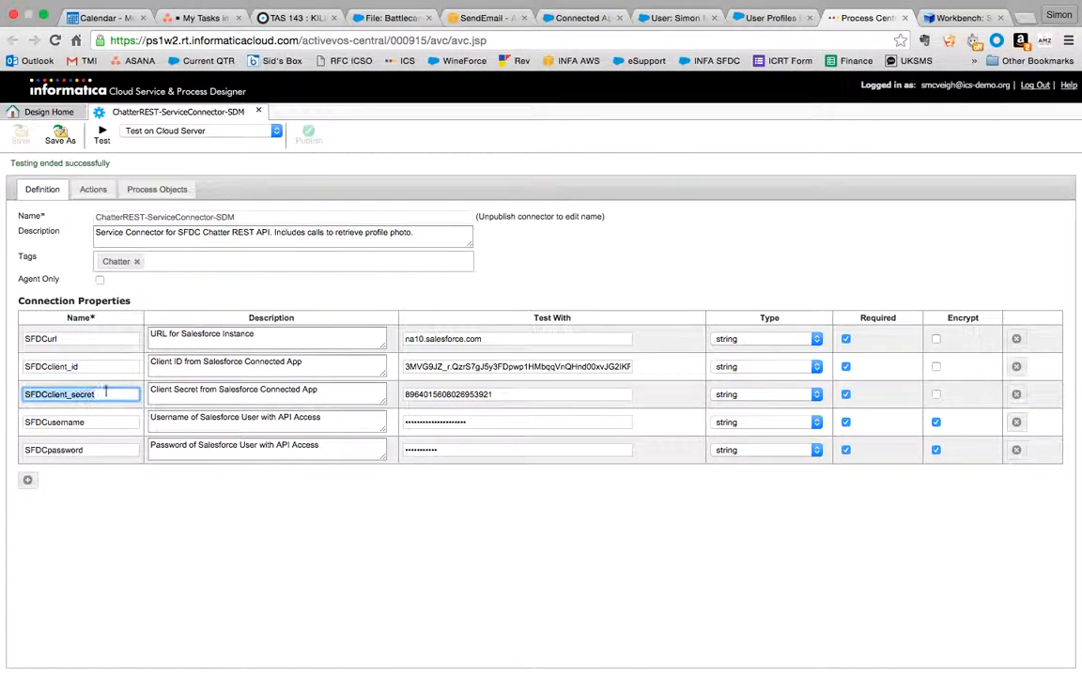
{"action": "left_click", "coordinate": [498, 398]}
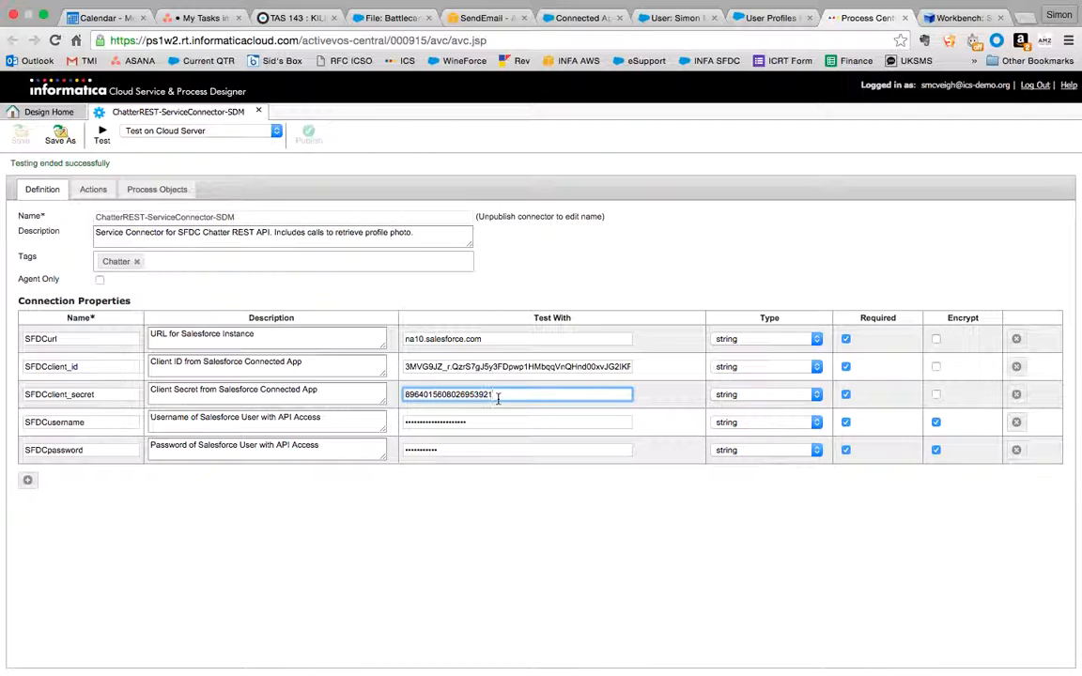
{"action": "left_click", "coordinate": [487, 366]}
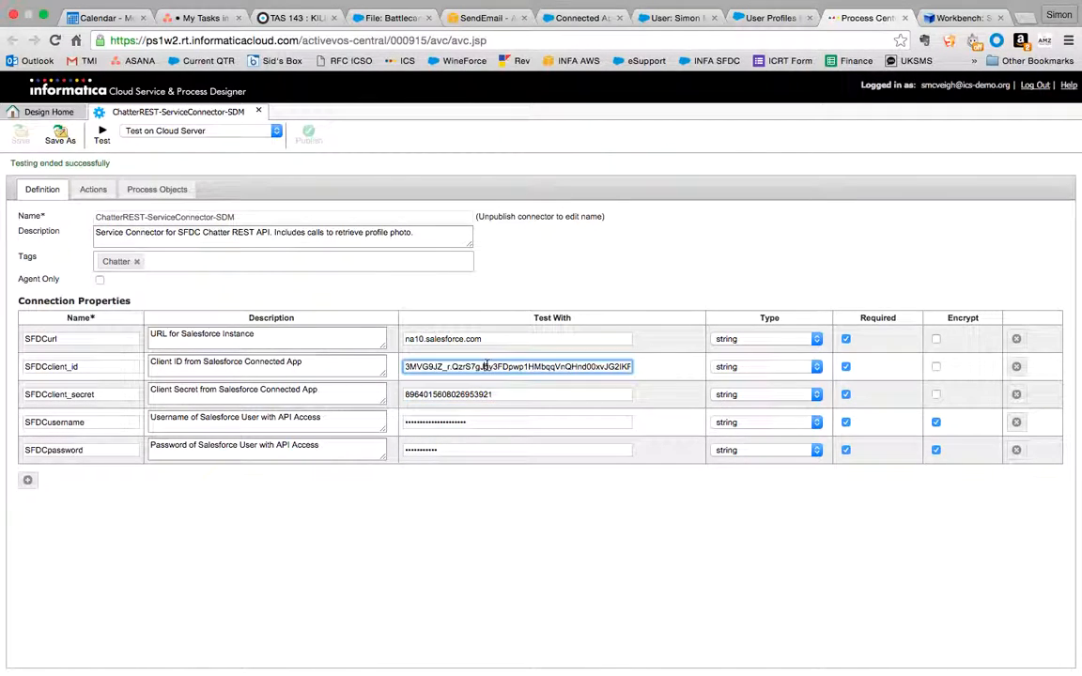
Step: Review the connector's ChatterAuthentication action and highlight token_type and access_token in its test results
{"action": "left_click", "coordinate": [94, 194]}
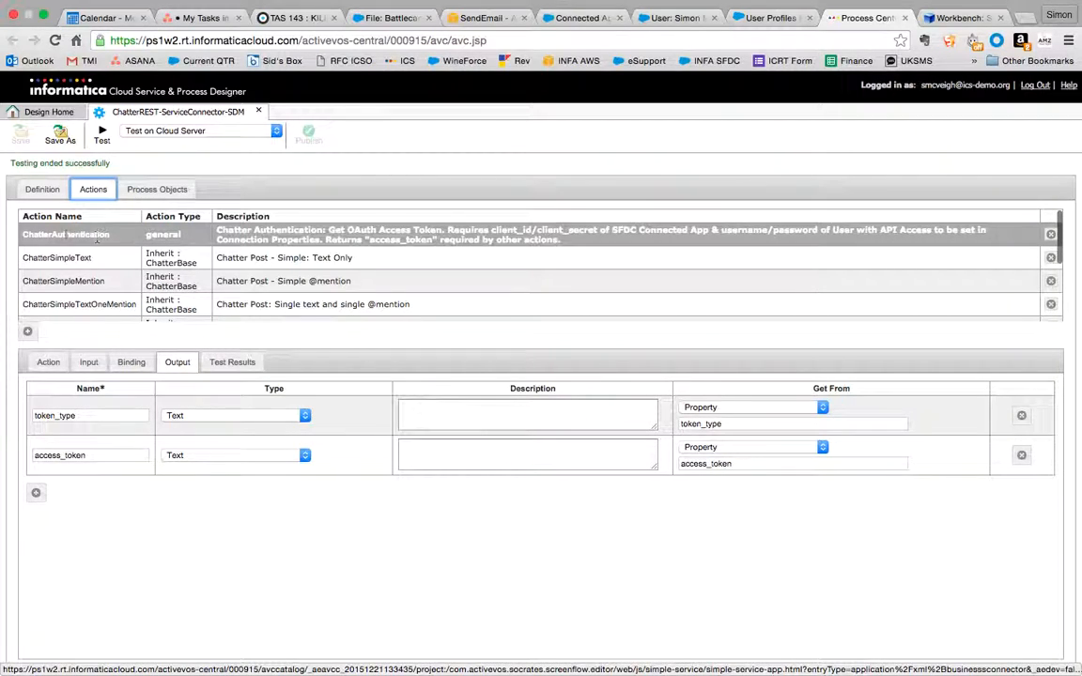
{"action": "double_click", "coordinate": [59, 239]}
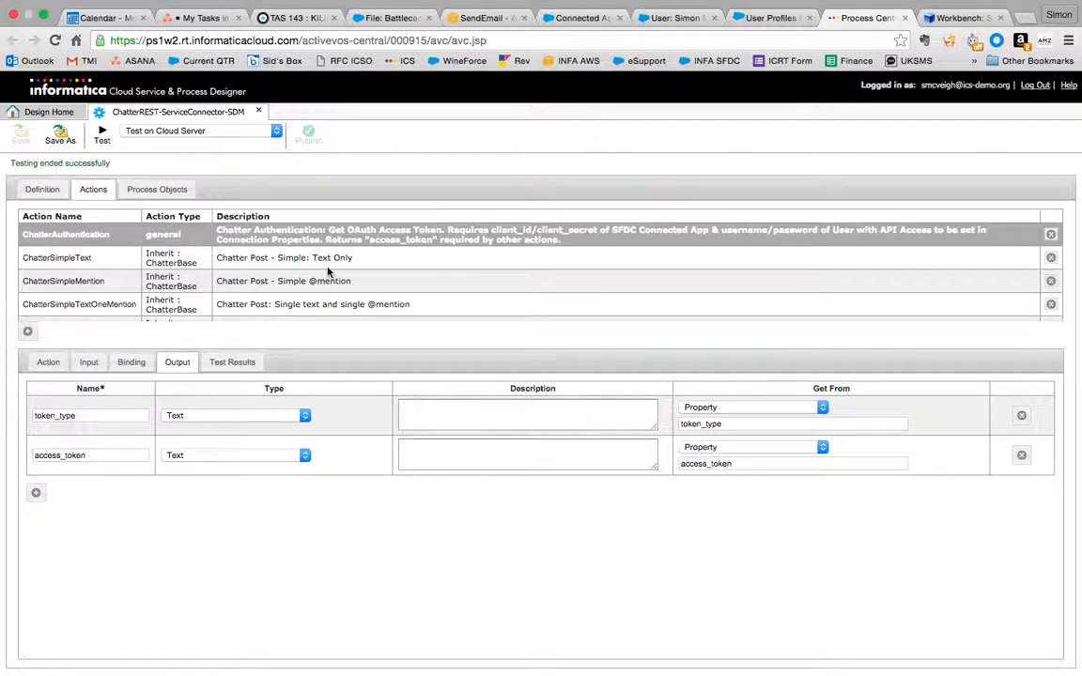
{"action": "scroll", "coordinate": [327, 272], "scroll_direction": "down", "scroll_amount": 4}
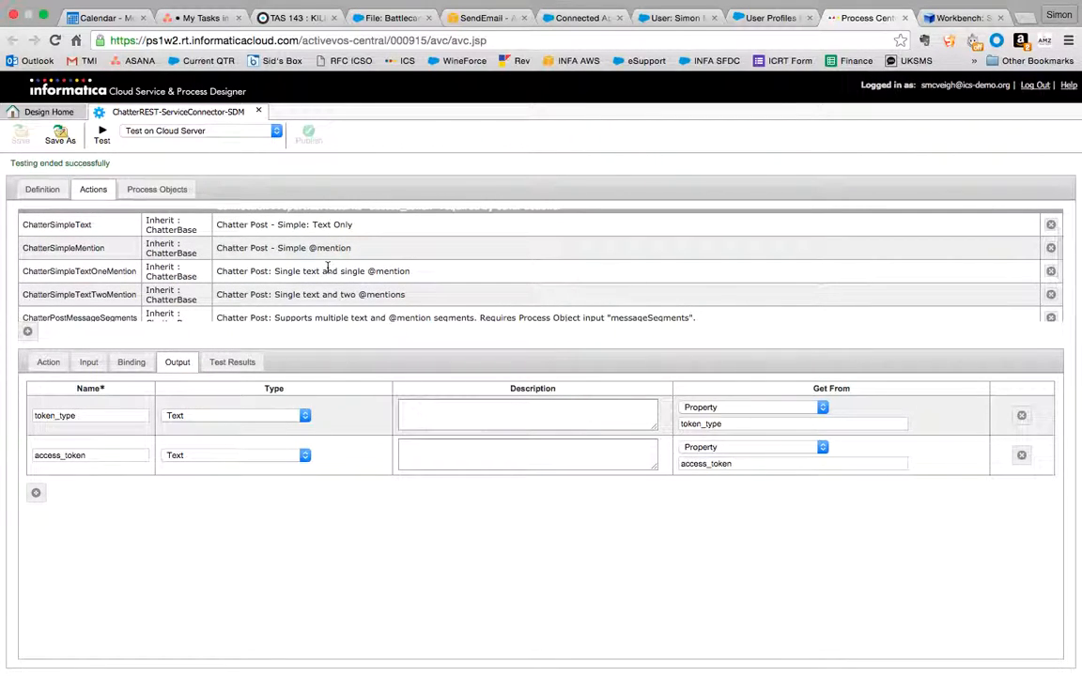
{"action": "left_click", "coordinate": [233, 365]}
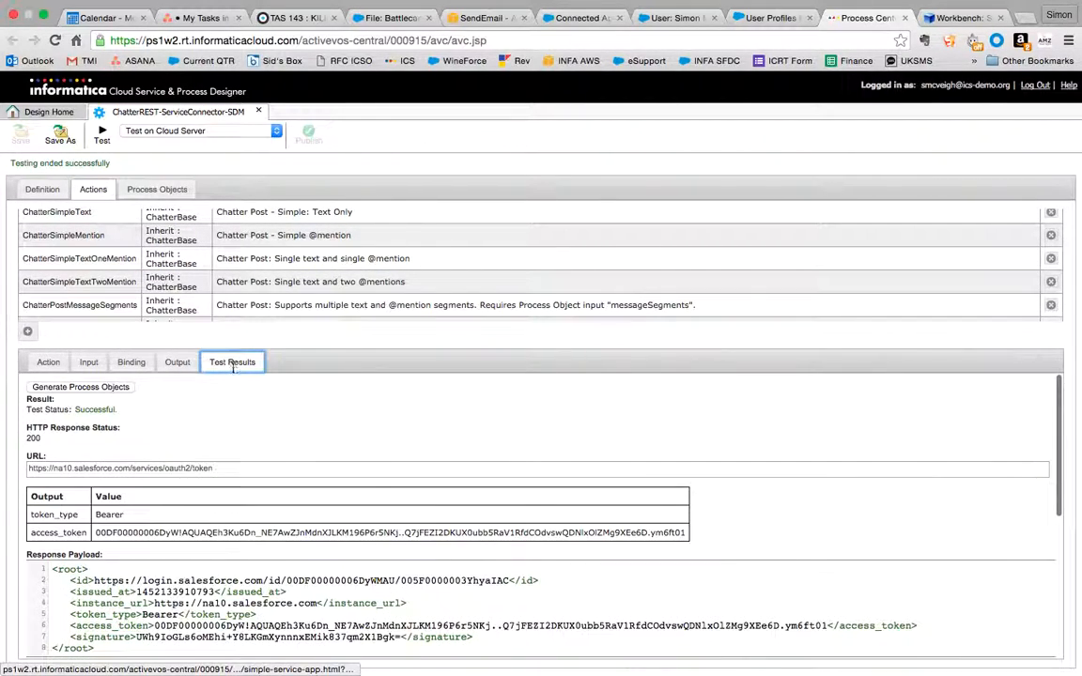
{"action": "double_click", "coordinate": [55, 514]}
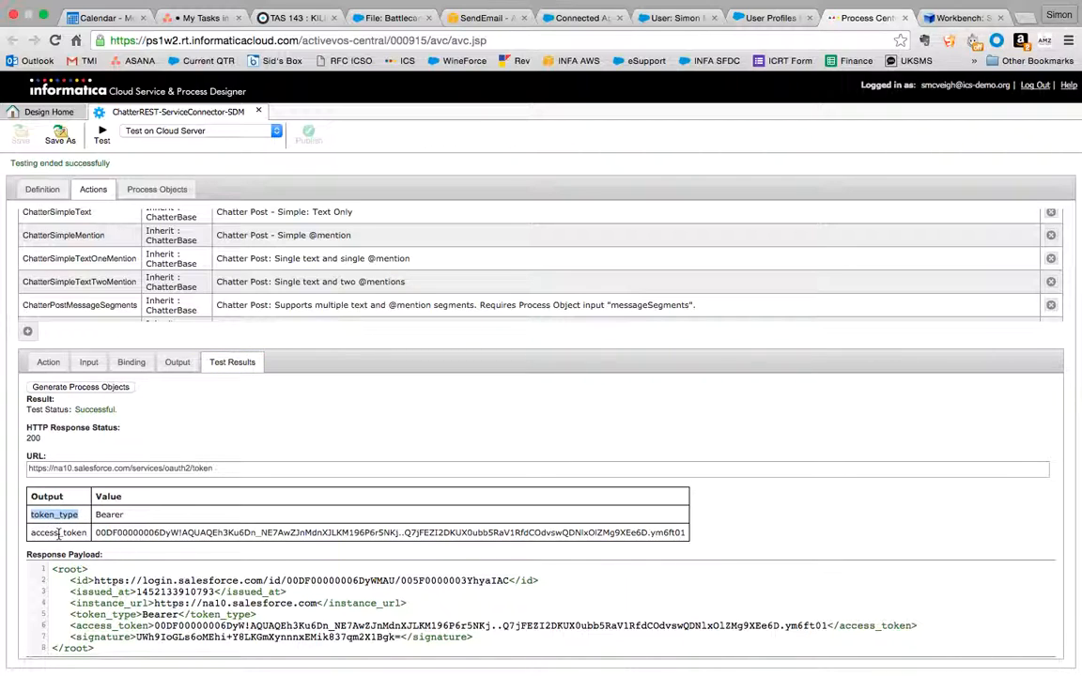
{"action": "double_click", "coordinate": [58, 533]}
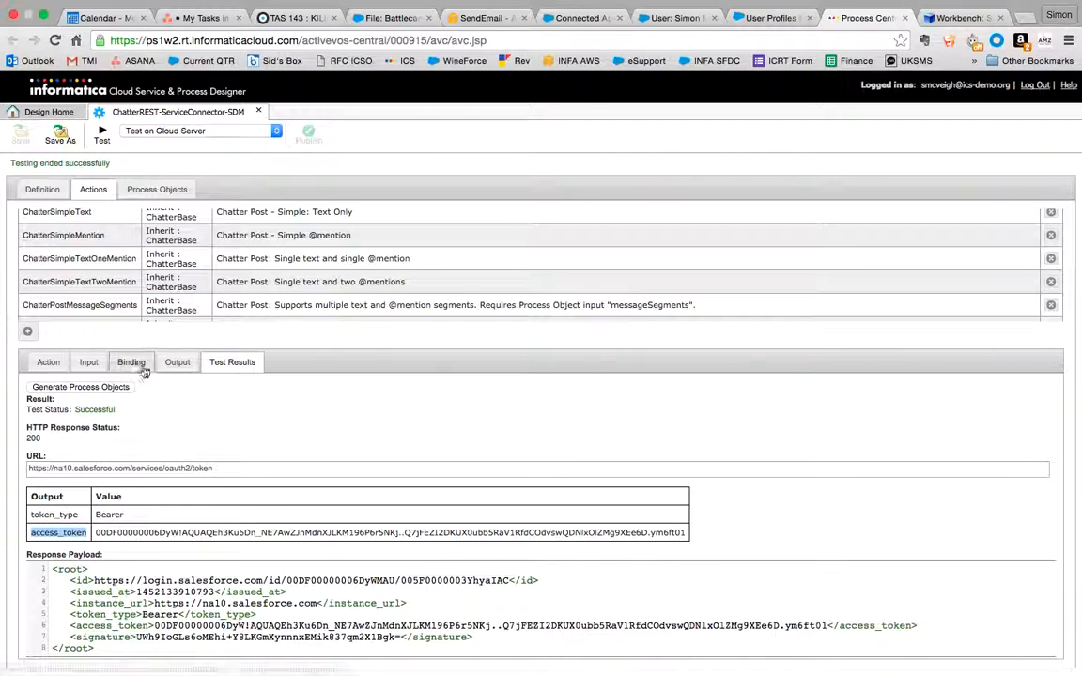
Step: Select the ChatterGetPhoto action and examine its general settings and description
{"action": "scroll", "coordinate": [125, 258], "scroll_direction": "down", "scroll_amount": 3}
{"action": "scroll", "coordinate": [125, 264], "scroll_direction": "down", "scroll_amount": 1}
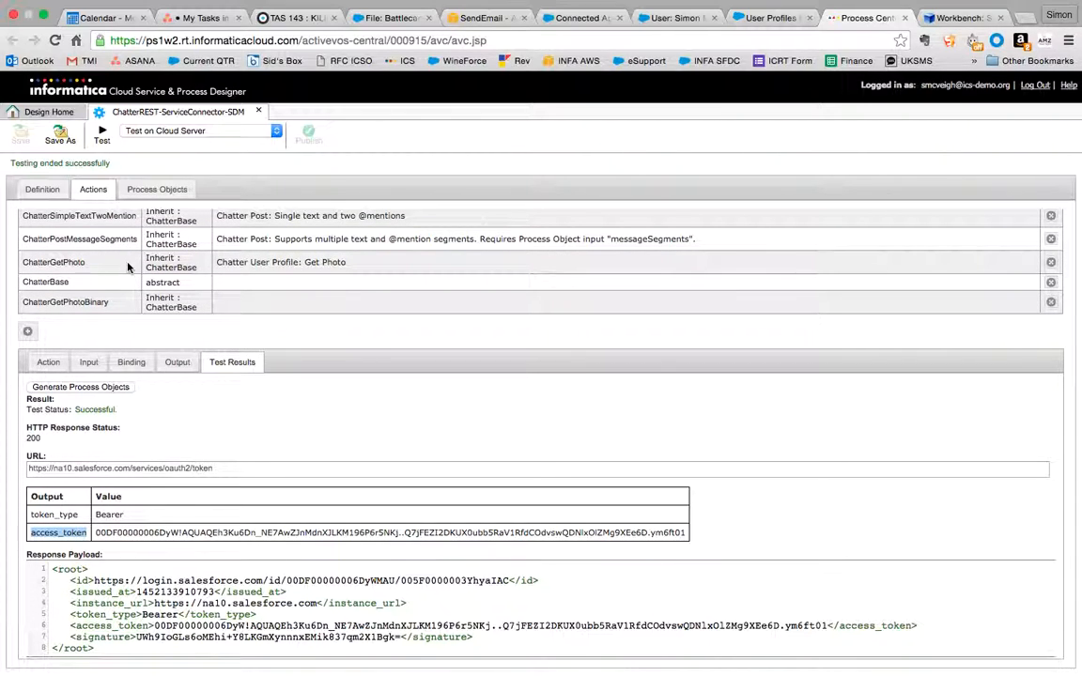
{"action": "left_click", "coordinate": [129, 267]}
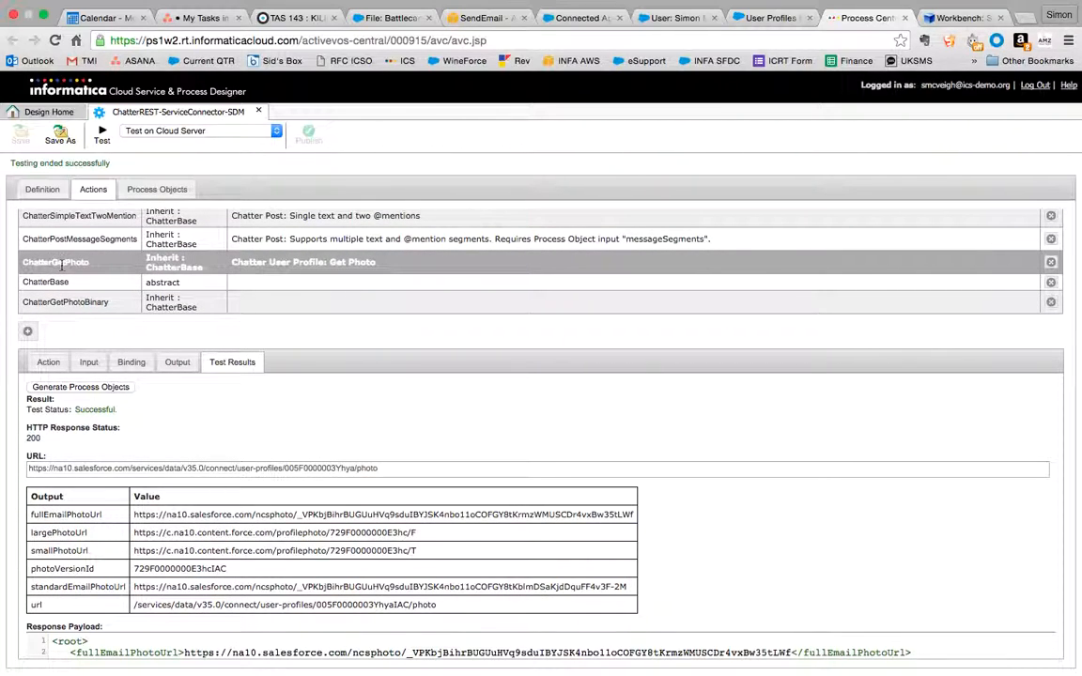
{"action": "left_click", "coordinate": [62, 363]}
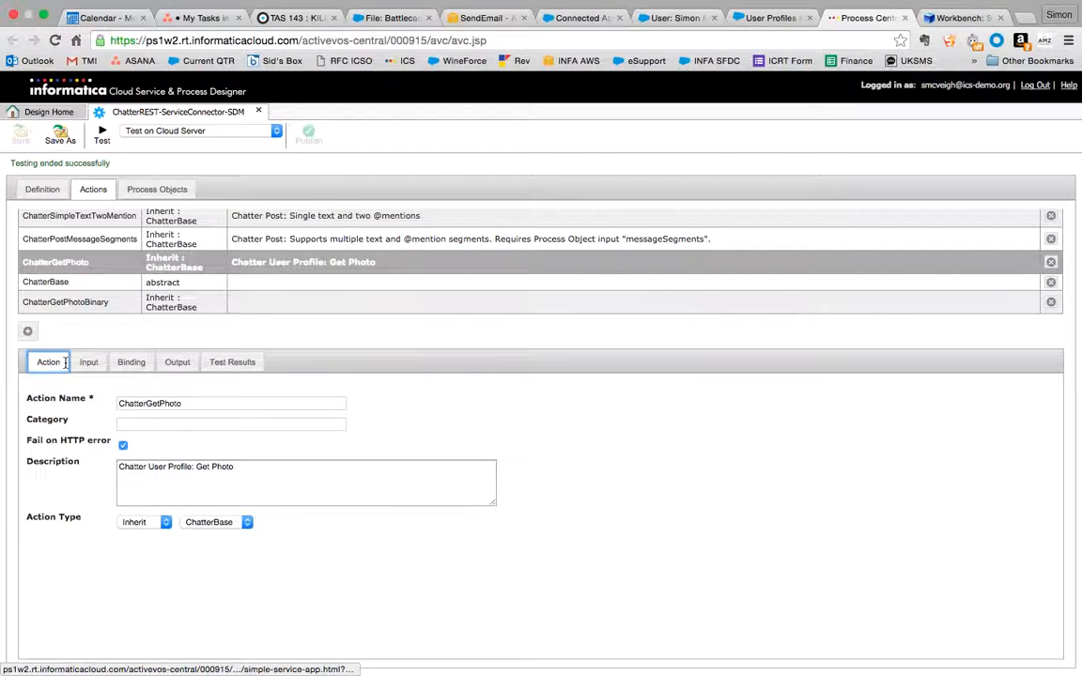
{"action": "left_click", "coordinate": [249, 481]}
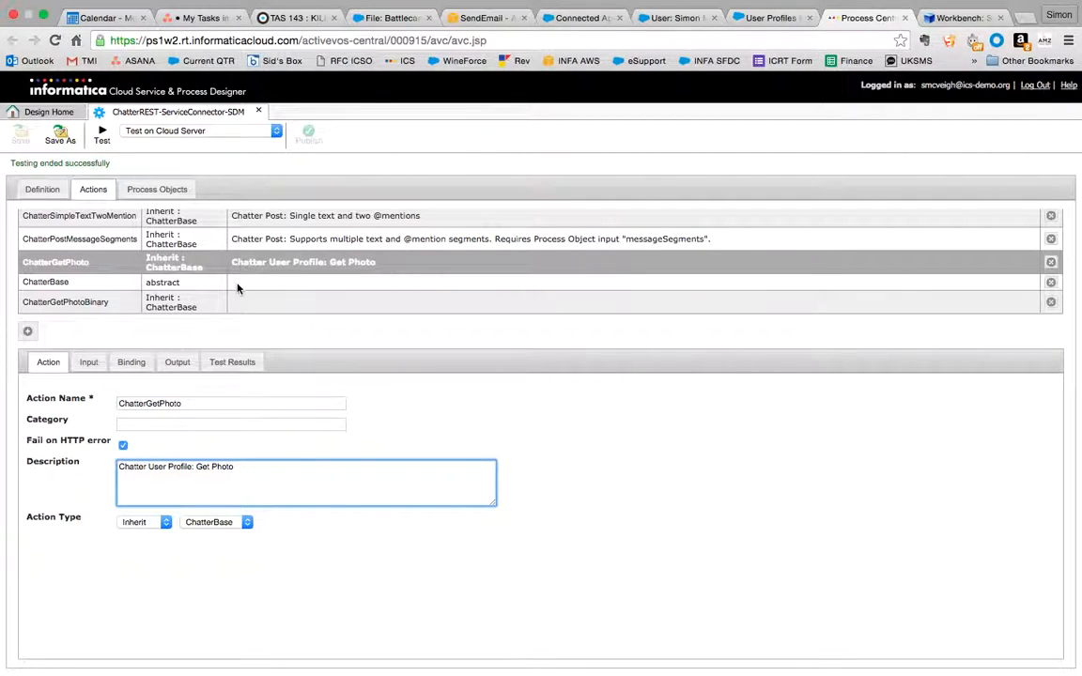
Step: Examine the AuthToken input of the abstract ChatterBase action, including its description and test value field
{"action": "left_click", "coordinate": [47, 282]}
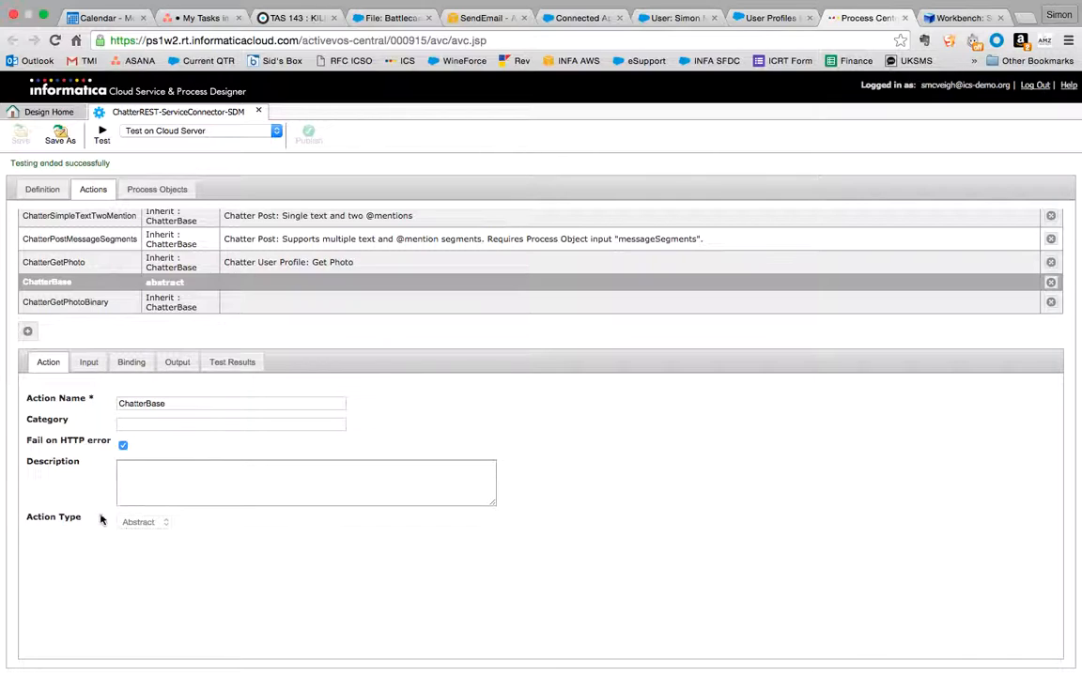
{"action": "left_click", "coordinate": [87, 364]}
{"action": "double_click", "coordinate": [66, 410]}
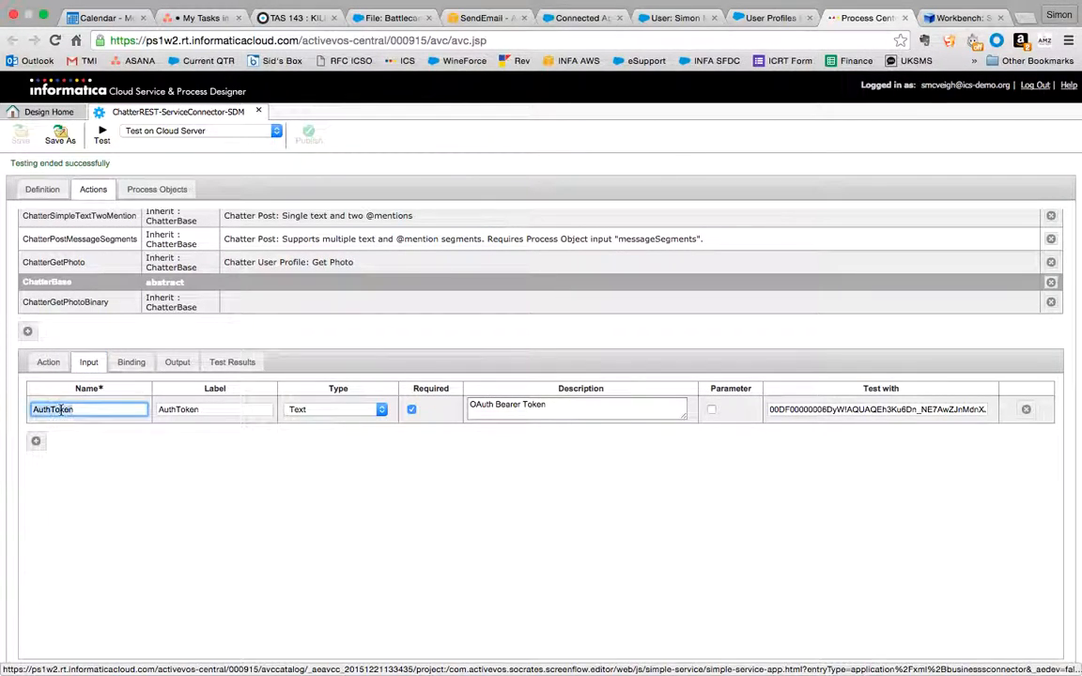
{"action": "left_click", "coordinate": [512, 410]}
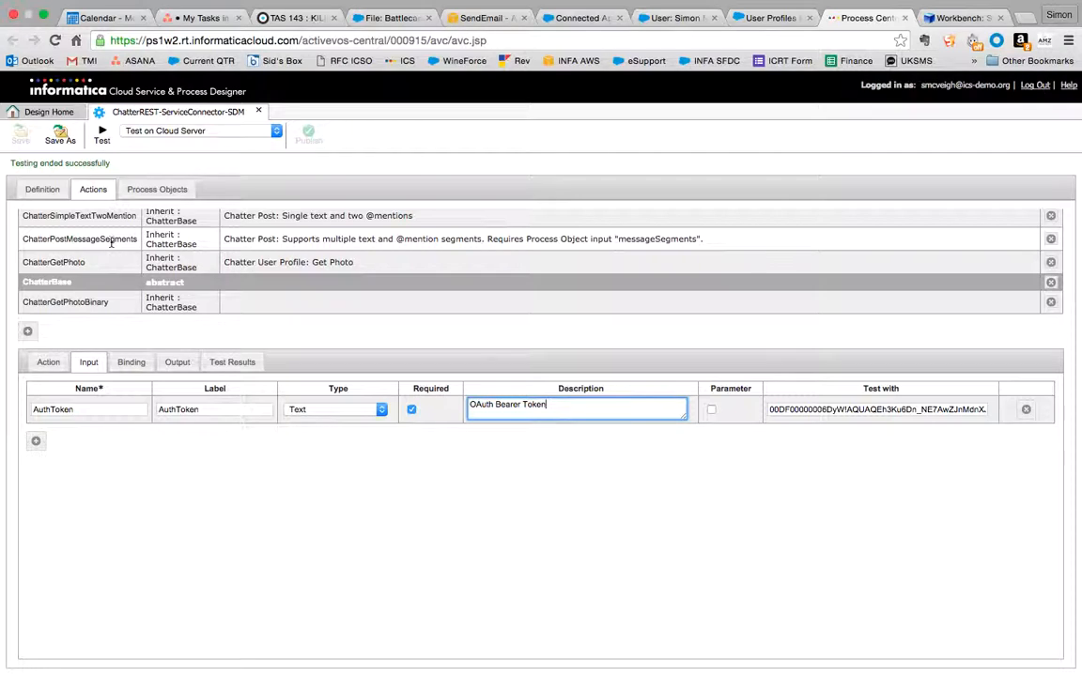
{"action": "double_click", "coordinate": [98, 410]}
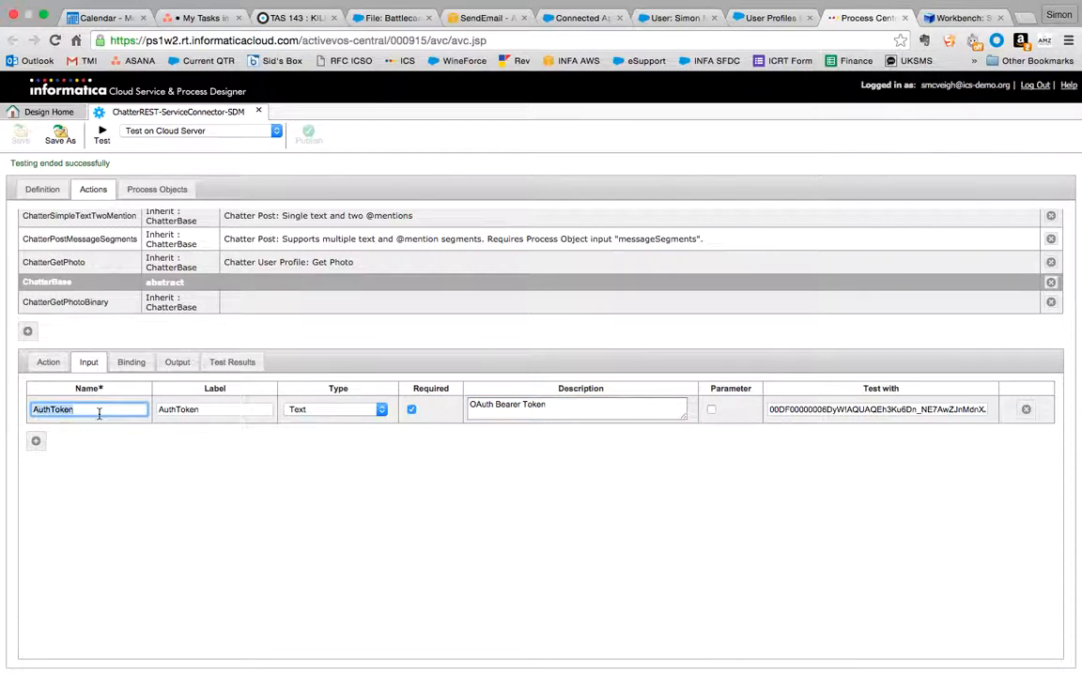
{"action": "left_click", "coordinate": [803, 413]}
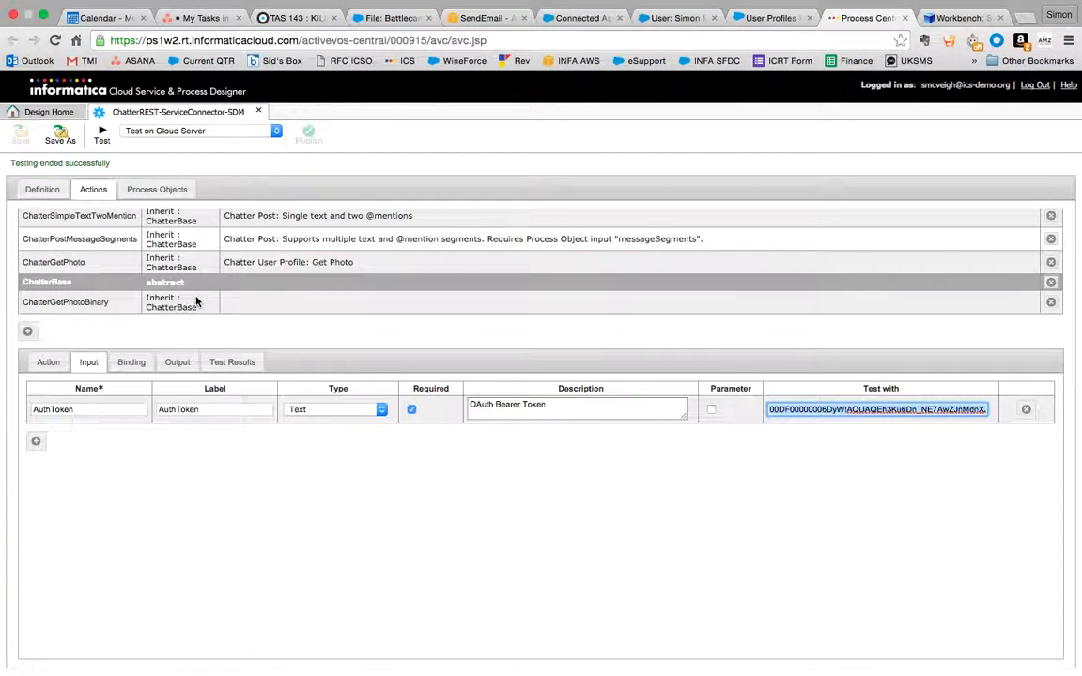
Step: Check the ChatterGetPhoto action type and its ChatterBase parent, keeping Inherit and ChatterBase selected
{"action": "left_click", "coordinate": [80, 262]}
{"action": "left_click", "coordinate": [48, 362]}
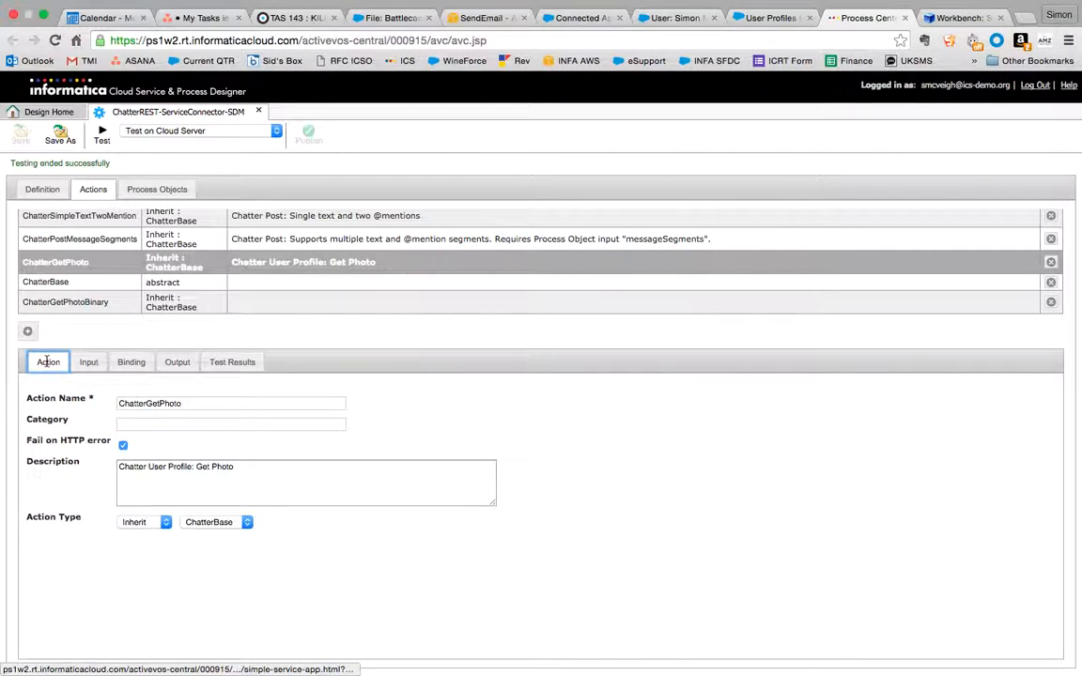
{"action": "left_click", "coordinate": [155, 525]}
{"action": "left_click", "coordinate": [139, 523]}
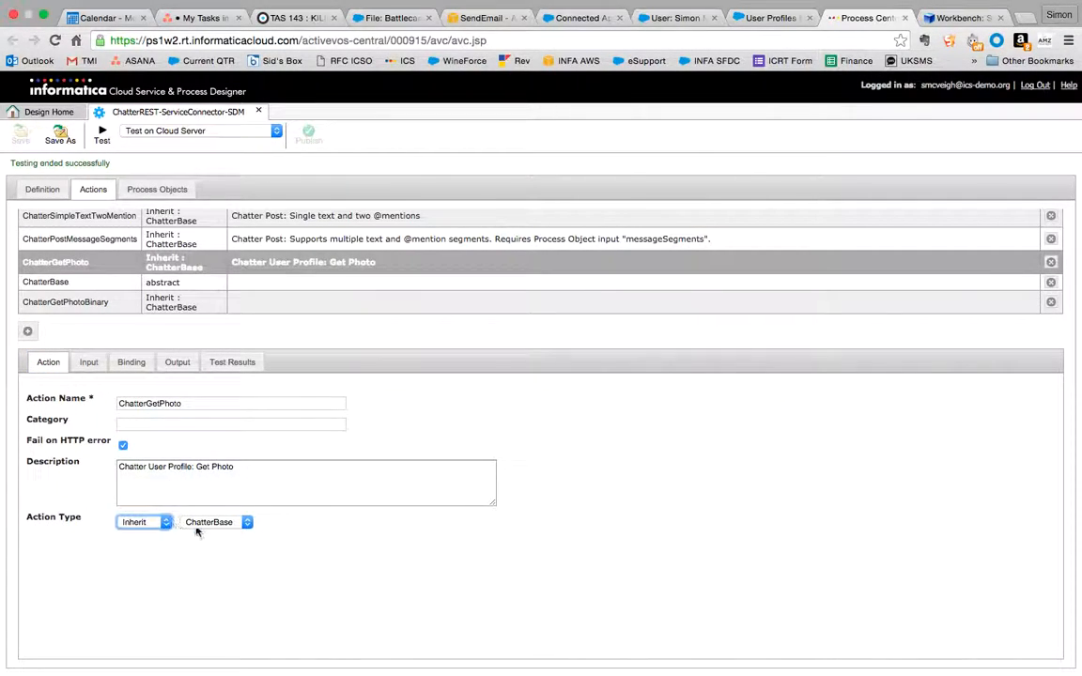
{"action": "left_click", "coordinate": [201, 526]}
{"action": "left_click", "coordinate": [201, 526]}
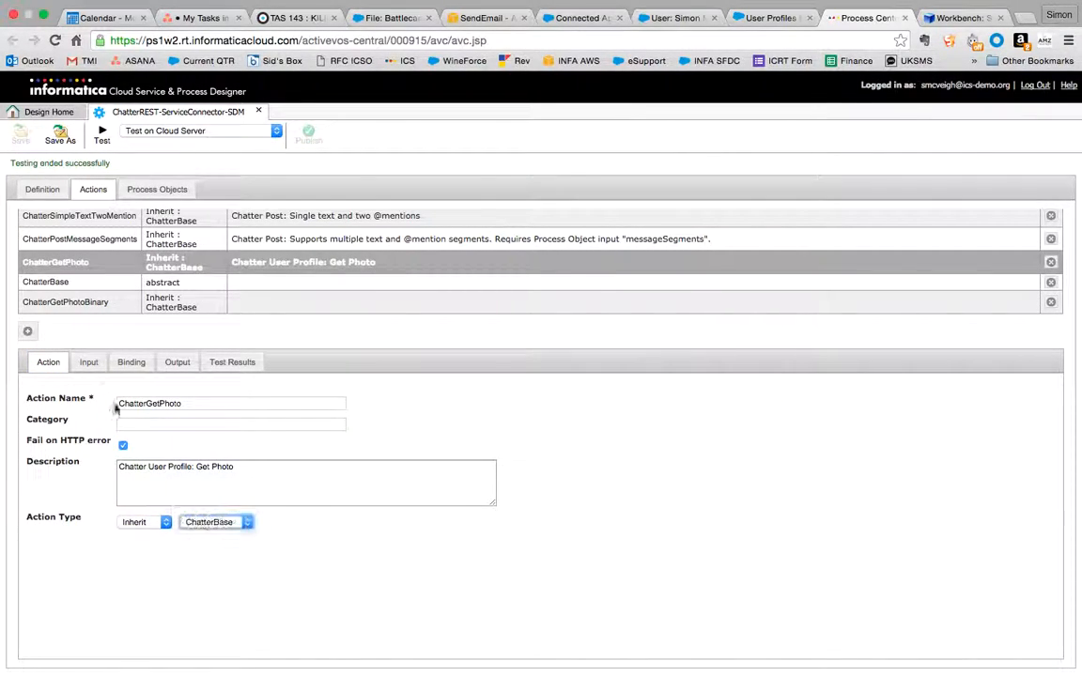
Step: Examine the userId input of ChatterGetPhoto and highlight its test value
{"action": "left_click", "coordinate": [89, 363]}
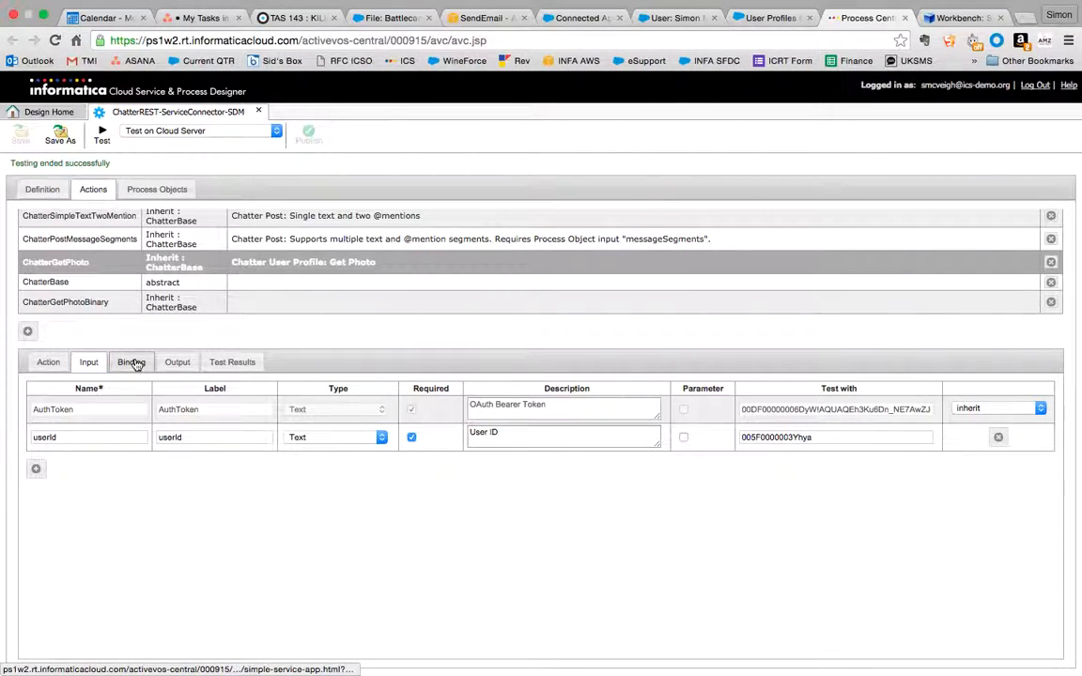
{"action": "left_click", "coordinate": [120, 436]}
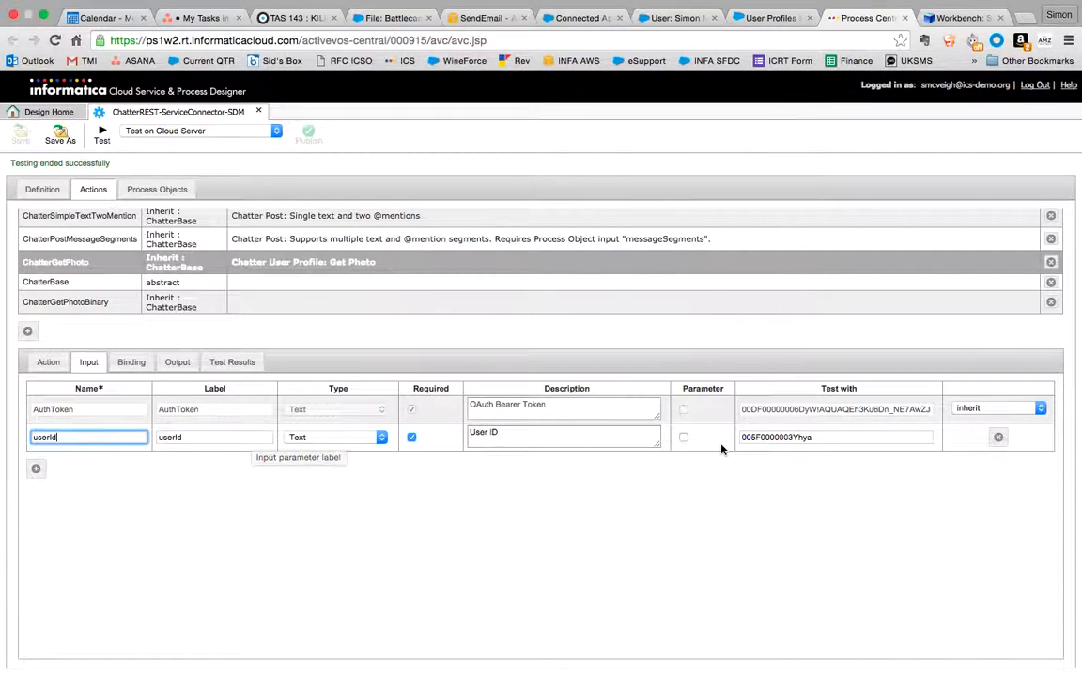
{"action": "left_click", "coordinate": [768, 437]}
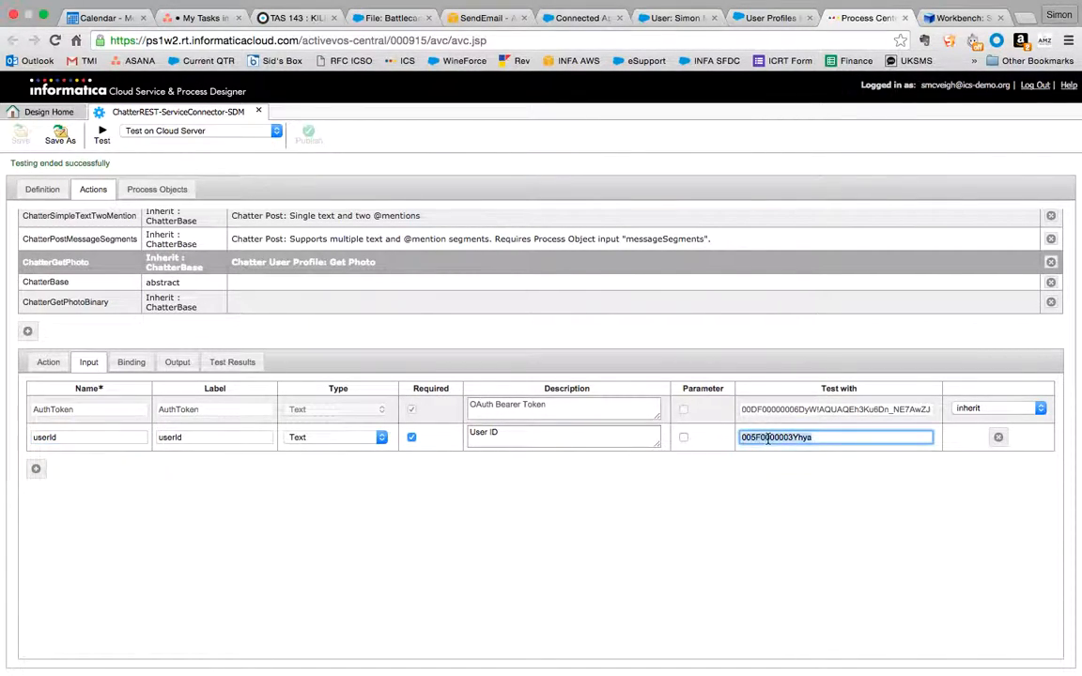
{"action": "left_click", "coordinate": [129, 367]}
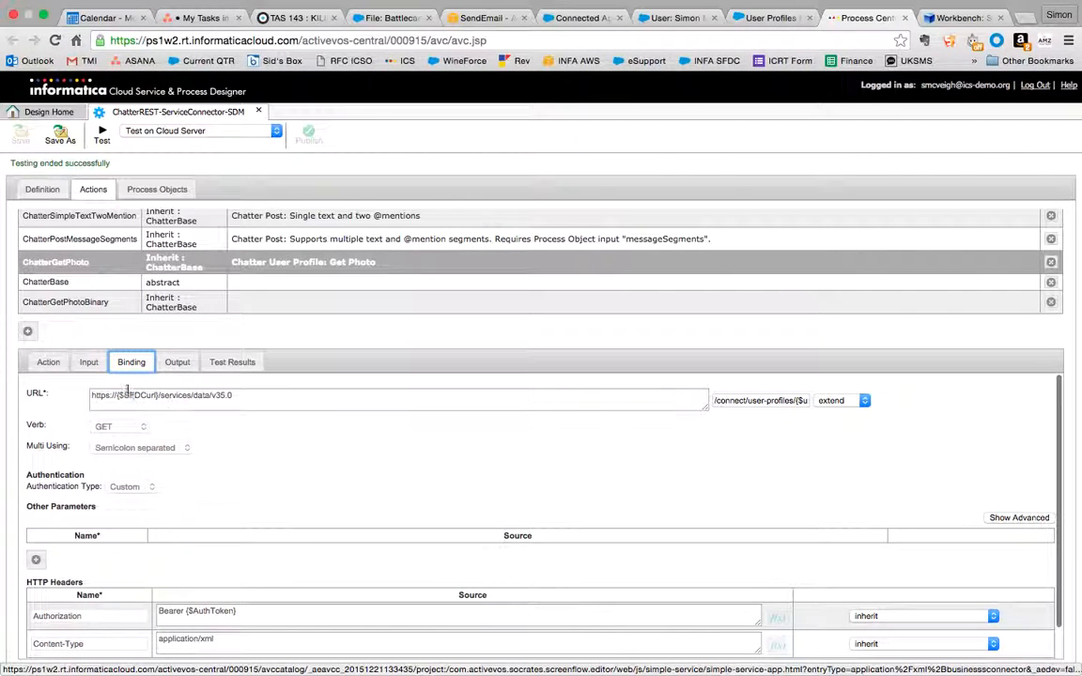
{"action": "left_click", "coordinate": [101, 396]}
{"action": "left_click_drag", "start_coordinate": [102, 397], "coordinate": [252, 396]}
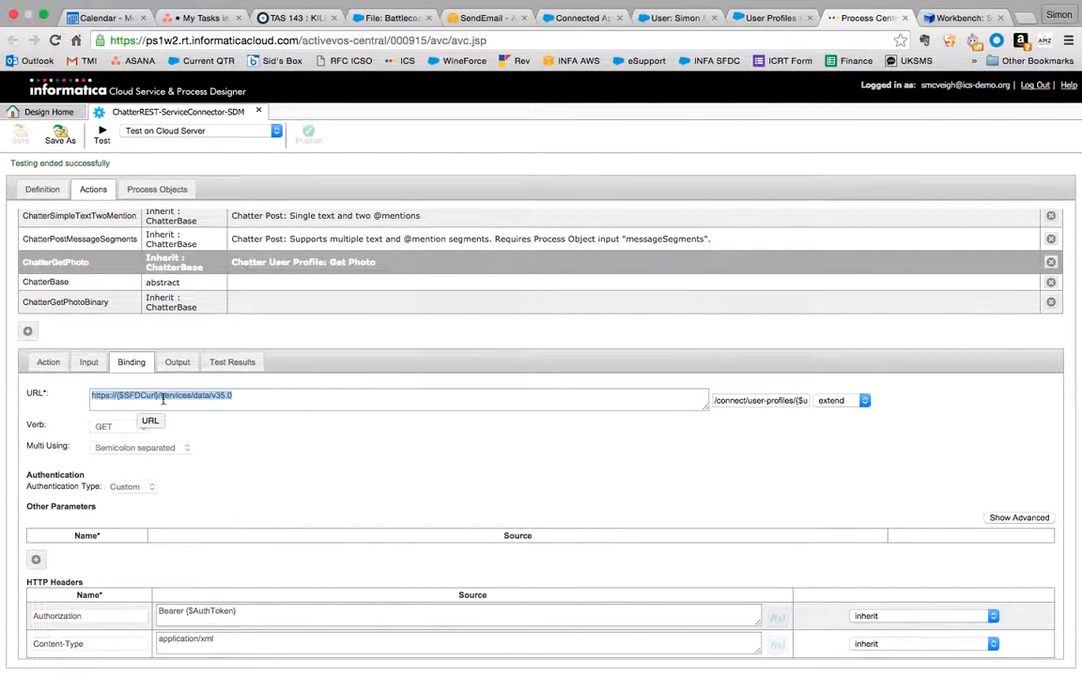
{"action": "left_click_drag", "start_coordinate": [161, 398], "coordinate": [241, 398]}
{"action": "left_click", "coordinate": [241, 398]}
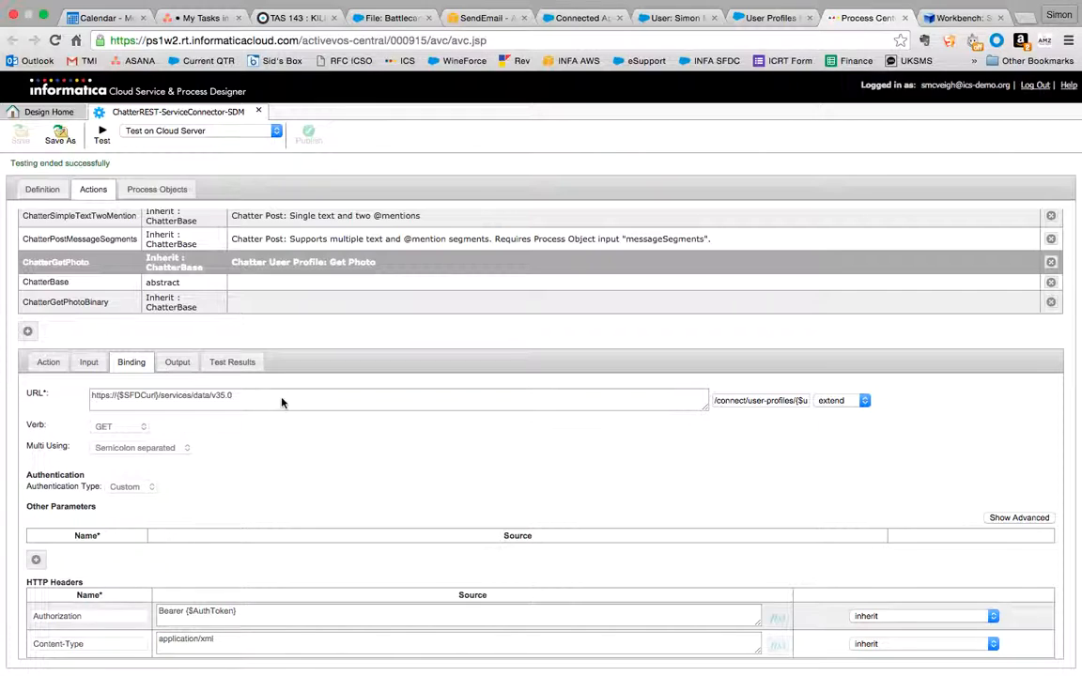
Step: Check the binding URL's inheritance options, keeping extend, and inspect the path appended to the base URL
{"action": "left_click", "coordinate": [839, 402]}
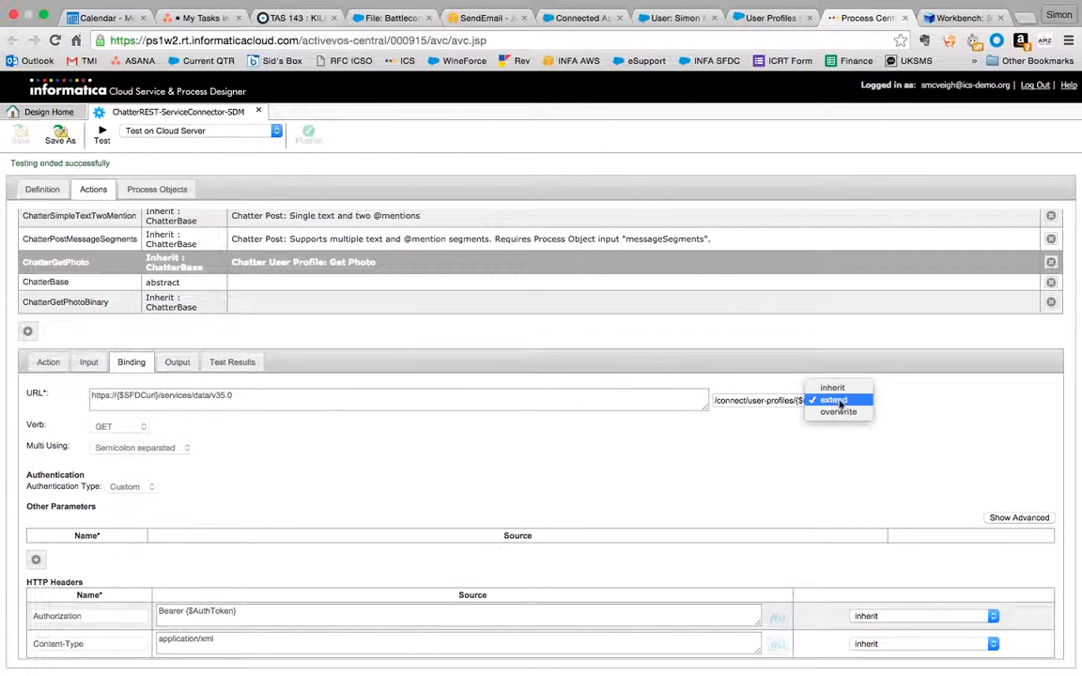
{"action": "left_click", "coordinate": [848, 406]}
{"action": "left_click", "coordinate": [726, 400]}
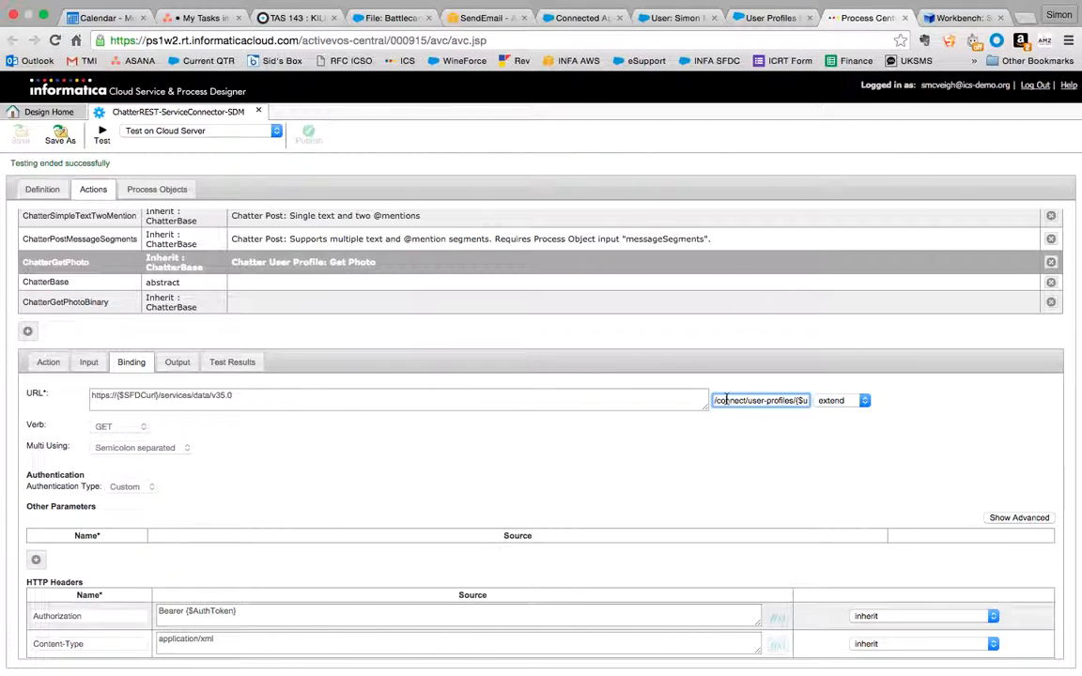
{"action": "key", "text": "super+Right"}
{"action": "left_click_drag", "start_coordinate": [808, 400], "coordinate": [704, 395]}
Step: Highlight the {$userId} parameter within the appended user-profiles photo path and check the path through to its end
{"action": "left_click", "coordinate": [723, 402]}
{"action": "left_click_drag", "start_coordinate": [755, 401], "coordinate": [804, 401]}
{"action": "left_click", "coordinate": [785, 401]}
{"action": "key", "text": "Right"}
{"action": "key", "text": "Right"}
{"action": "key", "text": "Right"}
{"action": "key", "text": "Right"}
{"action": "key", "text": "shift+Left"}
{"action": "key", "text": "shift+Left"}
{"action": "key", "text": "shift+Left"}
{"action": "key", "text": "shift+Left"}
{"action": "key", "text": "shift+Left"}
{"action": "key", "text": "shift+Left"}
{"action": "key", "text": "shift+Left"}
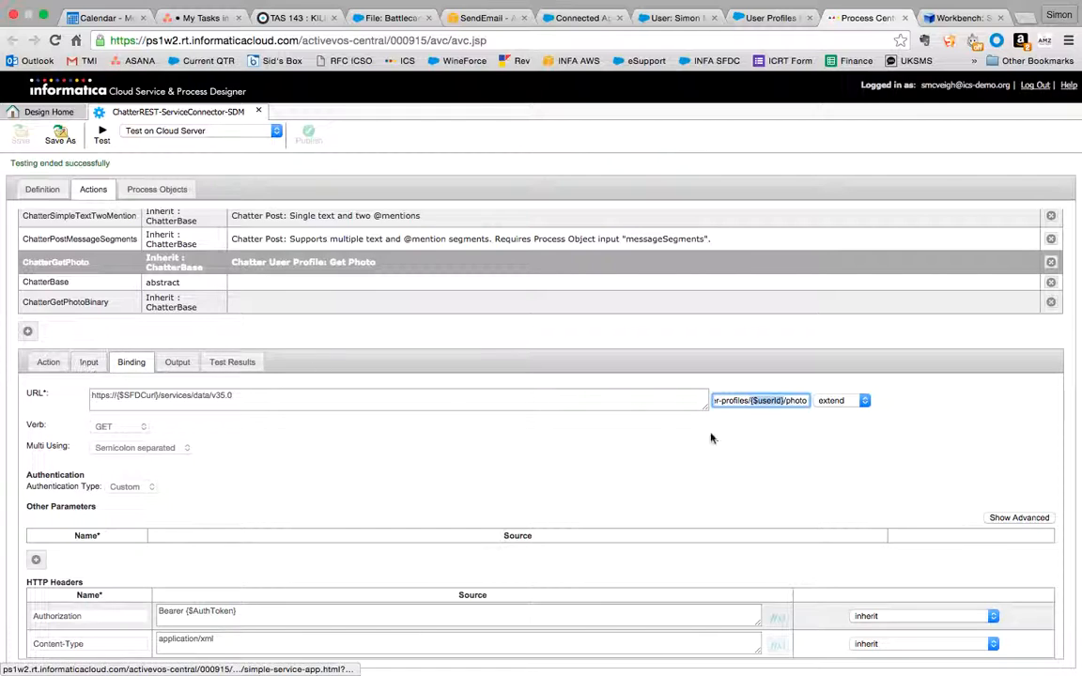
{"action": "key", "text": "Right"}
{"action": "key", "text": "Right"}
{"action": "key", "text": "Right"}
{"action": "key", "text": "Right"}
{"action": "key", "text": "Right"}
{"action": "key", "text": "Right"}
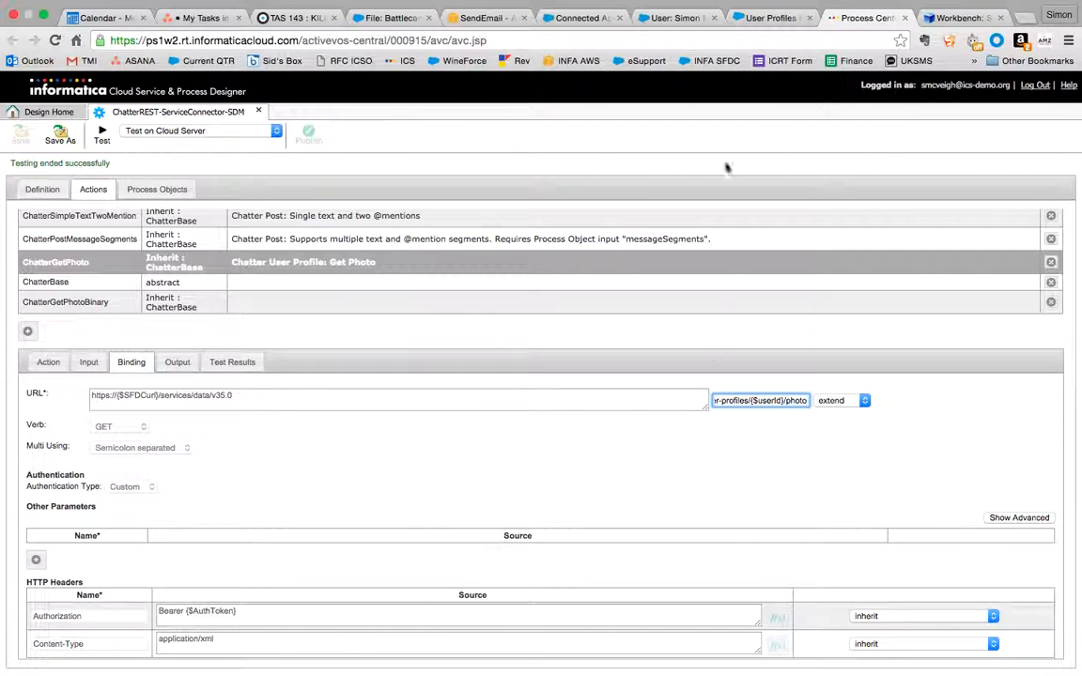
Step: Switch to the User Profiles Photo documentation and highlight the /connect/user-profiles/userID/photo resource and its userID part
{"action": "left_click", "coordinate": [747, 17]}
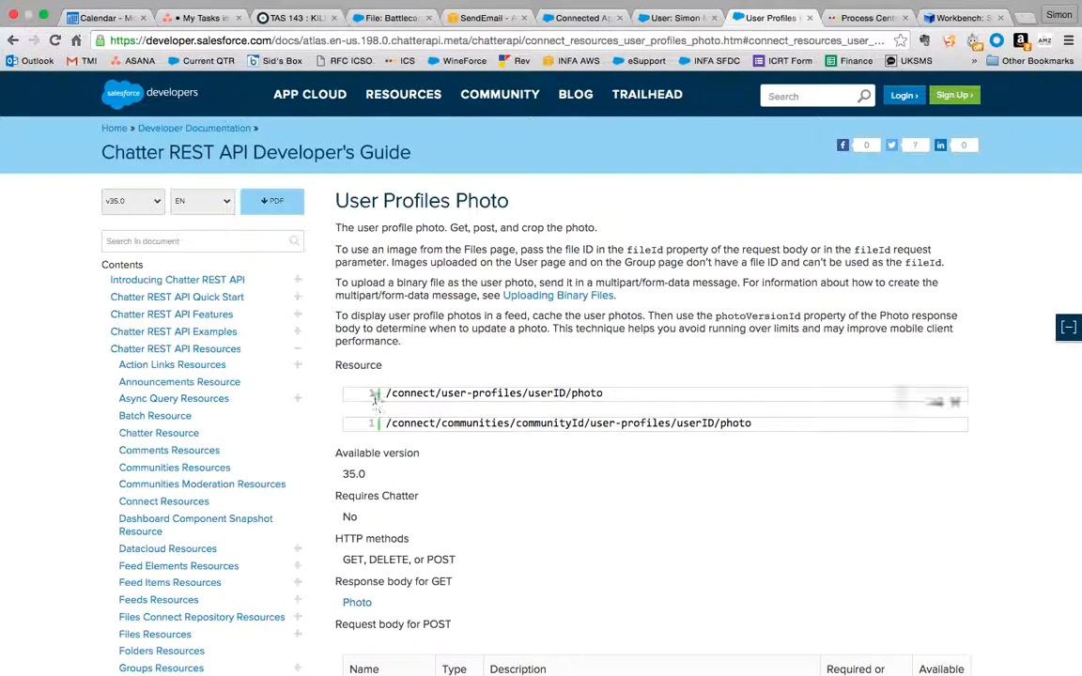
{"action": "left_click_drag", "start_coordinate": [385, 393], "coordinate": [632, 392]}
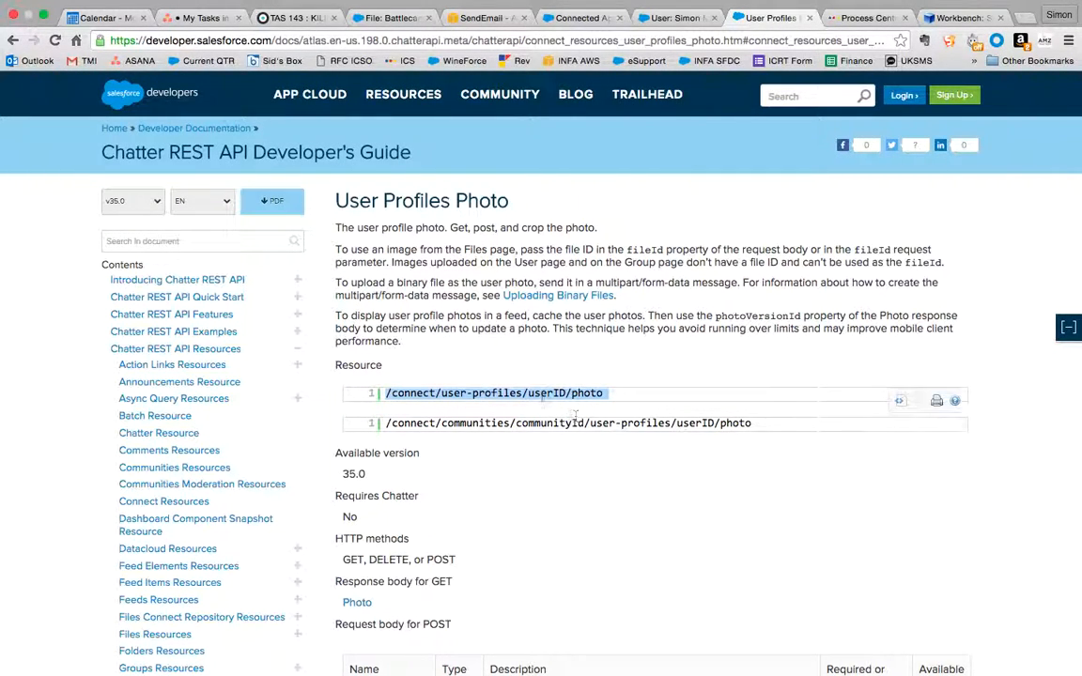
{"action": "double_click", "coordinate": [546, 392]}
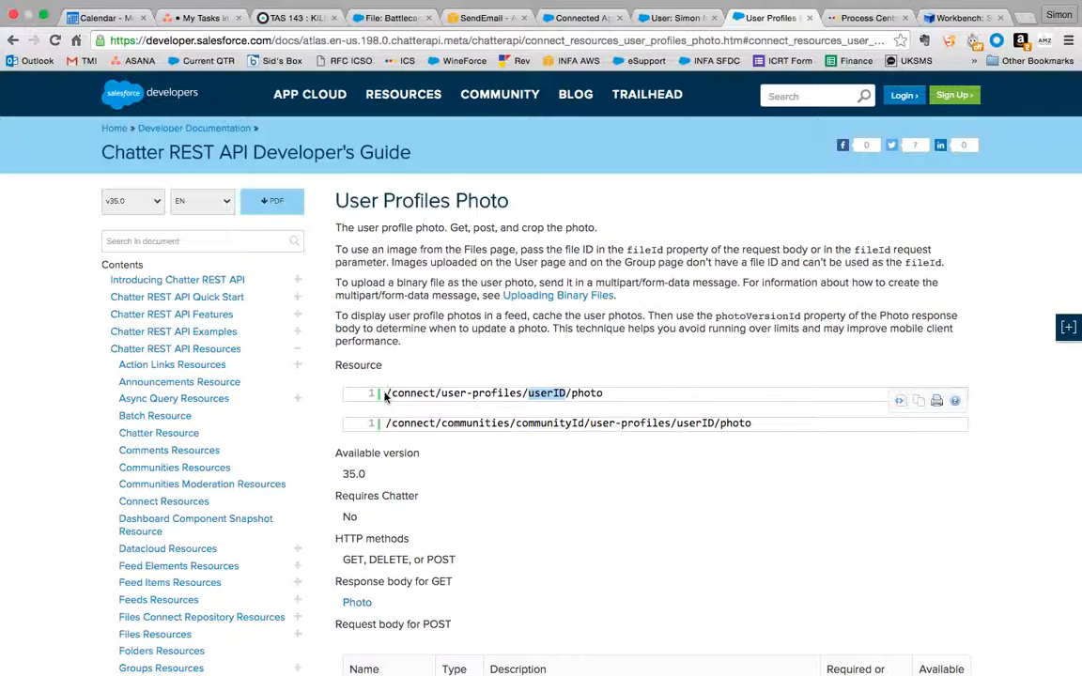
Step: Highlight the full /connect/user-profiles/userID/photo resource, and switch back to the service connector to check the ChatterGetPhoto binding's HTTP headers
{"action": "left_click_drag", "start_coordinate": [387, 394], "coordinate": [684, 399]}
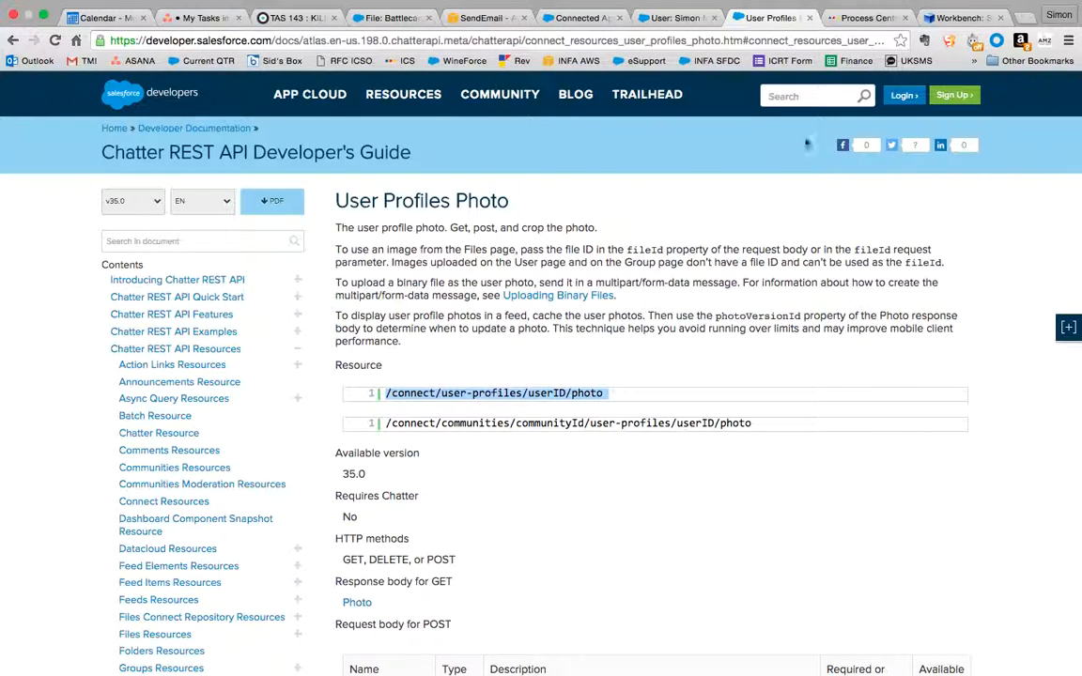
{"action": "left_click", "coordinate": [859, 19]}
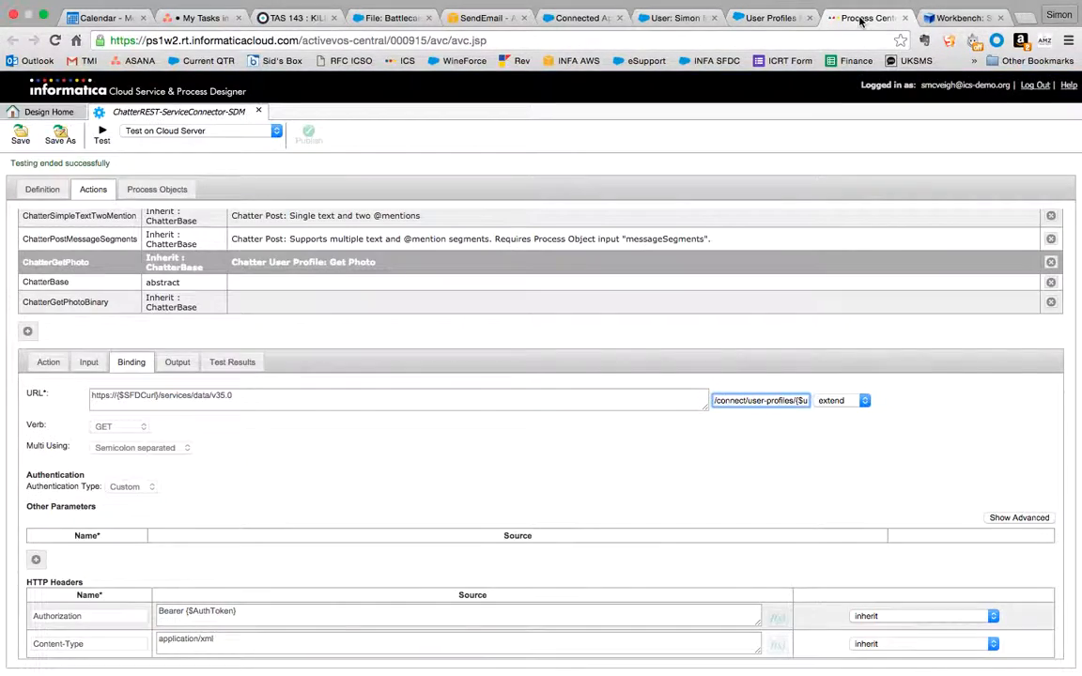
{"action": "scroll", "coordinate": [344, 480], "scroll_direction": "down", "scroll_amount": 2}
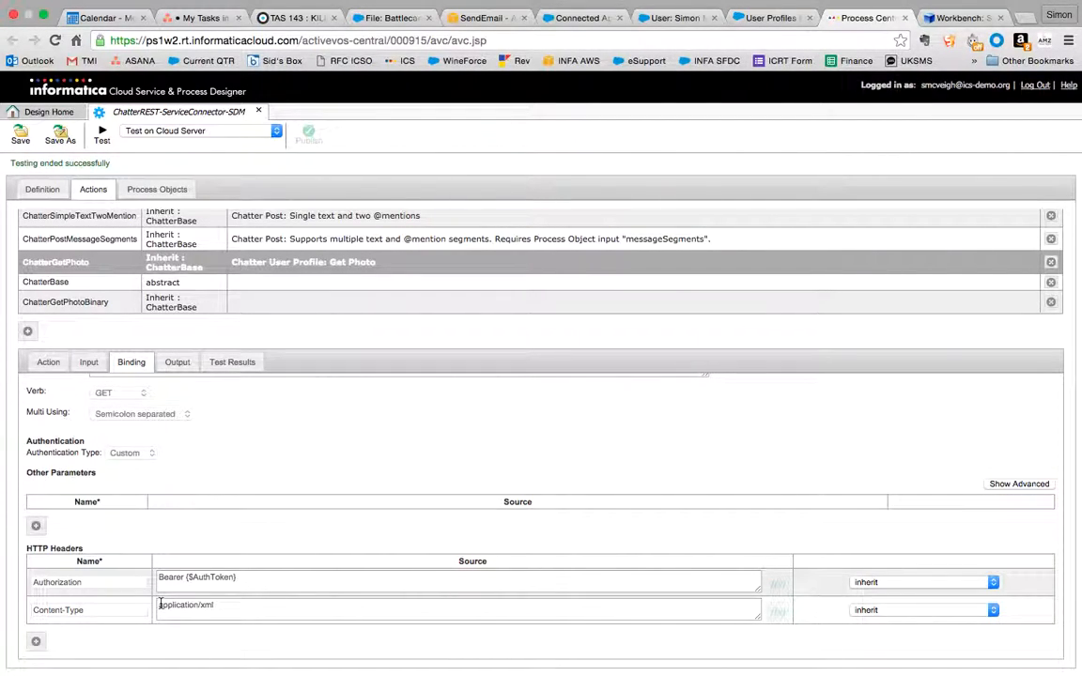
{"action": "scroll", "coordinate": [191, 428], "scroll_direction": "up", "scroll_amount": 2}
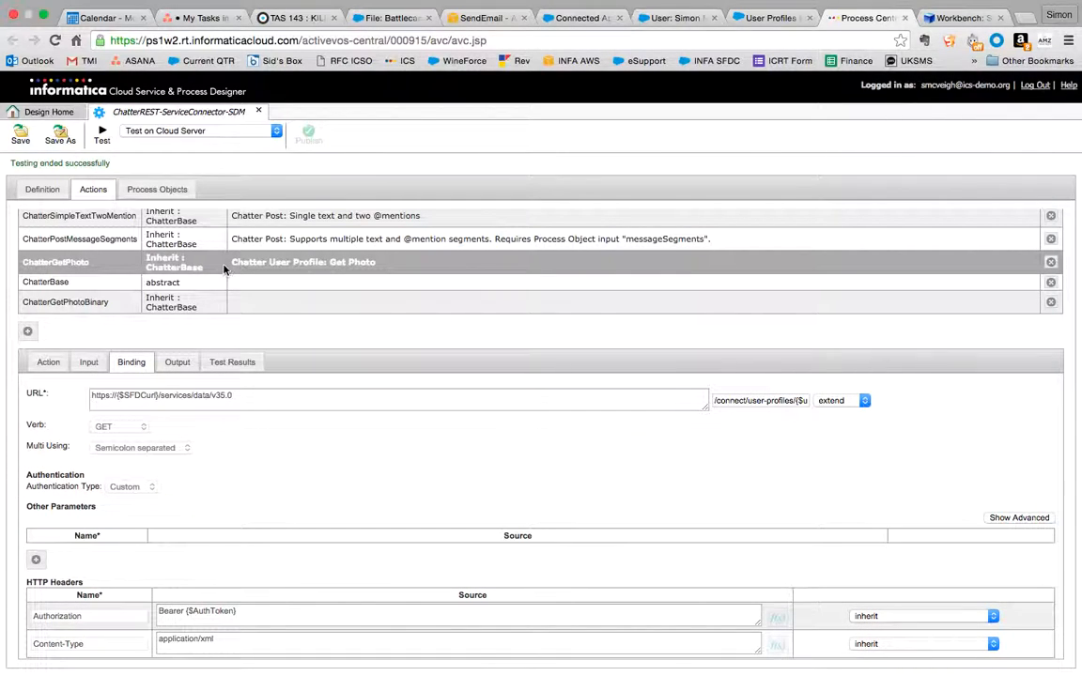
Step: Test the ChatterAuthentication action on the cloud server and copy the returned access_token value
{"action": "scroll", "coordinate": [223, 272], "scroll_direction": "up", "scroll_amount": 5}
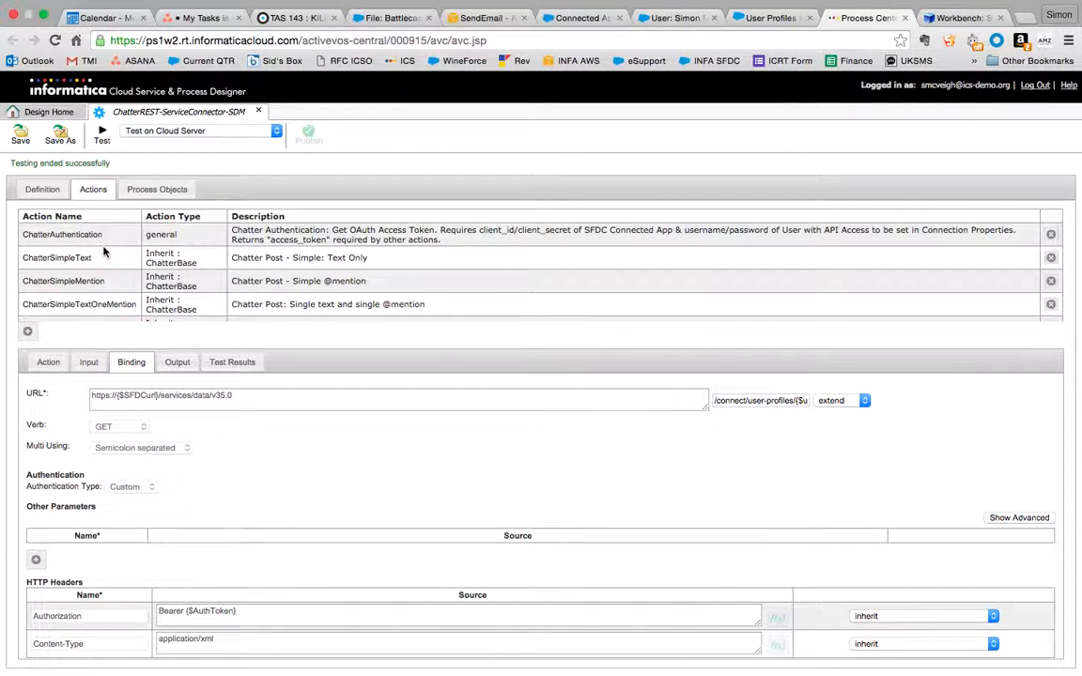
{"action": "left_click", "coordinate": [135, 241]}
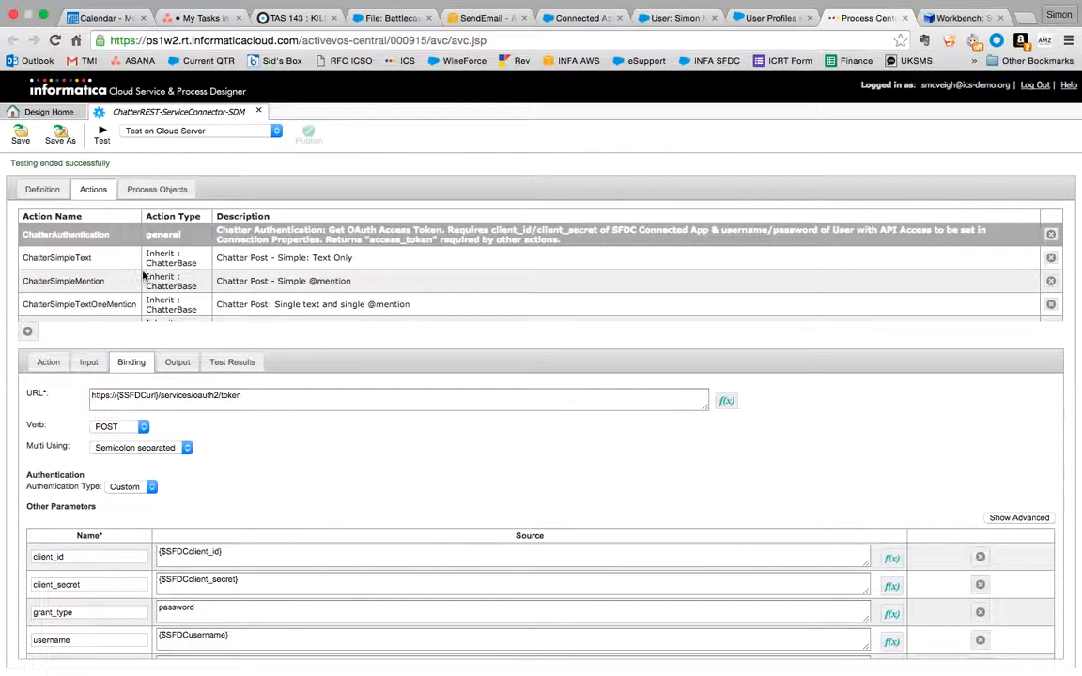
{"action": "left_click", "coordinate": [105, 139]}
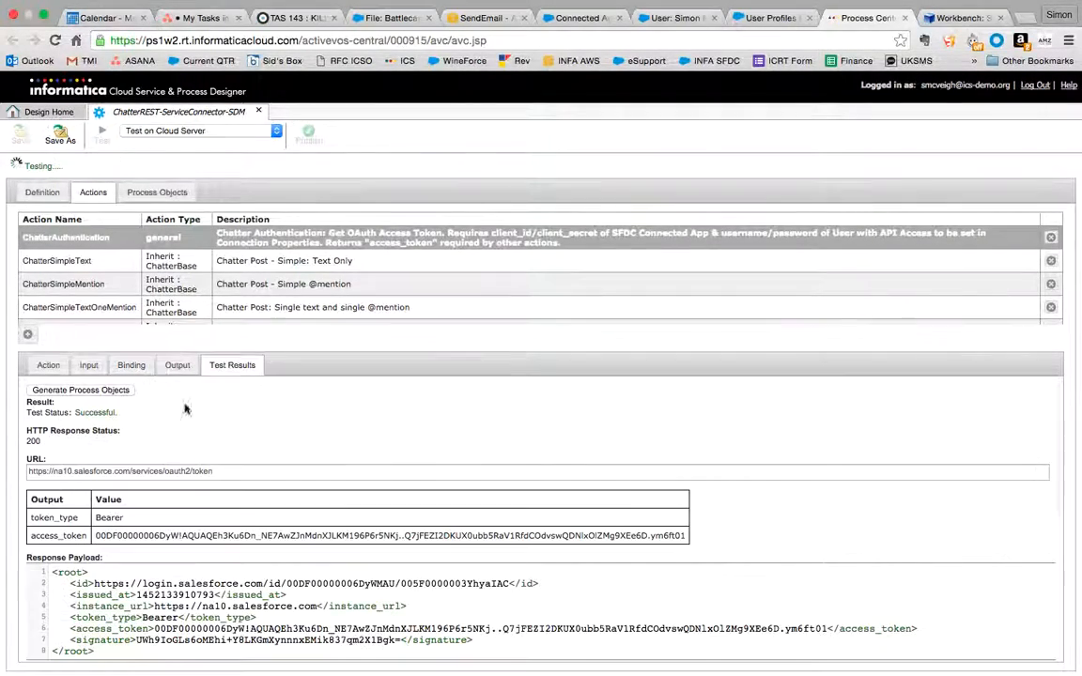
{"action": "left_click_drag", "start_coordinate": [96, 536], "coordinate": [684, 534]}
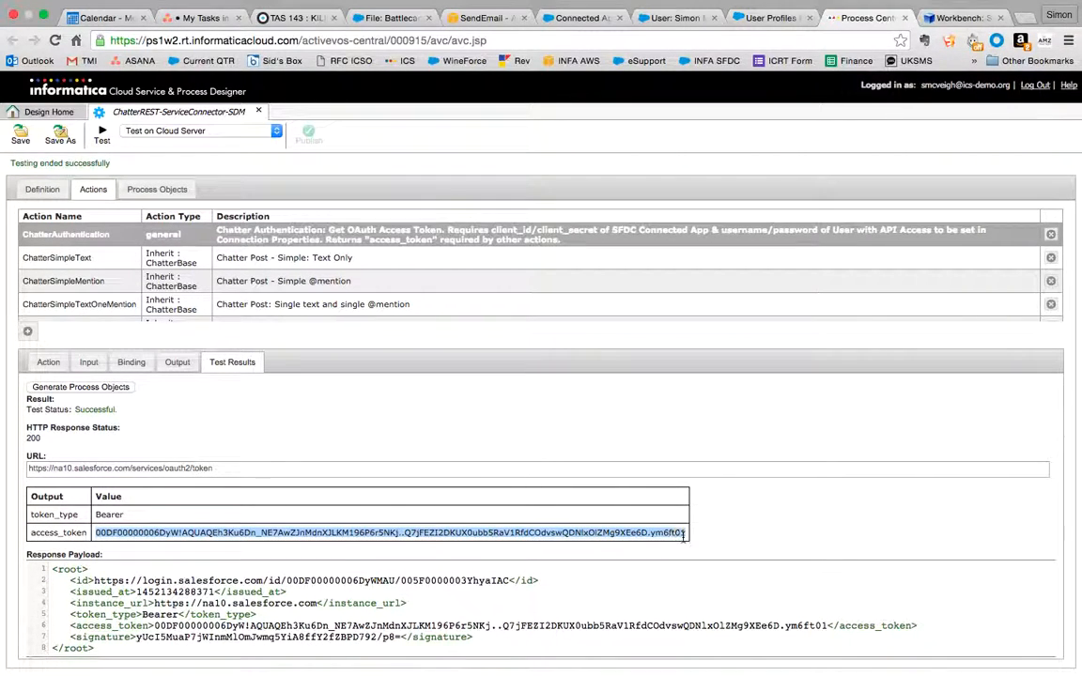
Step: Paste the copied access token as the test value of ChatterBase's AuthToken input and save the connector
{"action": "scroll", "coordinate": [122, 248], "scroll_direction": "down", "scroll_amount": 5}
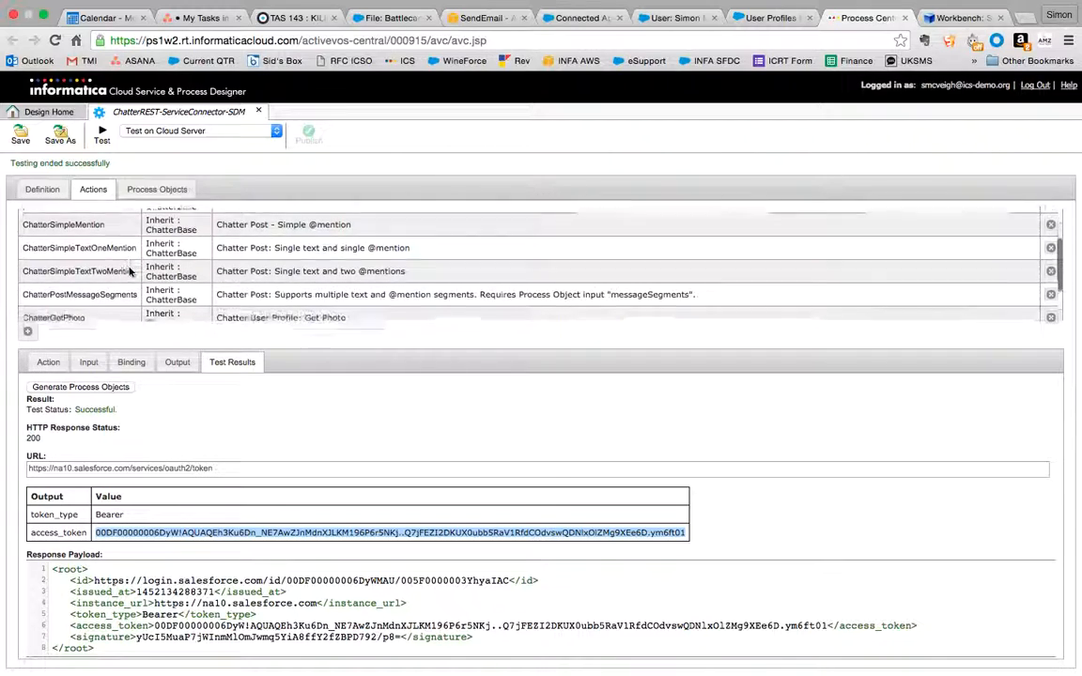
{"action": "left_click", "coordinate": [112, 282]}
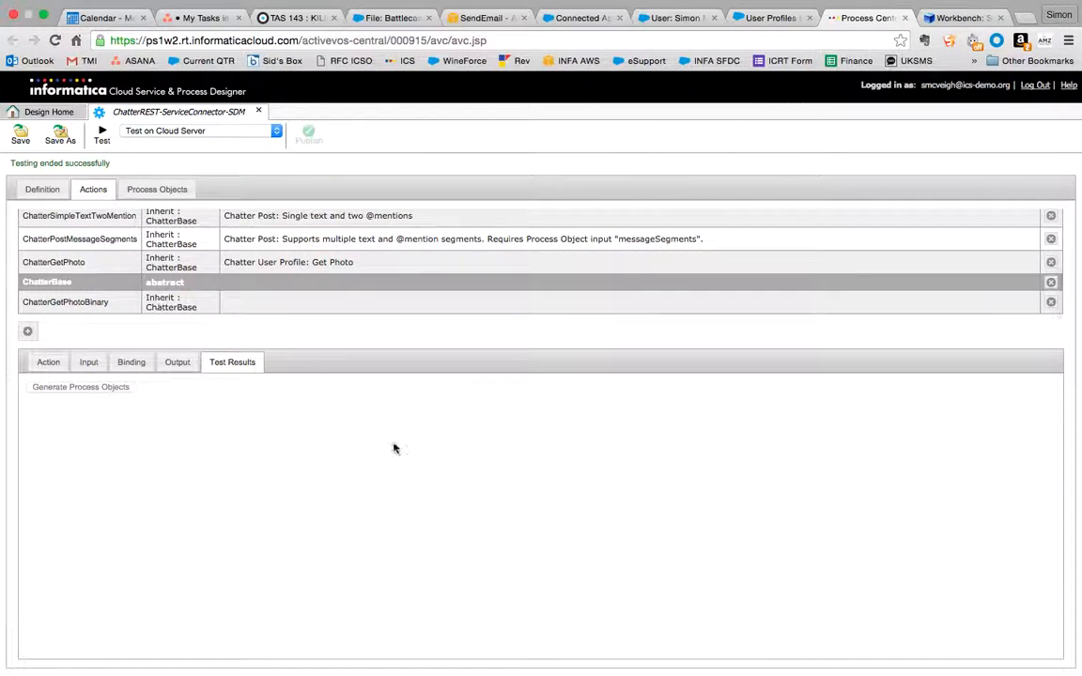
{"action": "left_click", "coordinate": [88, 361]}
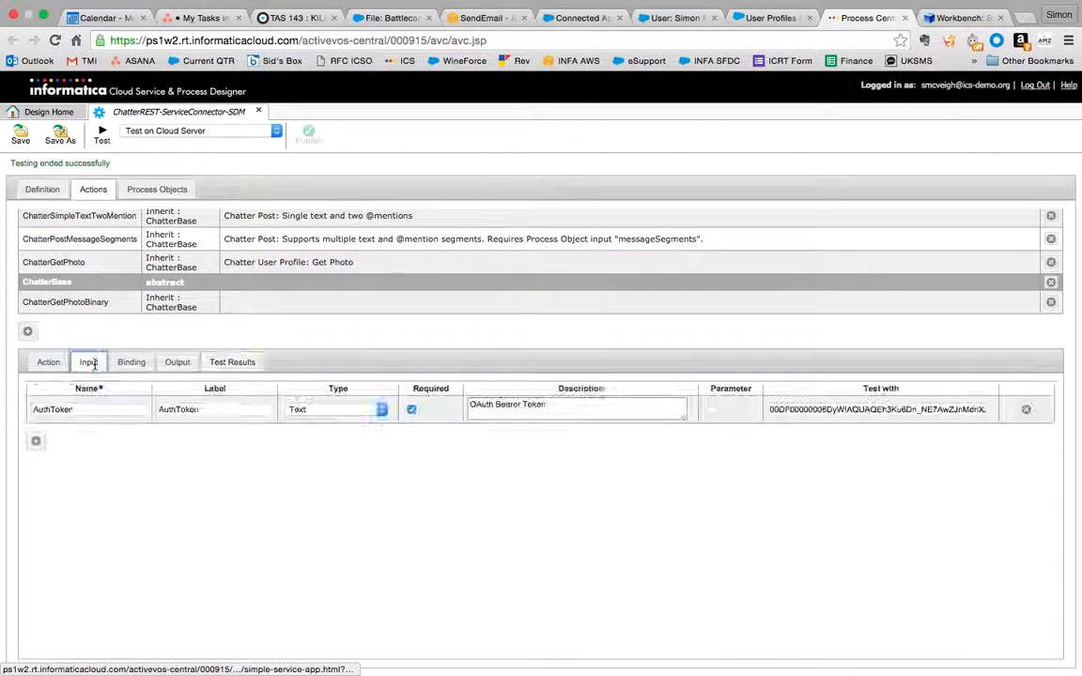
{"action": "left_click", "coordinate": [824, 408]}
{"action": "key", "text": "BackSpace"}
{"action": "key", "text": "super+v"}
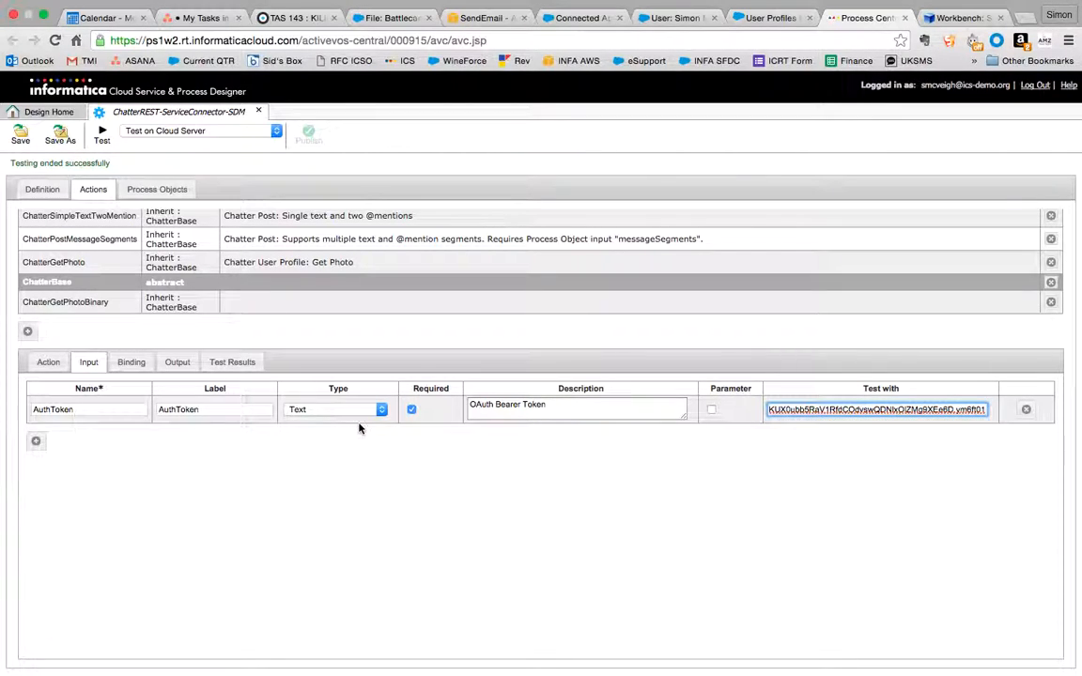
{"action": "left_click", "coordinate": [20, 133]}
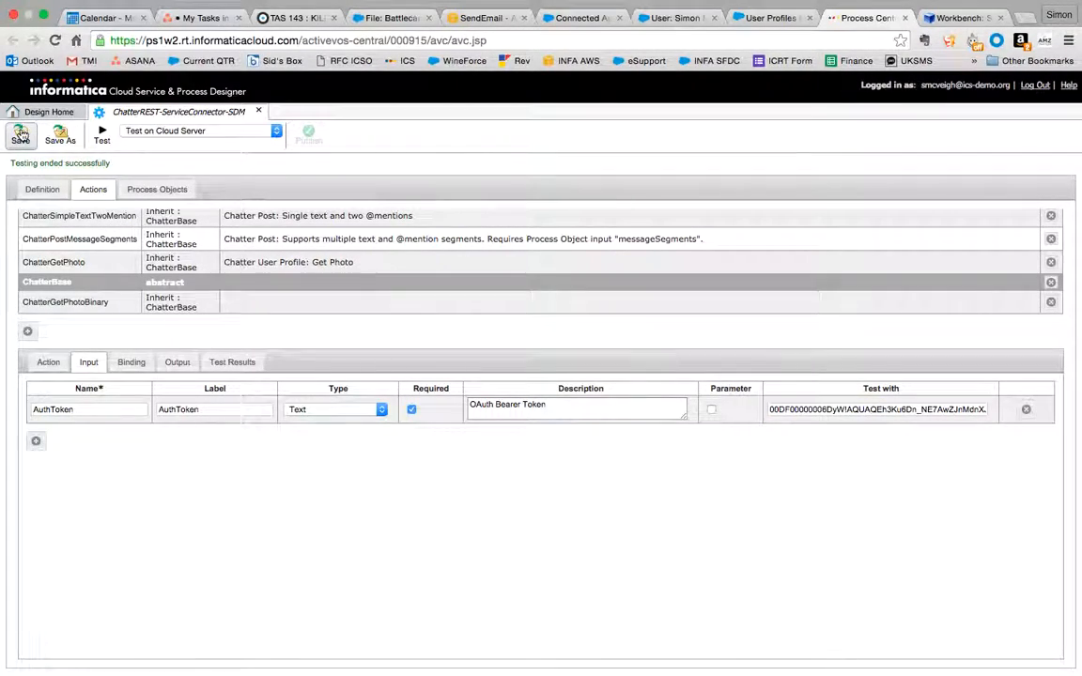
Step: Check the ChatterGetPhoto action's inputs and binding, and run its test on the cloud server
{"action": "left_click", "coordinate": [133, 267]}
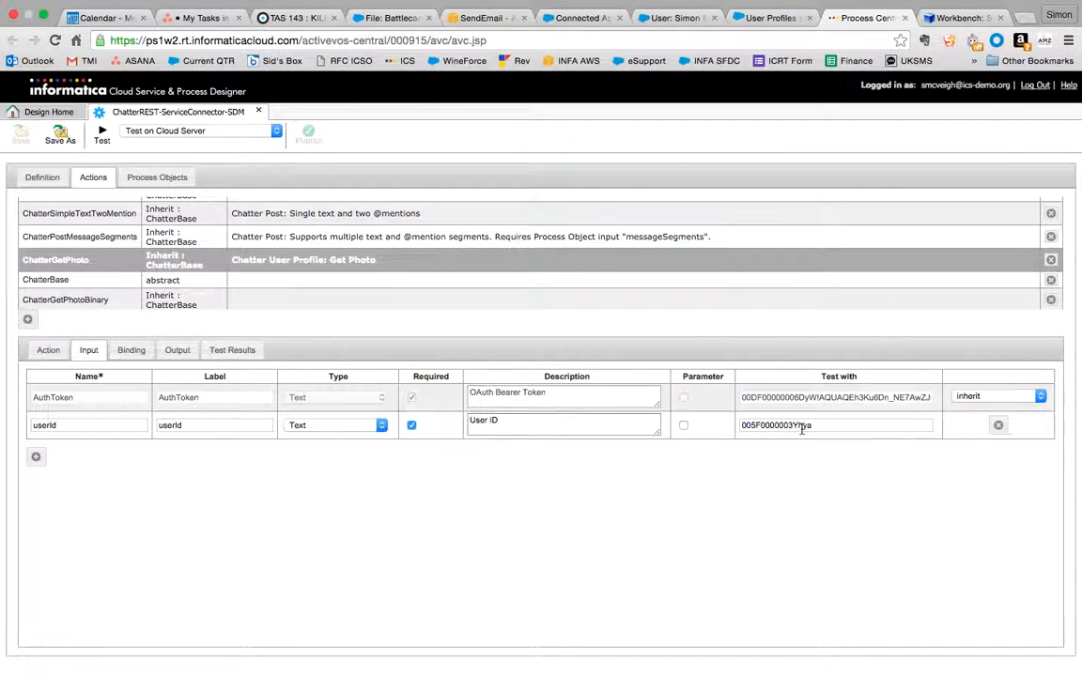
{"action": "left_click", "coordinate": [131, 350]}
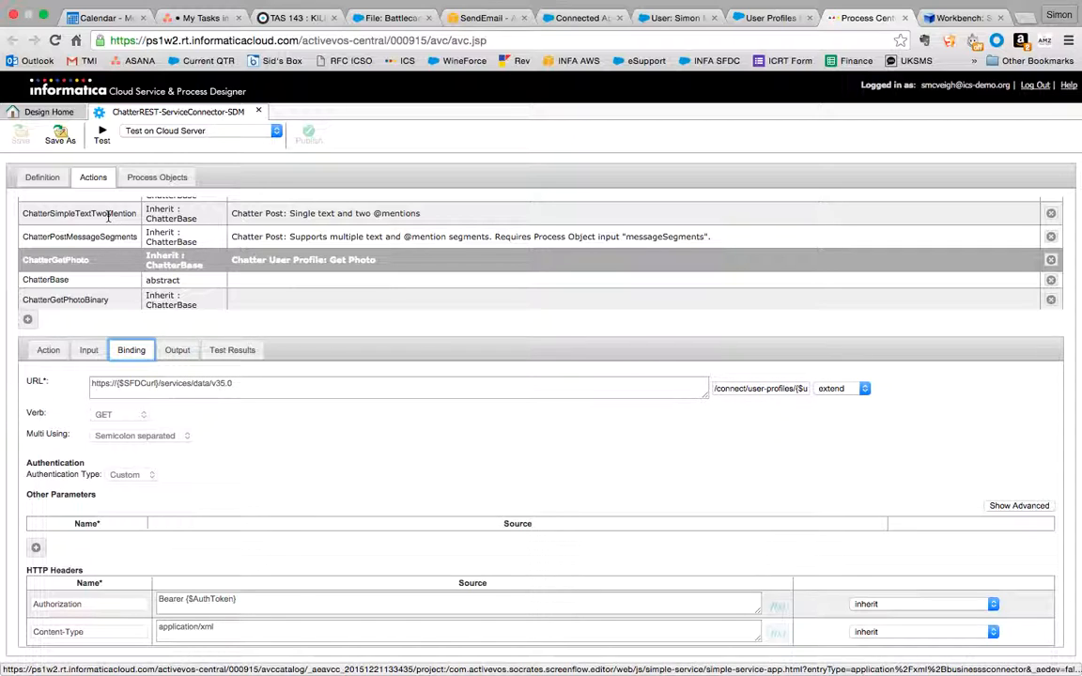
{"action": "left_click", "coordinate": [103, 138]}
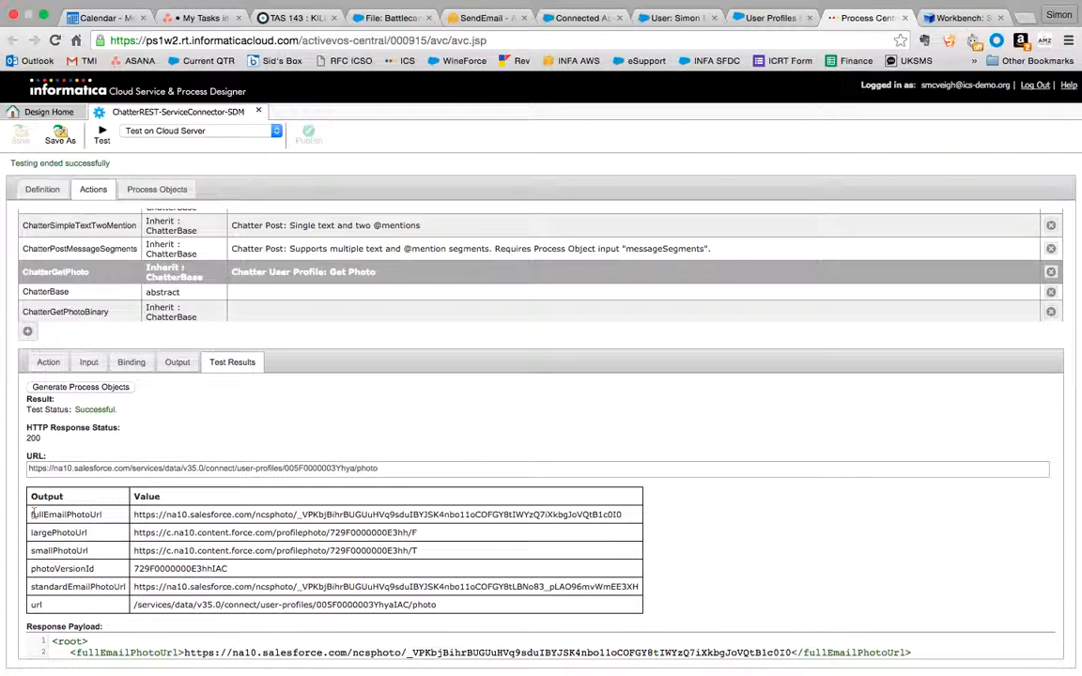
Step: Examine ChatterGetPhoto's output fields, highlighting fullEmailPhotoUrl, largePhotoUrl, smallPhotoUrl and photoVersionId
{"action": "left_click", "coordinate": [178, 365]}
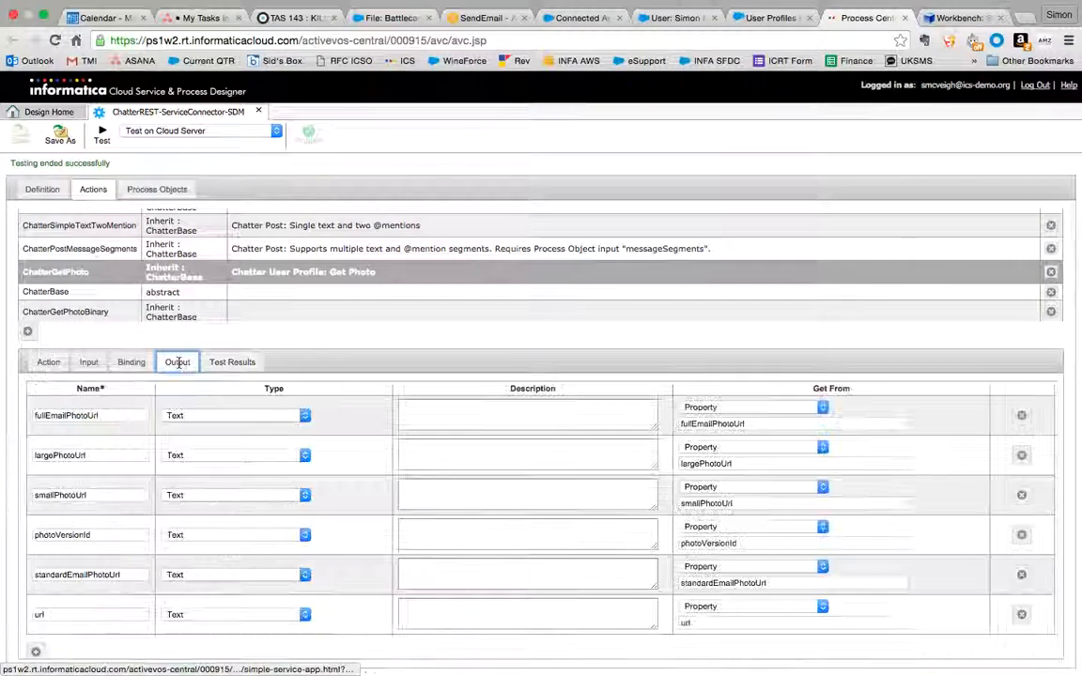
{"action": "double_click", "coordinate": [73, 416]}
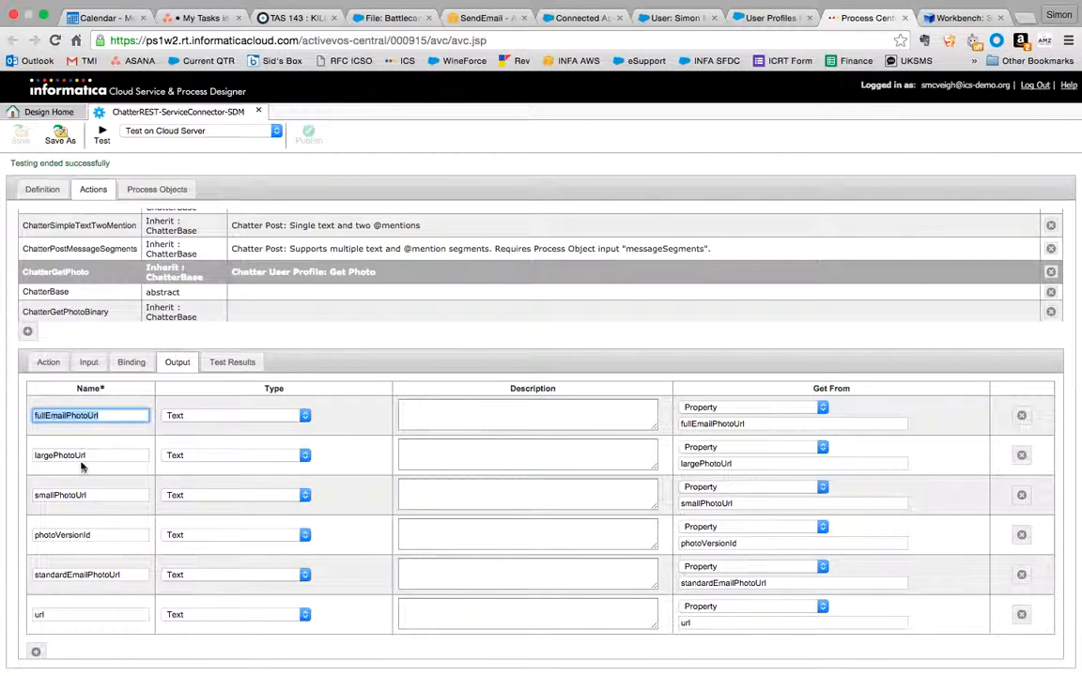
{"action": "double_click", "coordinate": [79, 458]}
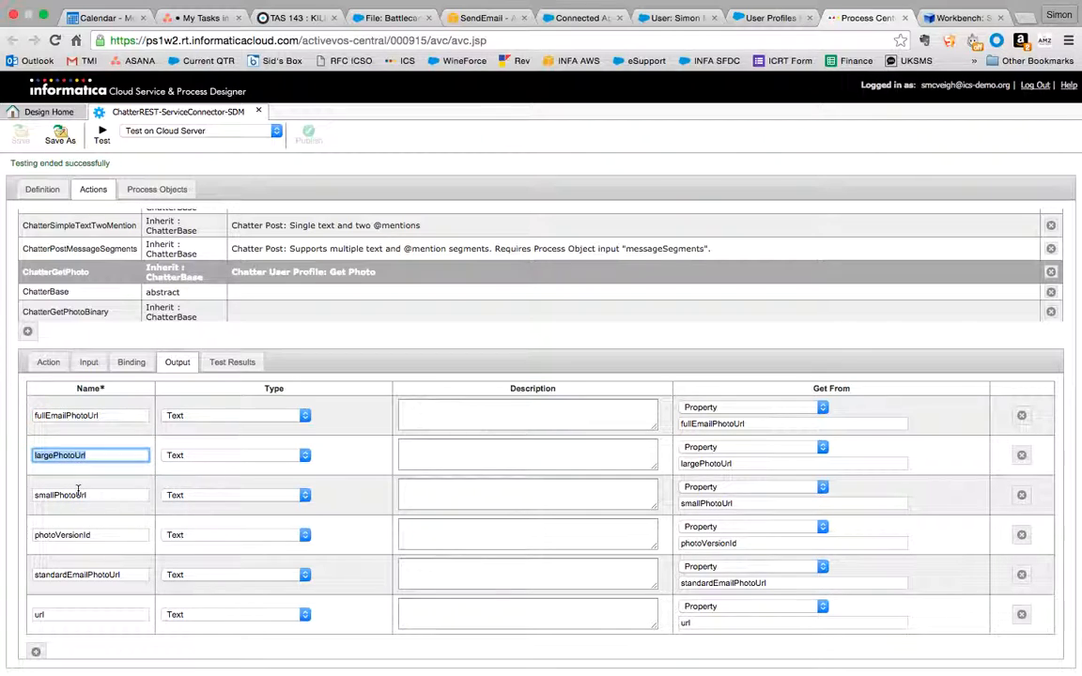
{"action": "double_click", "coordinate": [78, 492]}
{"action": "double_click", "coordinate": [78, 534]}
{"action": "left_click", "coordinate": [103, 539]}
{"action": "double_click", "coordinate": [75, 538]}
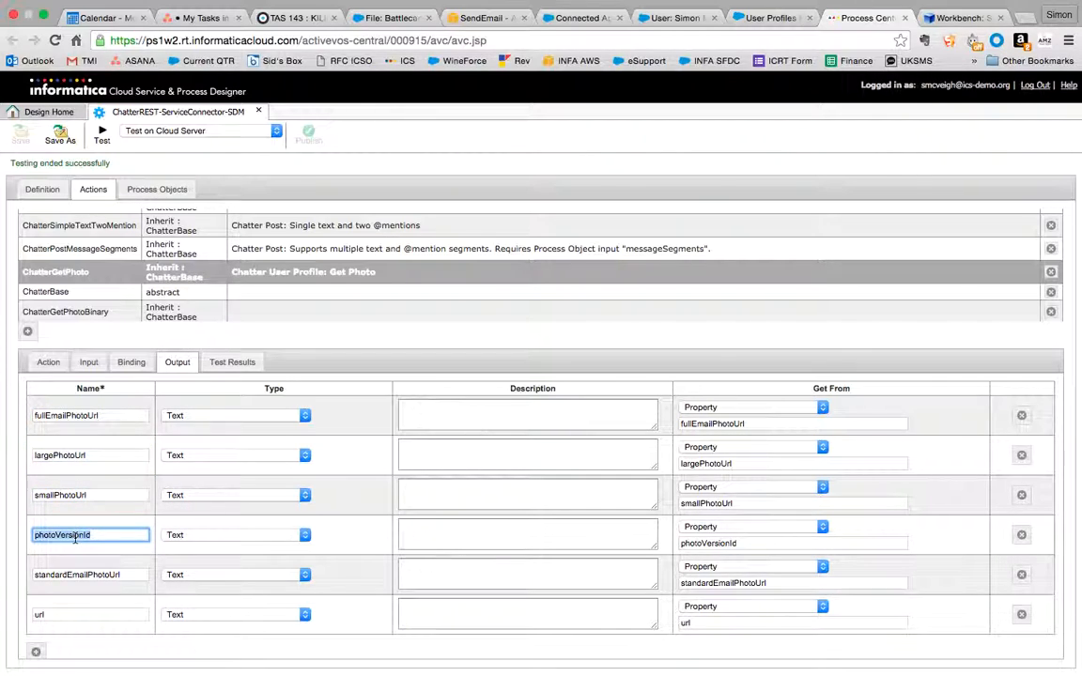
{"action": "left_click", "coordinate": [38, 539]}
{"action": "double_click", "coordinate": [95, 538]}
{"action": "left_click", "coordinate": [33, 535]}
{"action": "double_click", "coordinate": [100, 535]}
{"action": "left_click", "coordinate": [109, 536]}
Step: Copy the fullEmailPhotoUrl value from the ChatterGetPhoto test results
{"action": "left_click", "coordinate": [232, 362]}
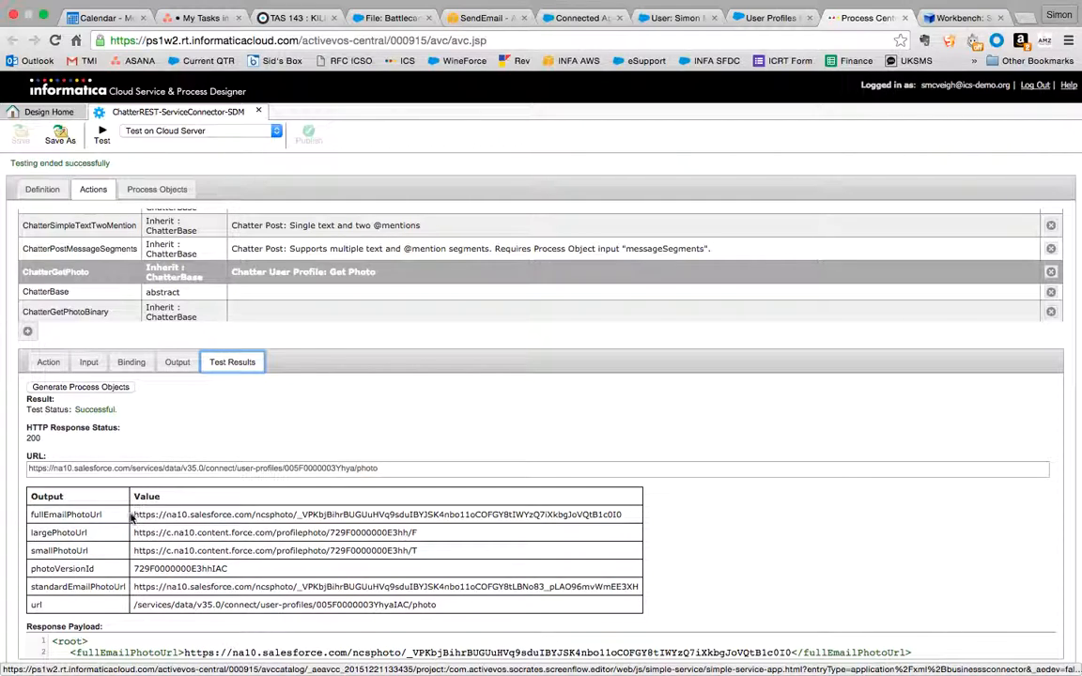
{"action": "left_click_drag", "start_coordinate": [134, 514], "coordinate": [634, 514]}
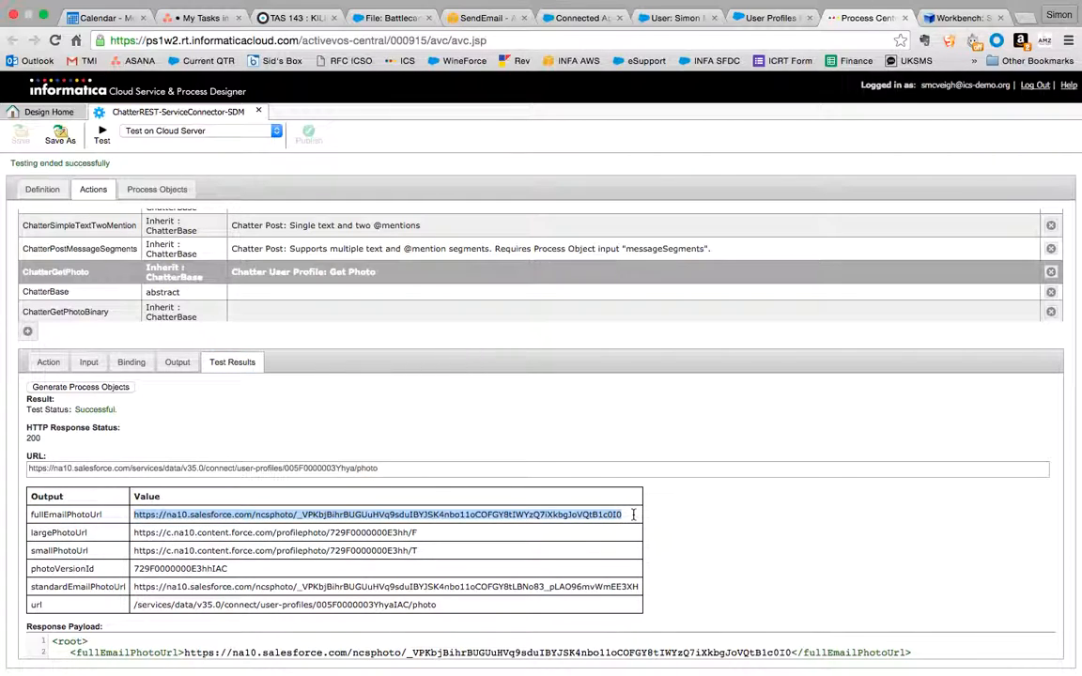
{"action": "left_click", "coordinate": [413, 412]}
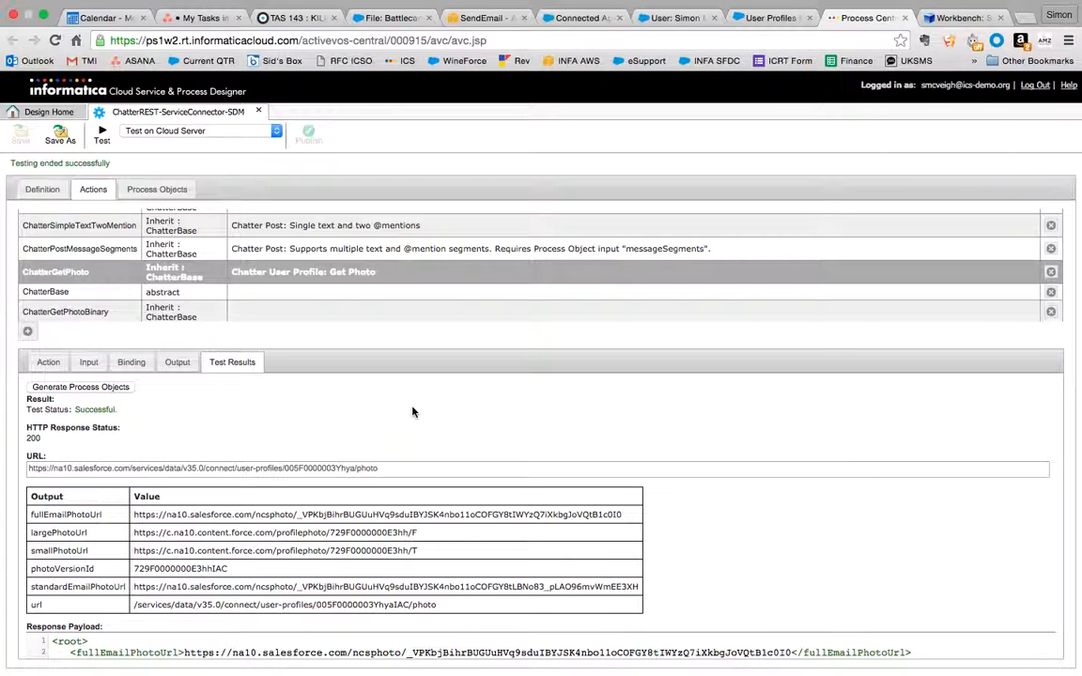
{"action": "scroll", "coordinate": [291, 278], "scroll_direction": "up", "scroll_amount": 5}
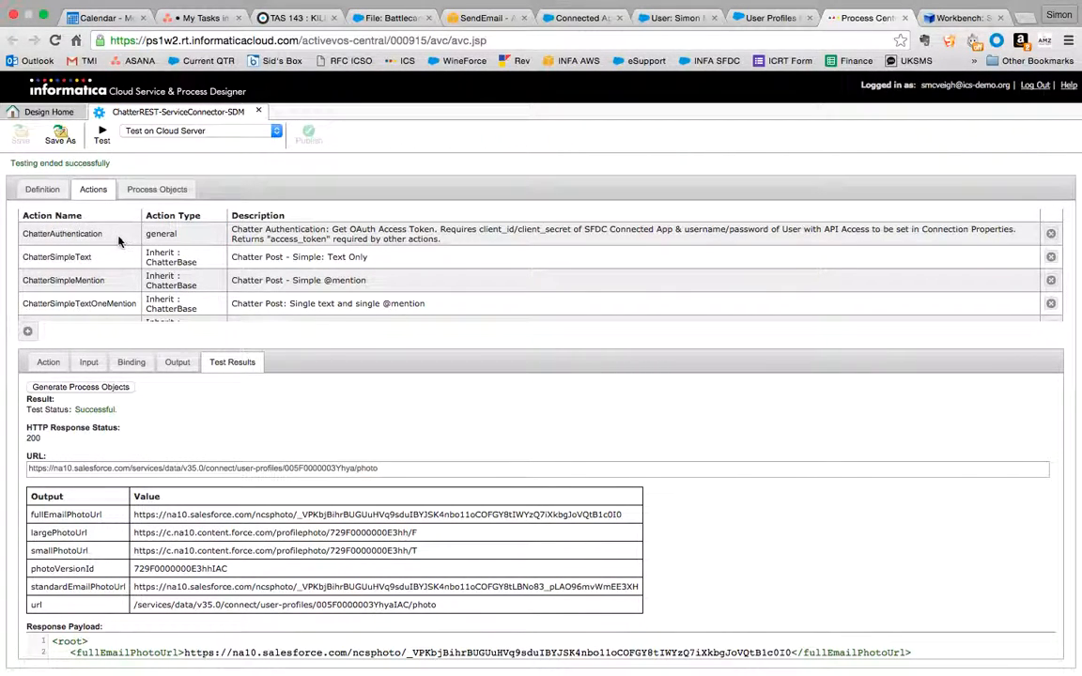
{"action": "scroll", "coordinate": [118, 242], "scroll_direction": "down", "scroll_amount": 5}
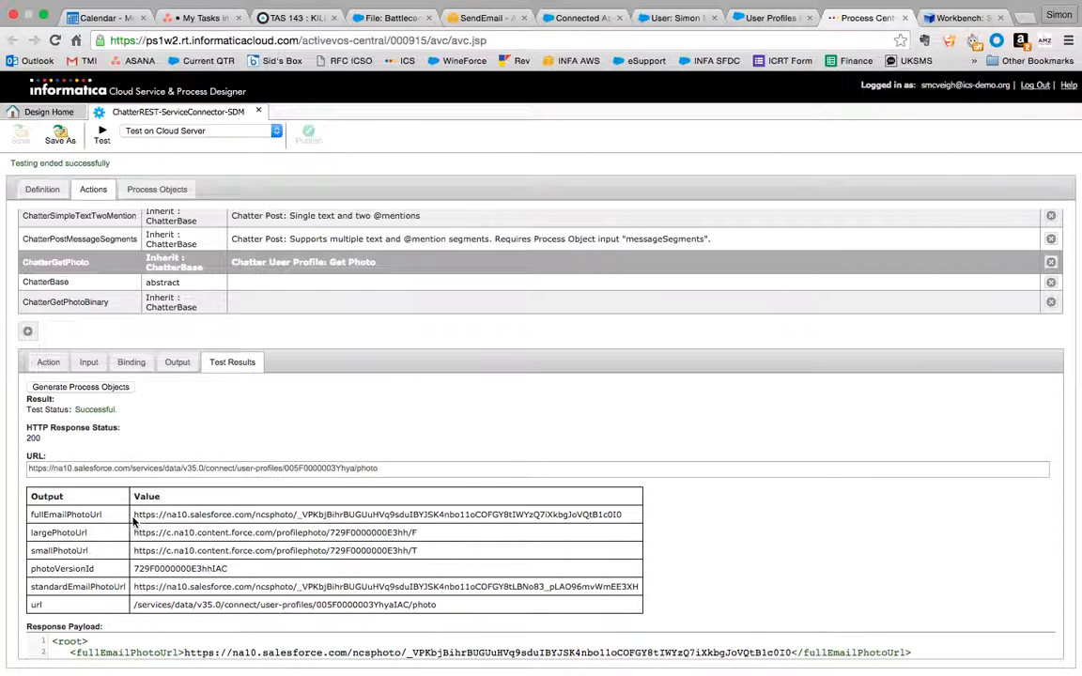
{"action": "left_click_drag", "start_coordinate": [134, 515], "coordinate": [622, 514]}
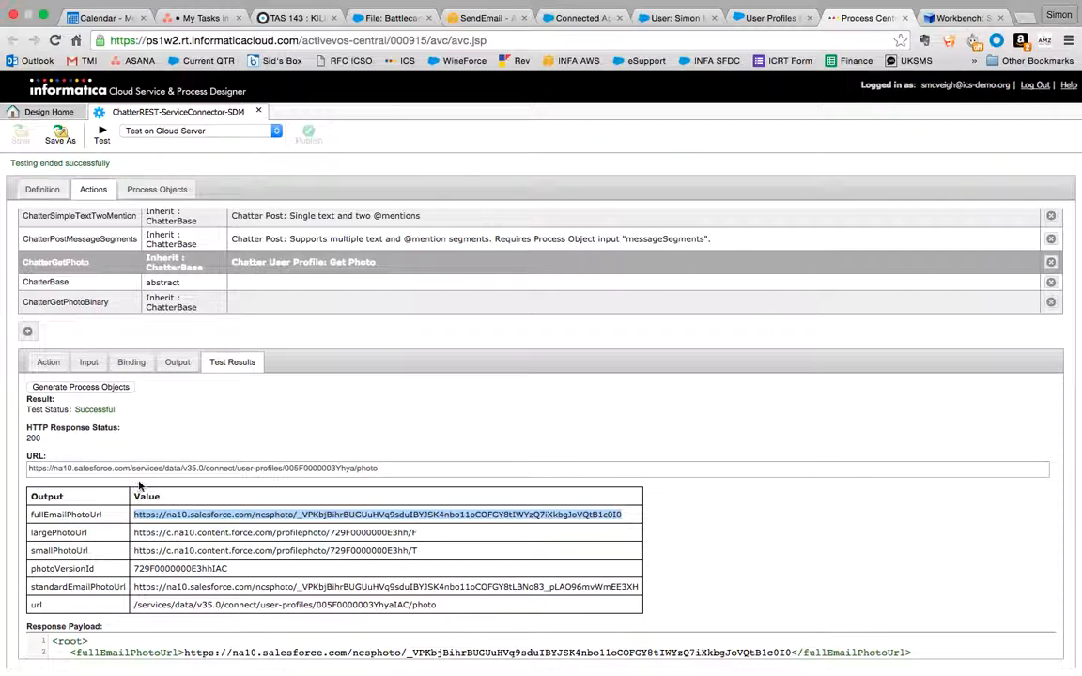
Step: Paste the copied photo URL as the test value of ChatterGetPhotoBinary's getUrl input and save the connector
{"action": "left_click", "coordinate": [116, 310]}
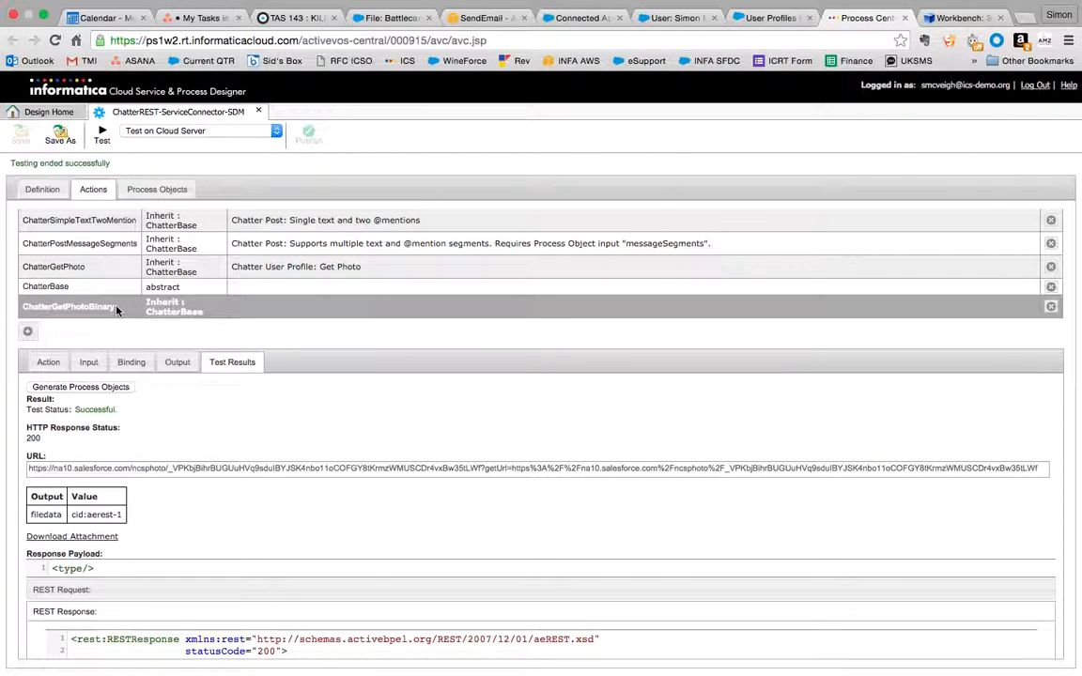
{"action": "left_click", "coordinate": [88, 362]}
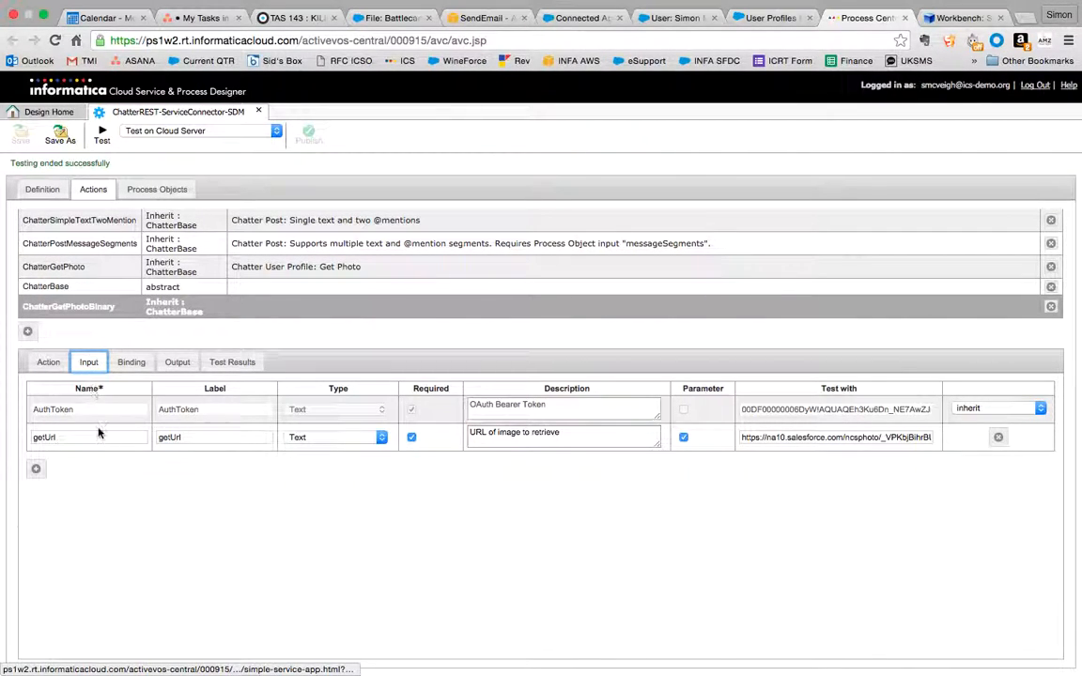
{"action": "triple_click", "coordinate": [816, 437]}
{"action": "key", "text": "super+v"}
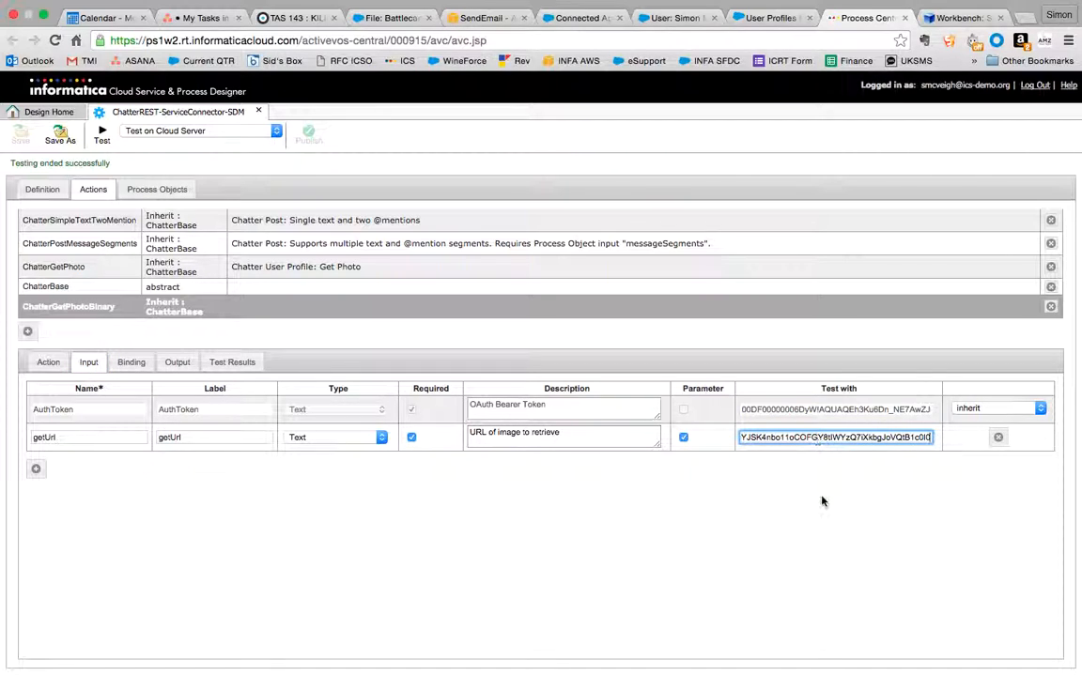
{"action": "left_click", "coordinate": [399, 446]}
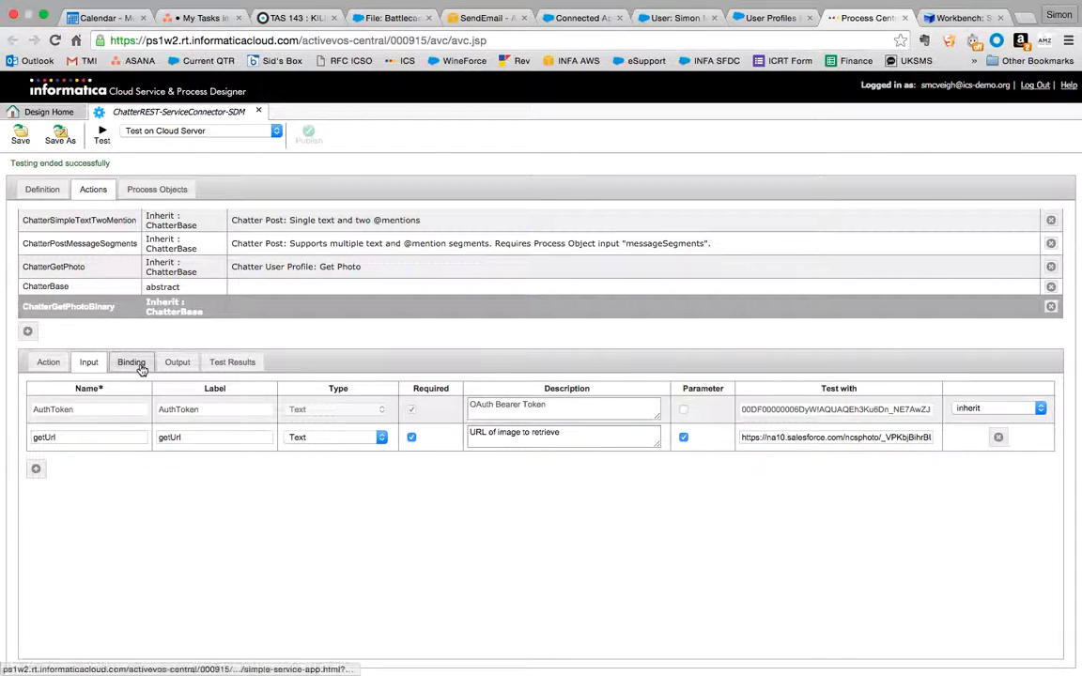
{"action": "left_click", "coordinate": [20, 135]}
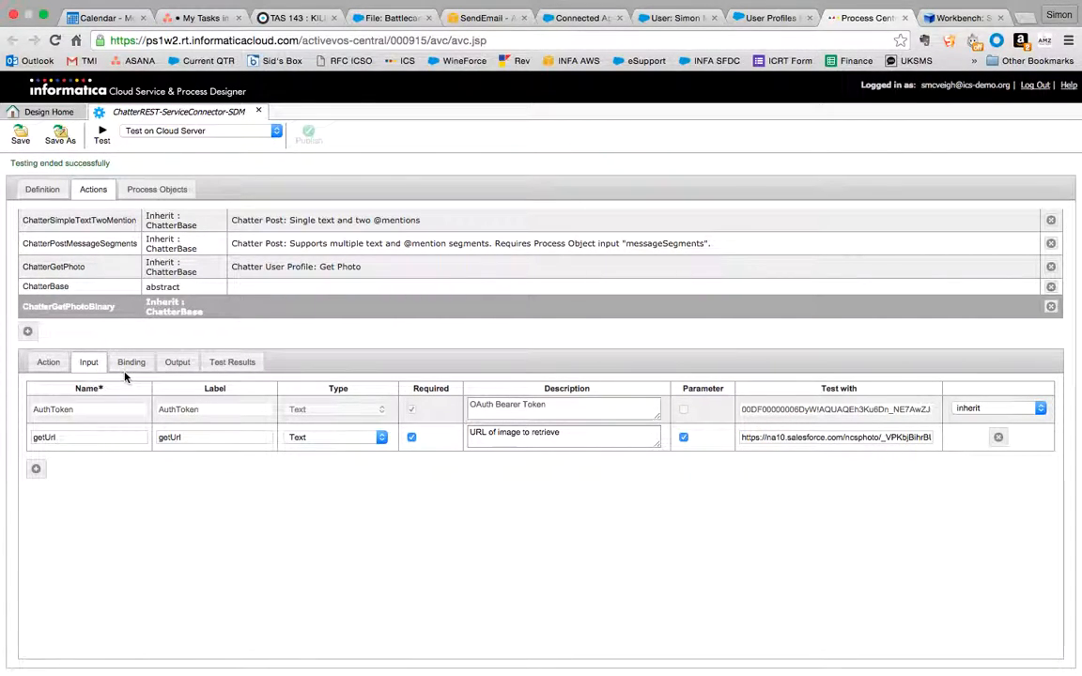
{"action": "left_click", "coordinate": [20, 138]}
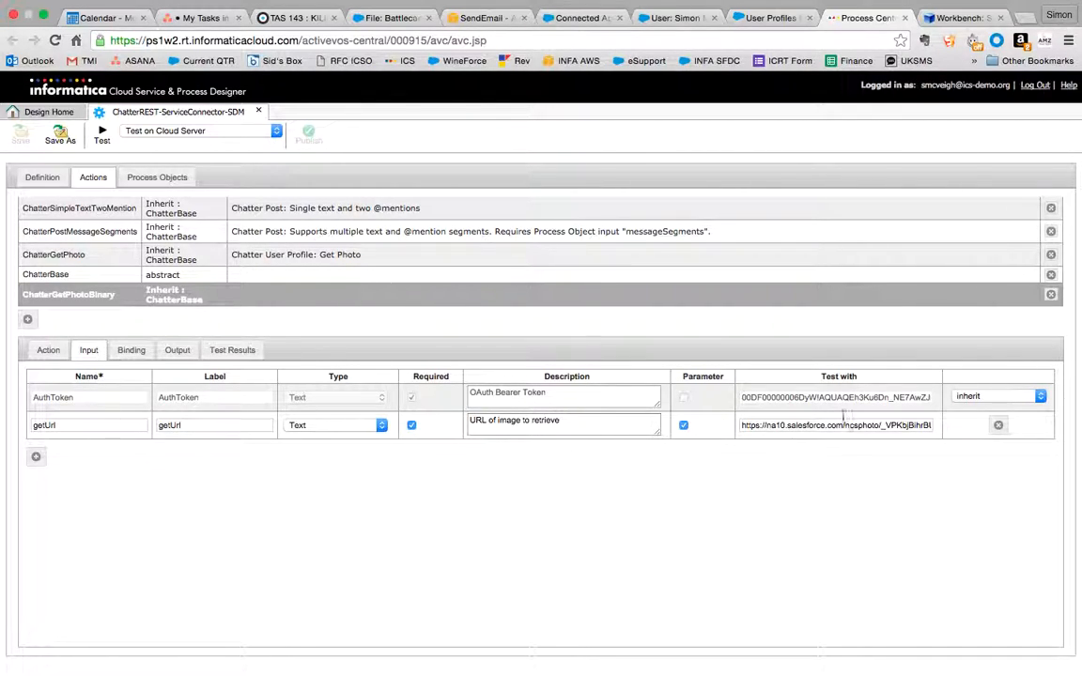
Step: Examine ChatterGetPhotoBinary's binding, including the {$getUrl} URL, its overwrite option and the HTTP headers
{"action": "left_click", "coordinate": [122, 353]}
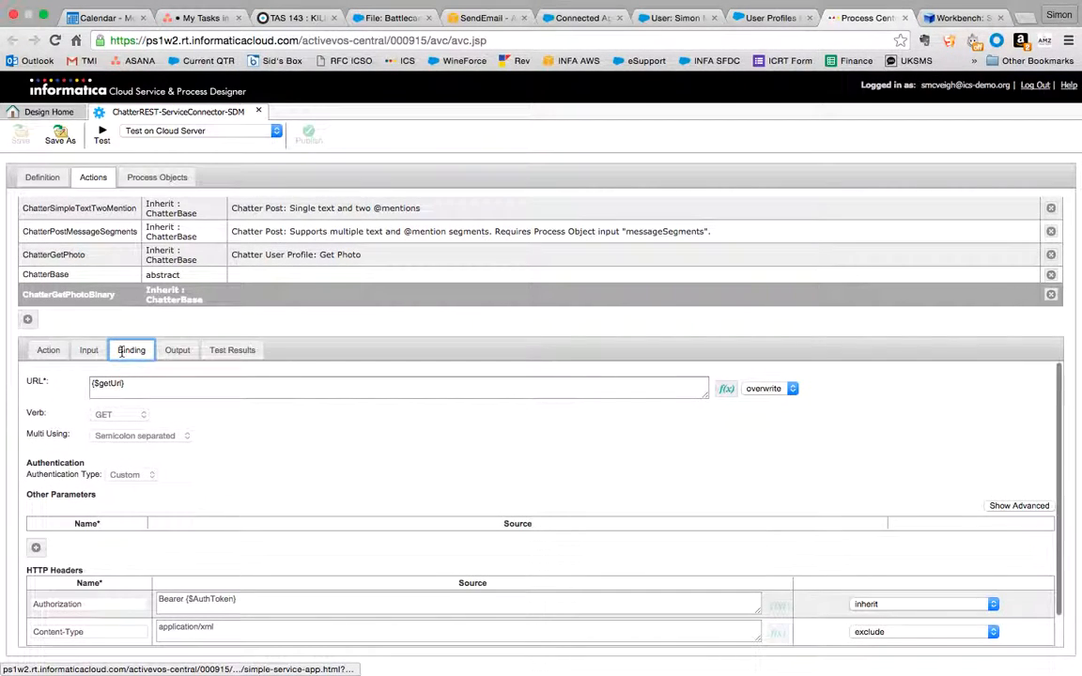
{"action": "left_click_drag", "start_coordinate": [140, 386], "coordinate": [86, 387]}
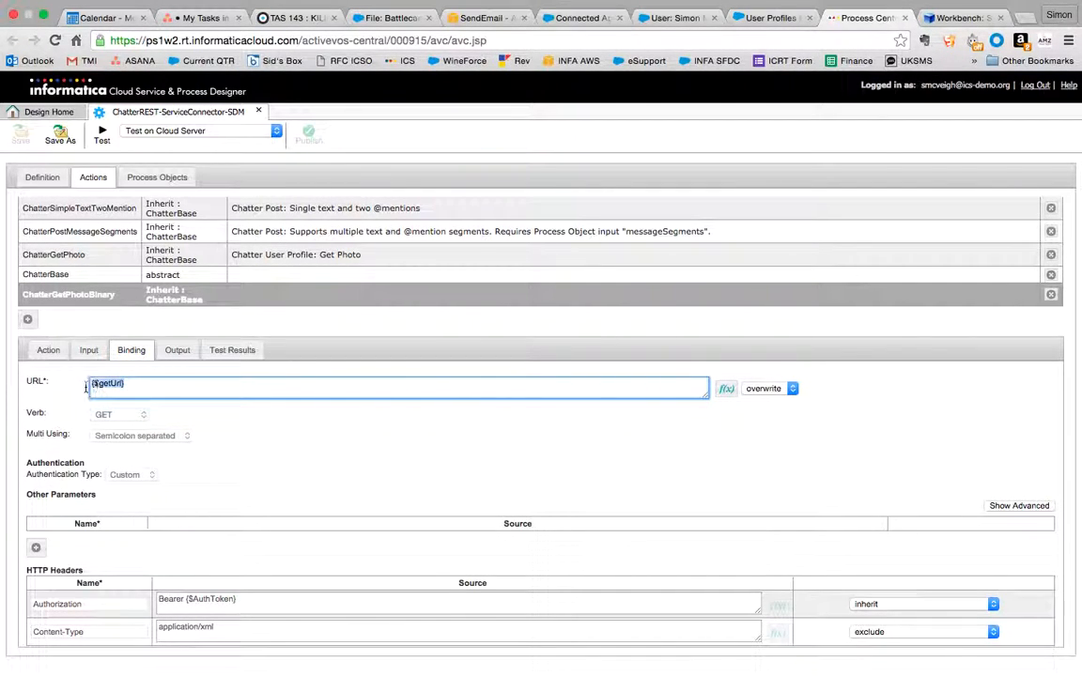
{"action": "left_click", "coordinate": [196, 396]}
{"action": "left_click", "coordinate": [772, 389]}
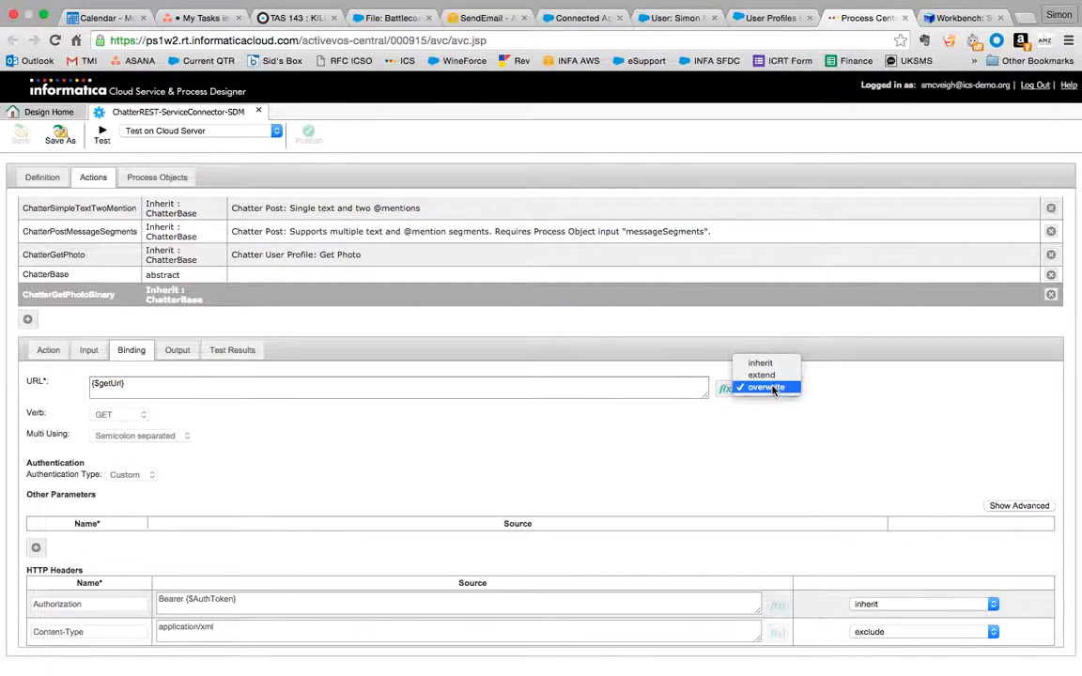
{"action": "left_click", "coordinate": [772, 388]}
{"action": "left_click", "coordinate": [382, 383]}
{"action": "scroll", "coordinate": [321, 478], "scroll_direction": "down", "scroll_amount": 1}
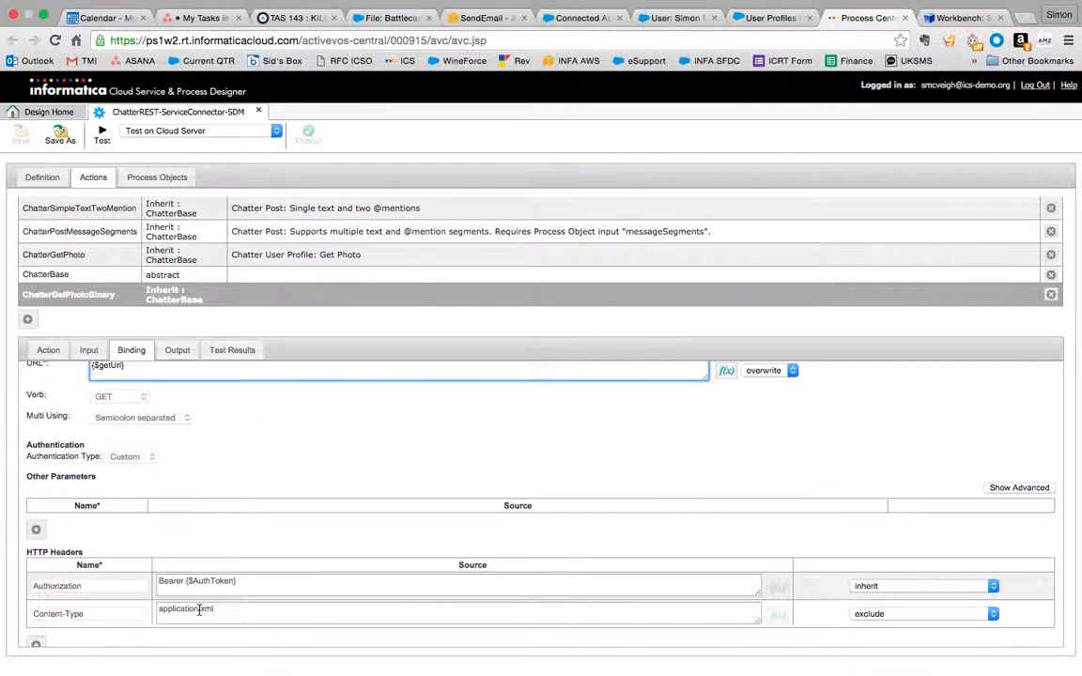
{"action": "scroll", "coordinate": [199, 610], "scroll_direction": "down", "scroll_amount": 1}
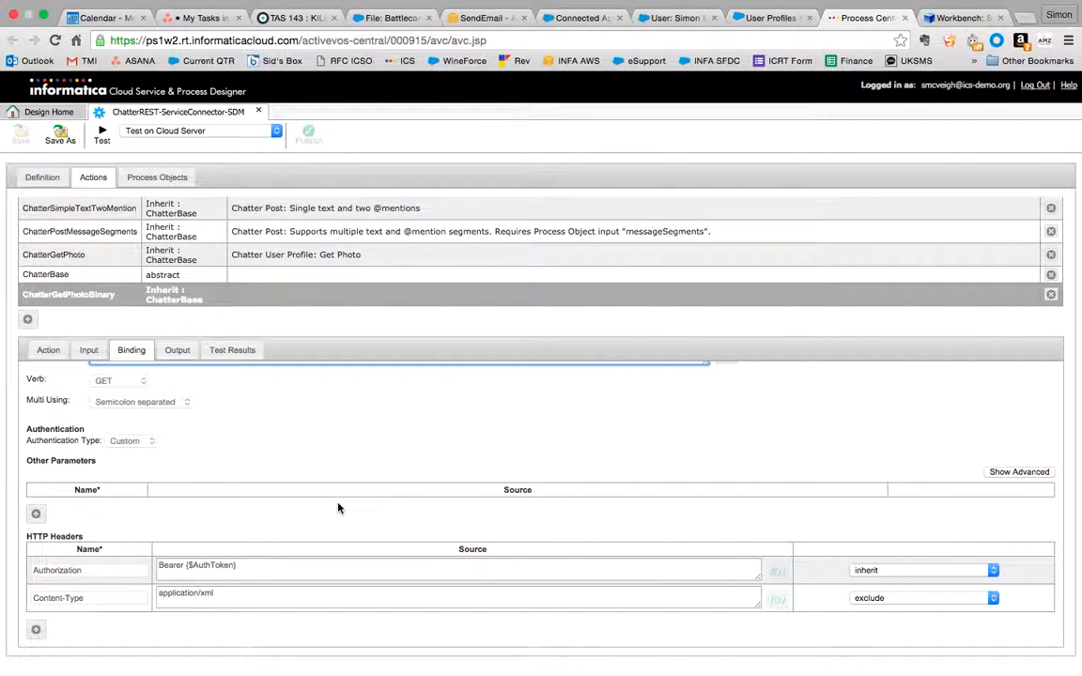
{"action": "scroll", "coordinate": [233, 435], "scroll_direction": "up", "scroll_amount": 2}
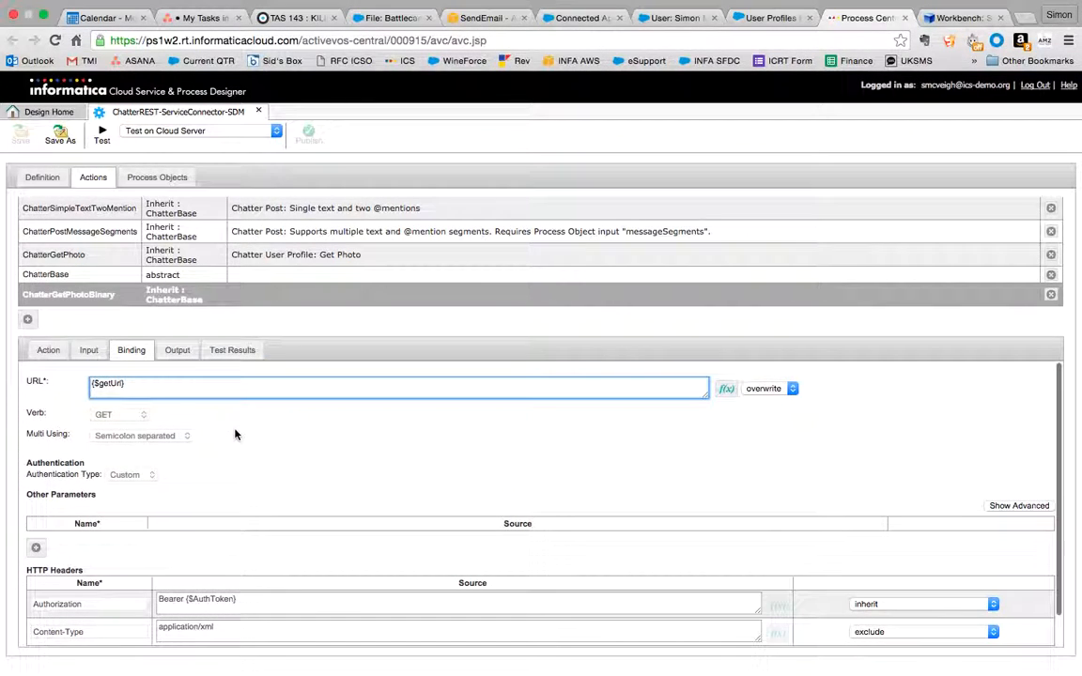
Step: Inspect ChatterGetPhotoBinary's filedata output field, checking the available options for its type and for where its value comes from
{"action": "left_click", "coordinate": [180, 353]}
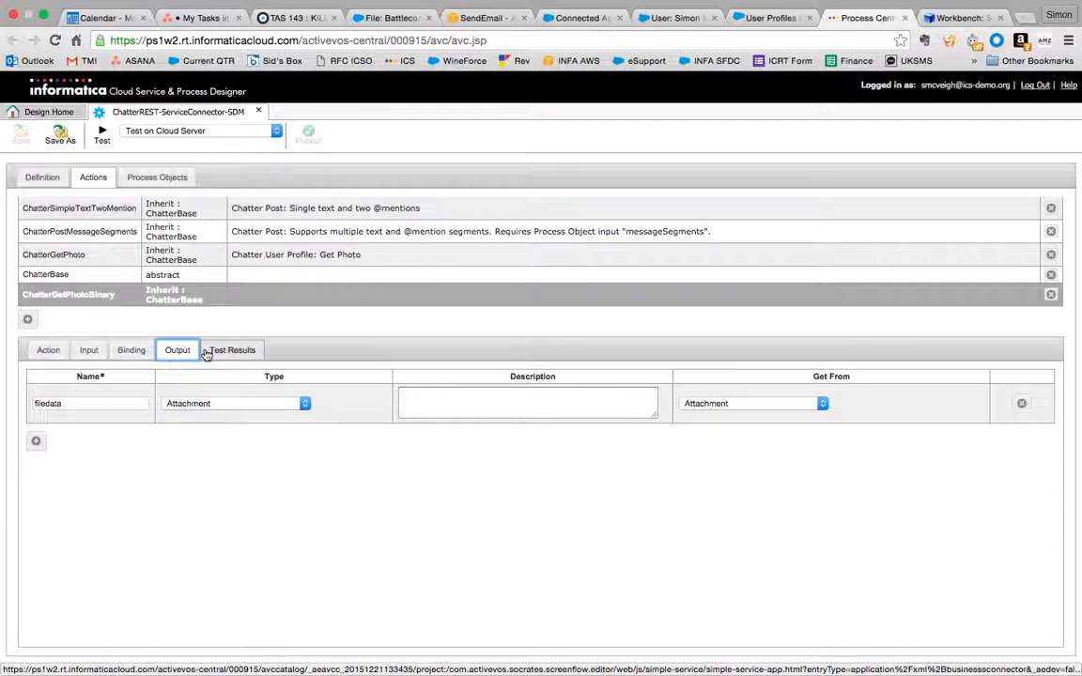
{"action": "left_click_drag", "start_coordinate": [66, 404], "coordinate": [36, 404]}
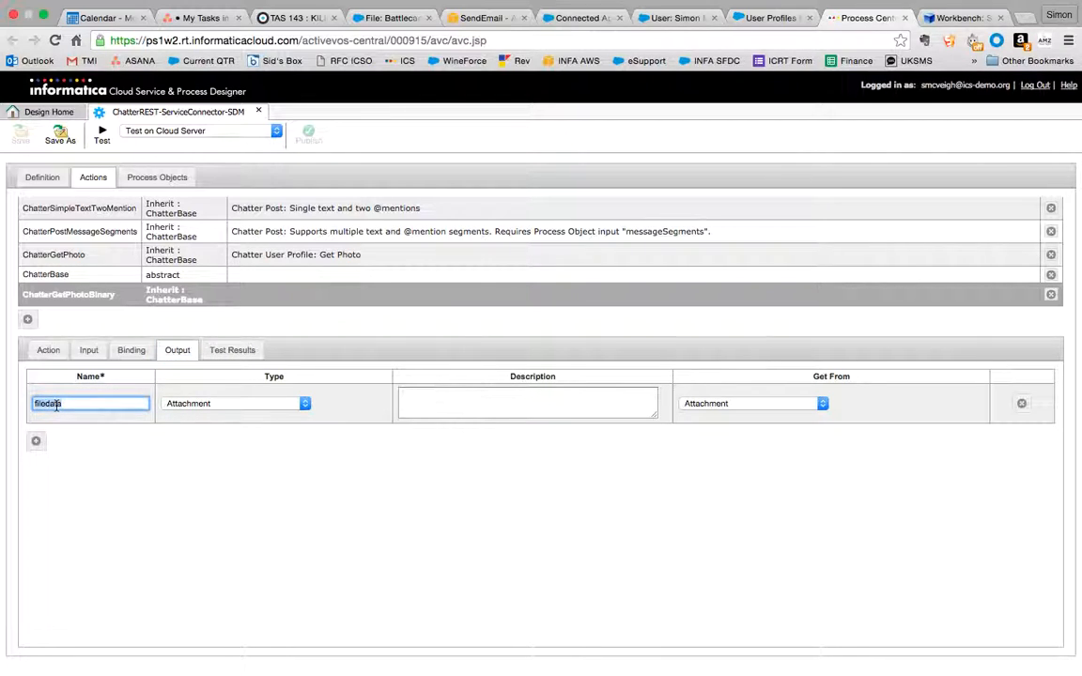
{"action": "left_click", "coordinate": [89, 403]}
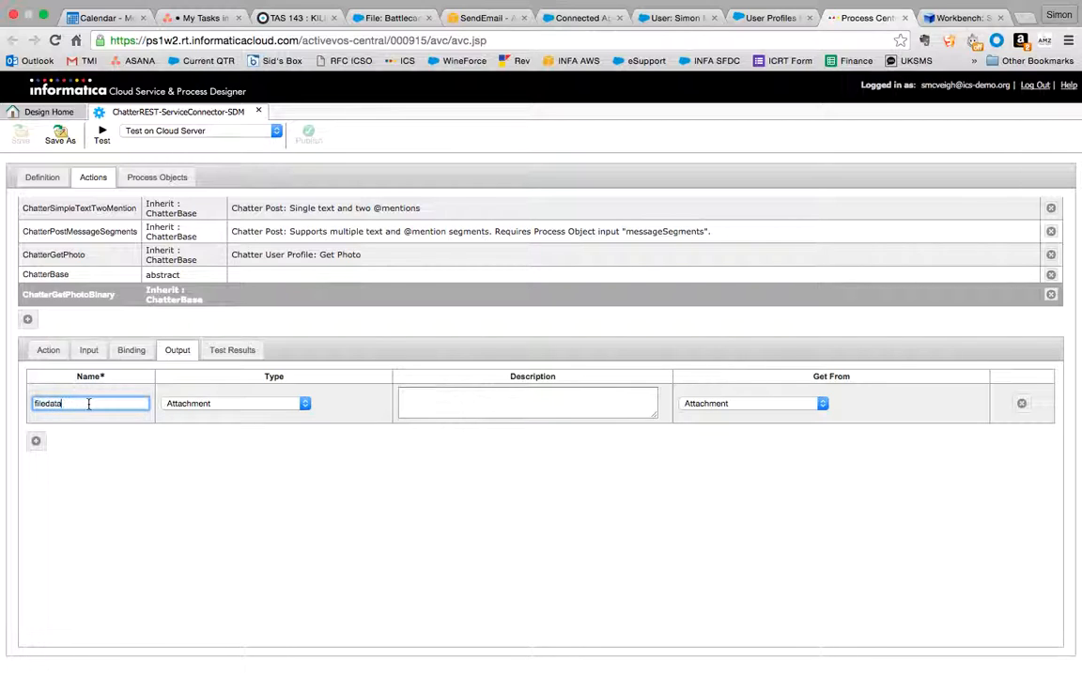
{"action": "left_click", "coordinate": [216, 405]}
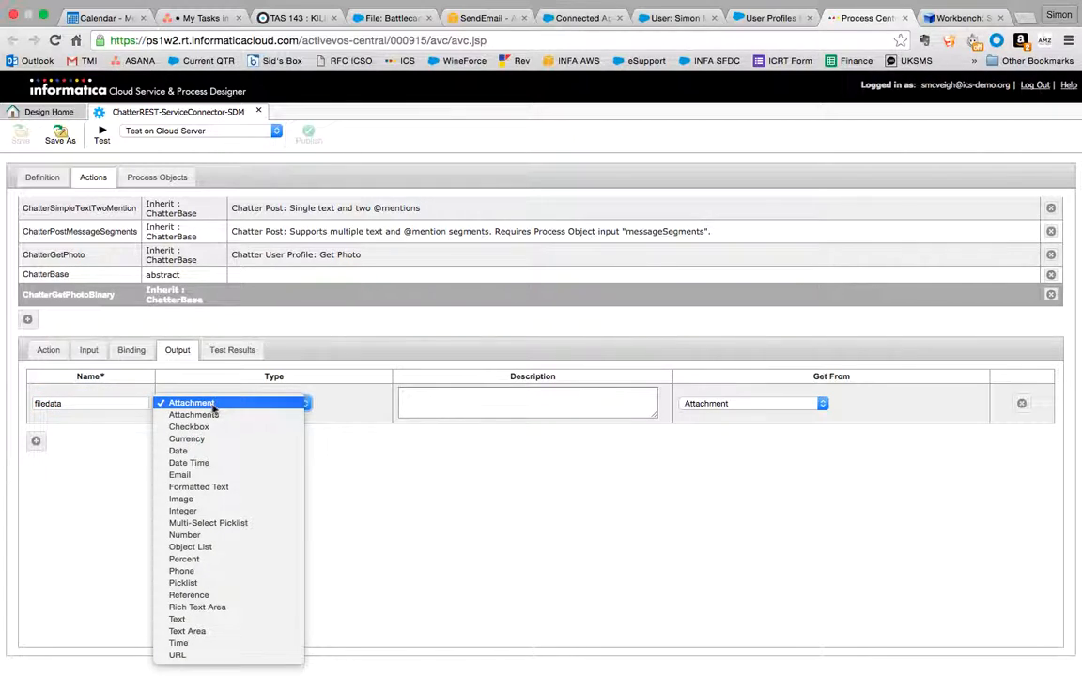
{"action": "left_click", "coordinate": [216, 404]}
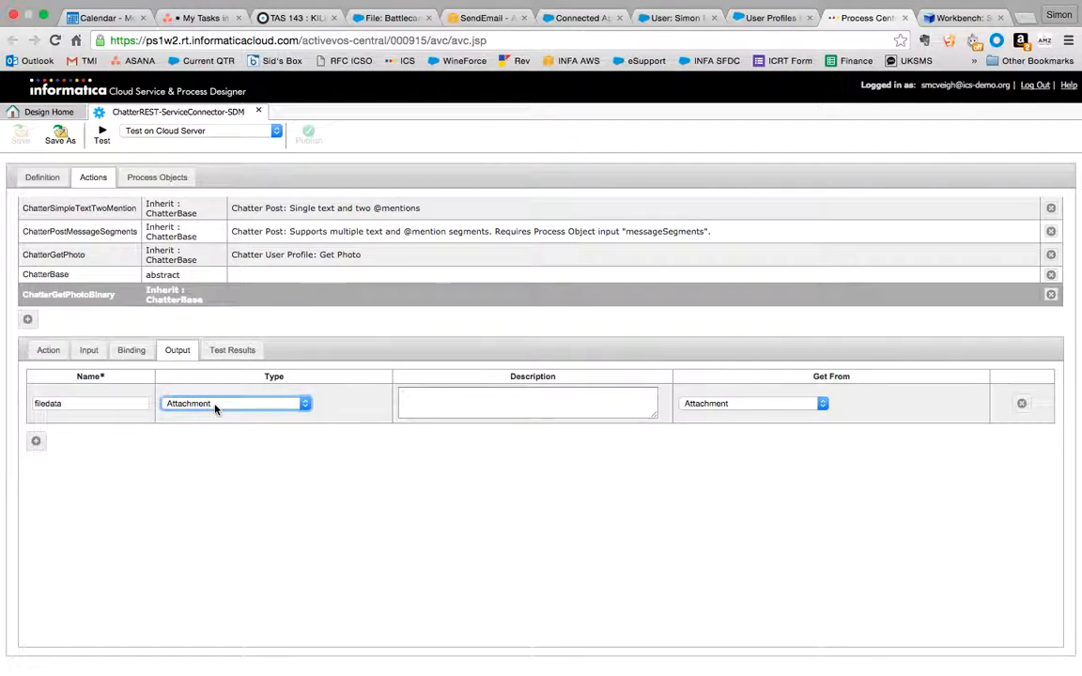
{"action": "left_click", "coordinate": [741, 404]}
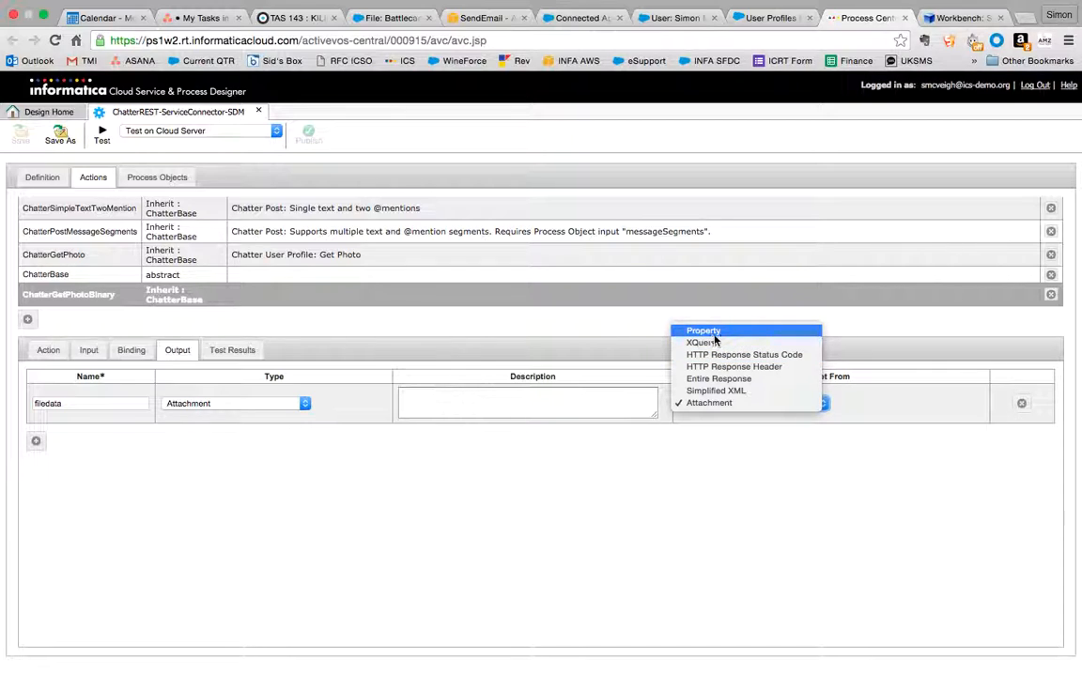
{"action": "left_click", "coordinate": [730, 409]}
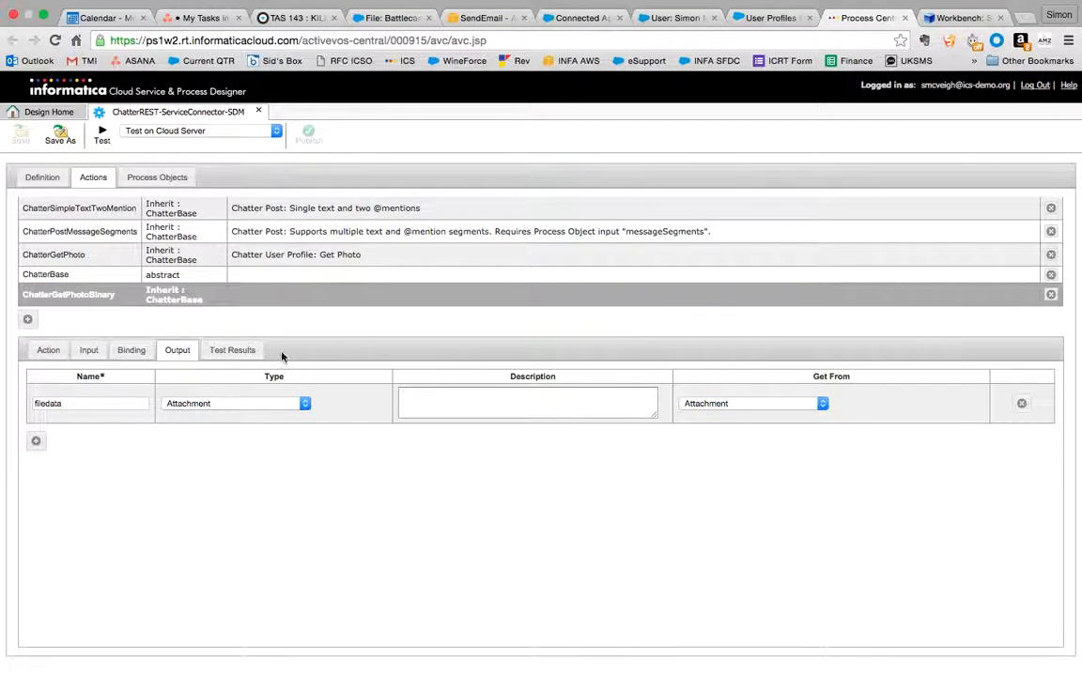
Step: Run the ChatterGetPhotoBinary test on the cloud server and review its results and REST response headers
{"action": "left_click", "coordinate": [241, 351]}
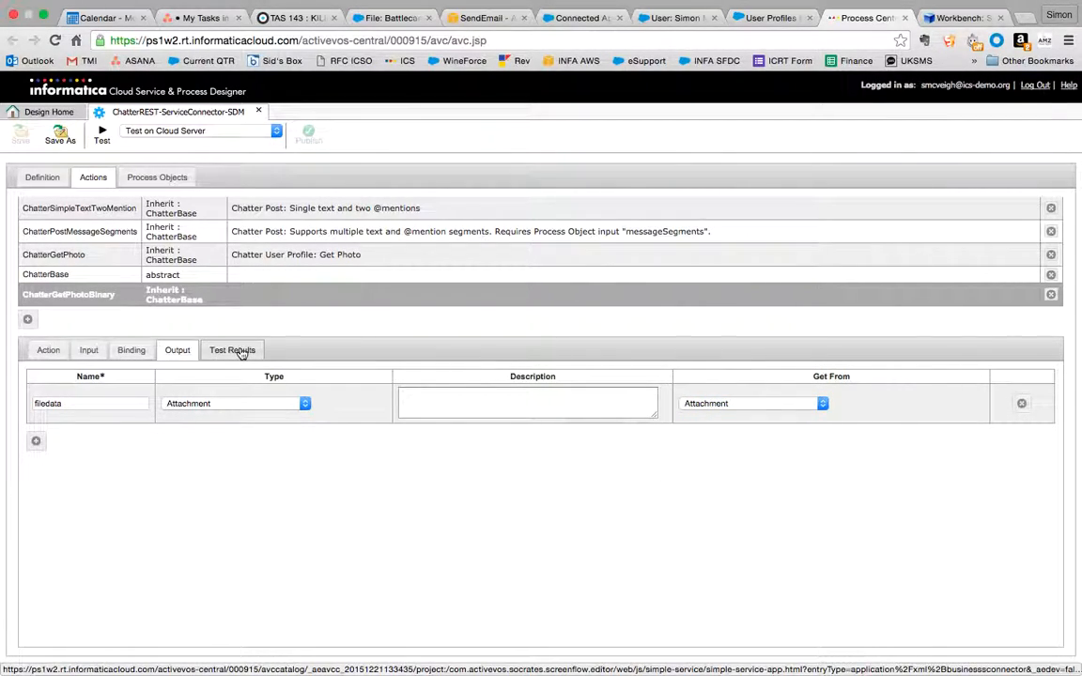
{"action": "left_click", "coordinate": [103, 139]}
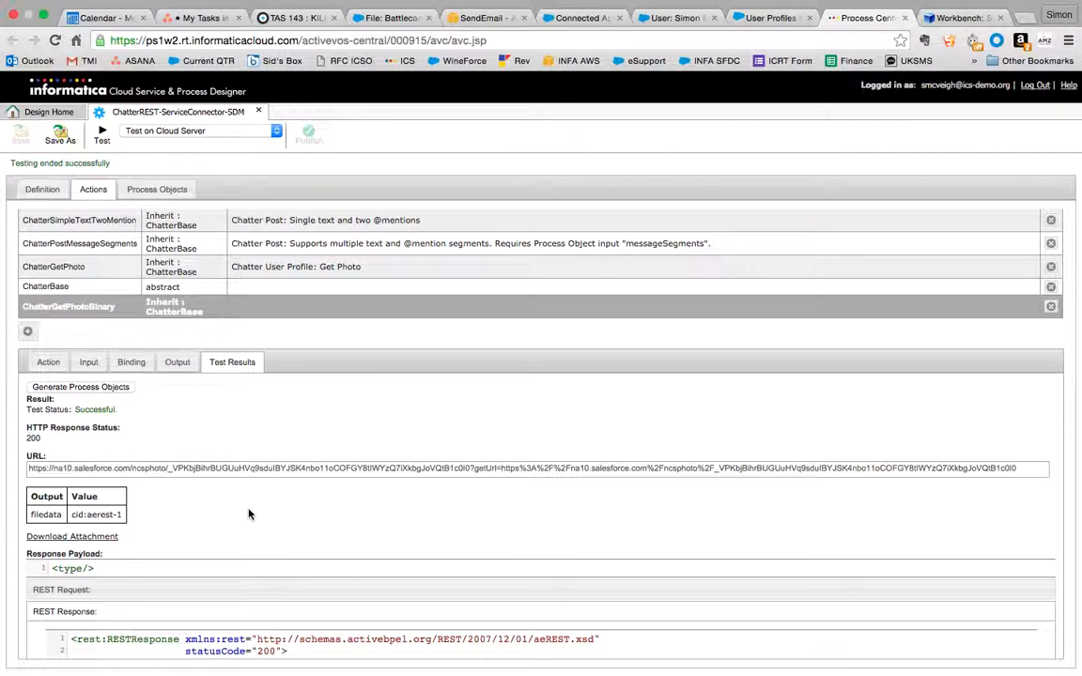
{"action": "scroll", "coordinate": [249, 514], "scroll_direction": "down", "scroll_amount": 4}
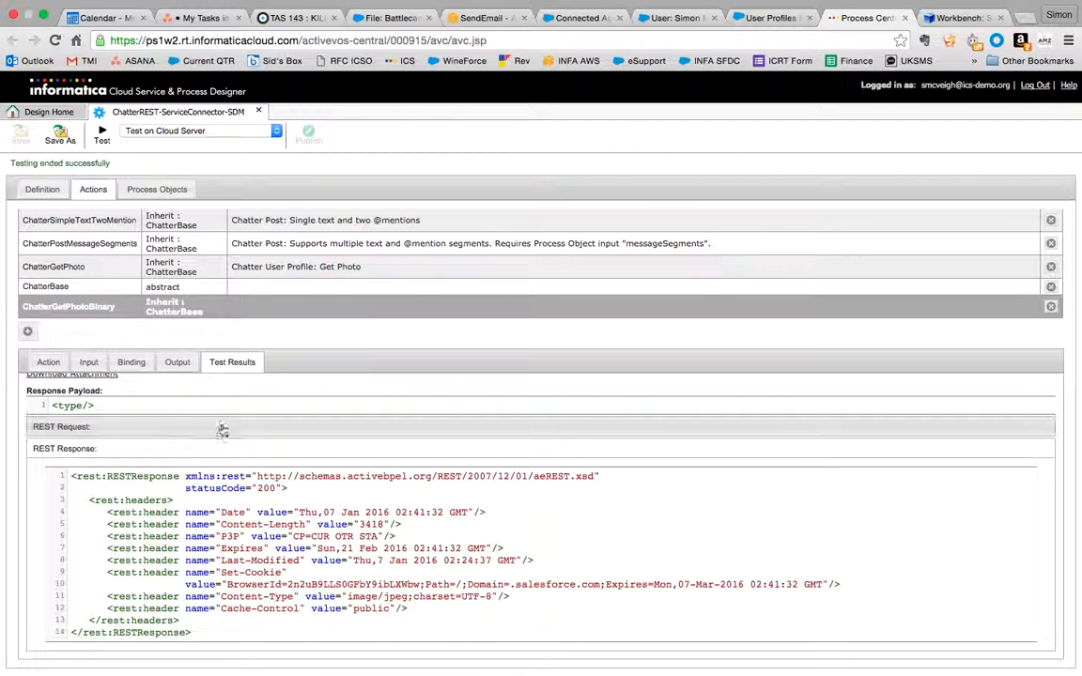
{"action": "scroll", "coordinate": [225, 434], "scroll_direction": "up", "scroll_amount": 3}
{"action": "scroll", "coordinate": [234, 442], "scroll_direction": "up", "scroll_amount": 1}
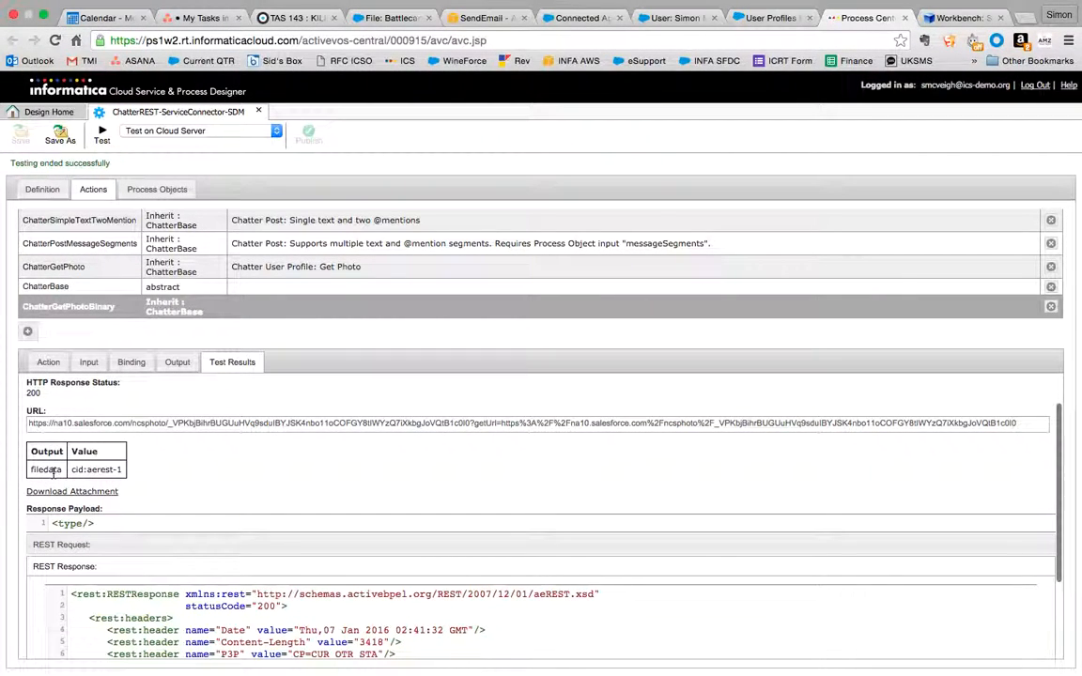
{"action": "scroll", "coordinate": [176, 469], "scroll_direction": "up", "scroll_amount": 2}
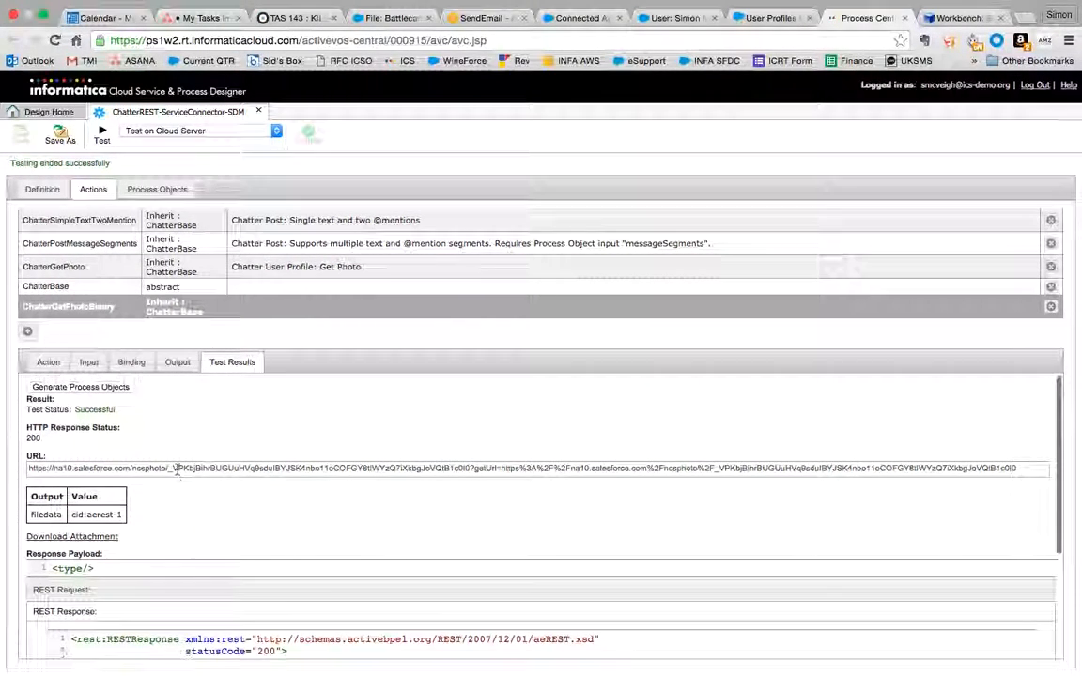
Step: Download the test result's attachment to the Downloads folder as photo.jpg, keeping the .jpg extension
{"action": "left_click", "coordinate": [75, 538]}
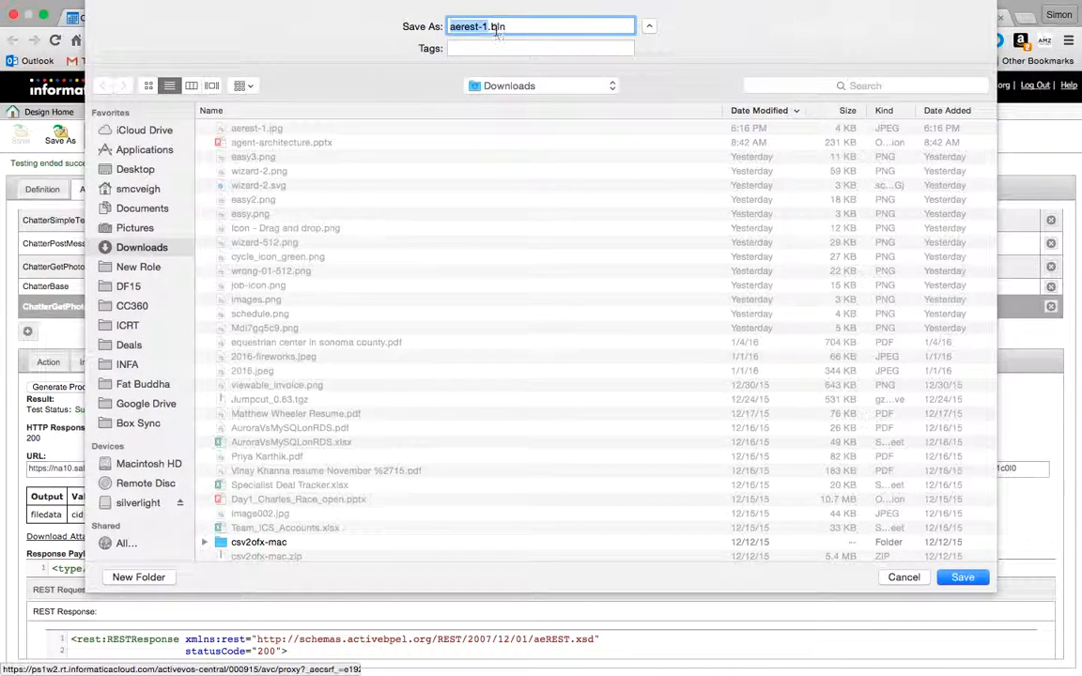
{"action": "double_click", "coordinate": [496, 28]}
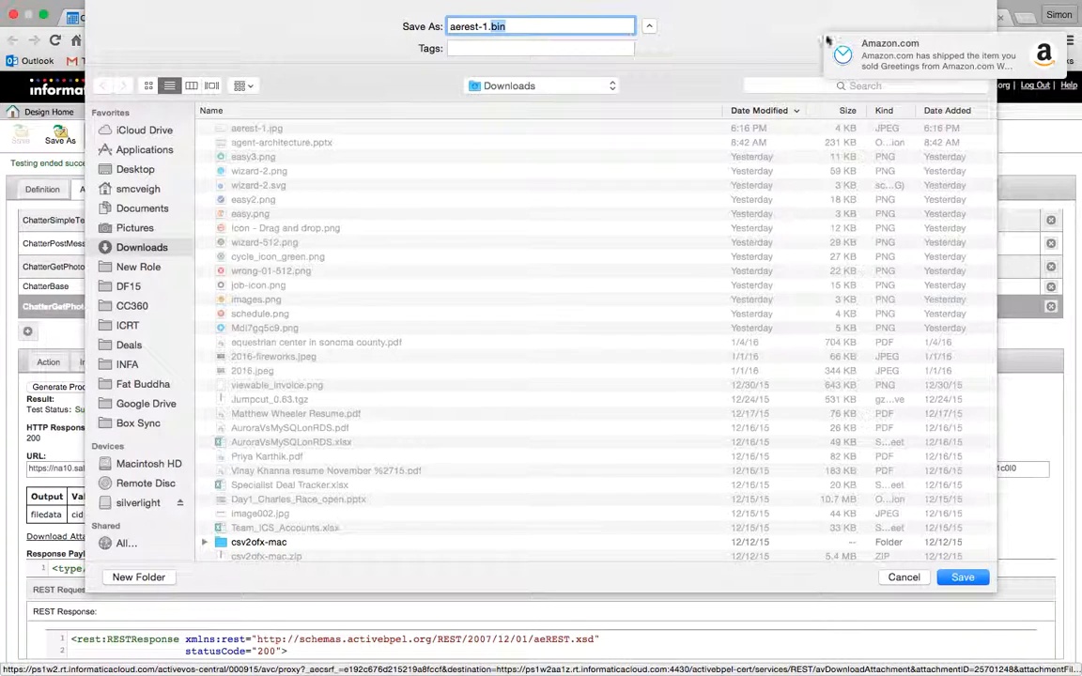
{"action": "left_click_drag", "start_coordinate": [859, 53], "coordinate": [1064, 39]}
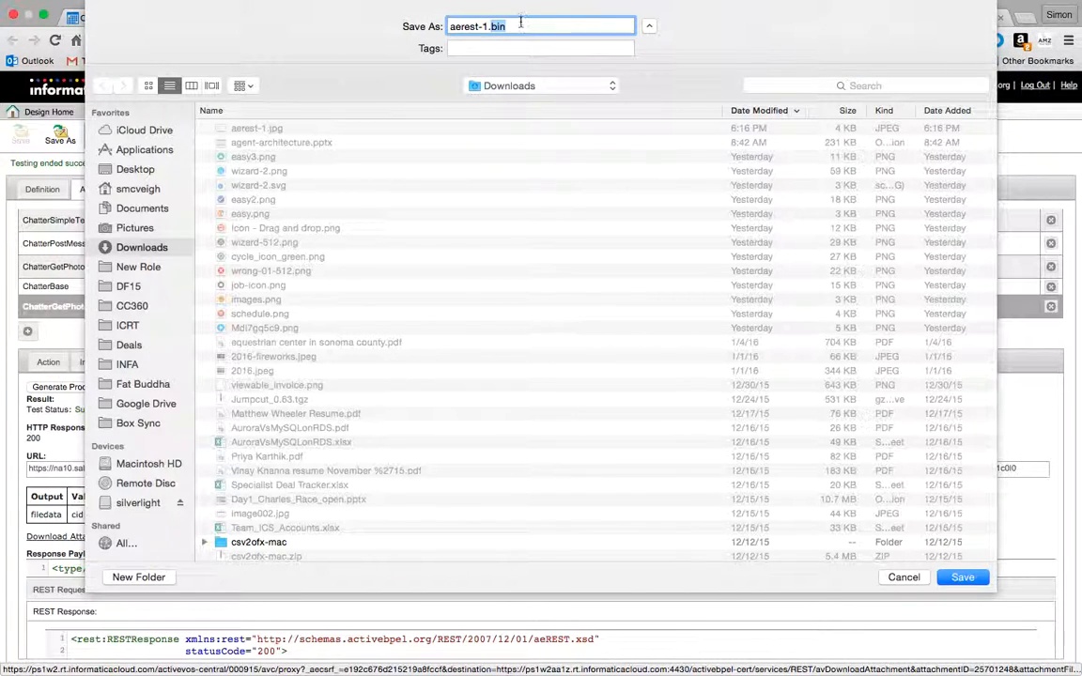
{"action": "type", "text": "pjg"}
{"action": "key", "text": "BackSpace"}
{"action": "key", "text": "BackSpace"}
{"action": "key", "text": "BackSpace"}
{"action": "type", "text": "jpg"}
{"action": "double_click", "coordinate": [475, 26]}
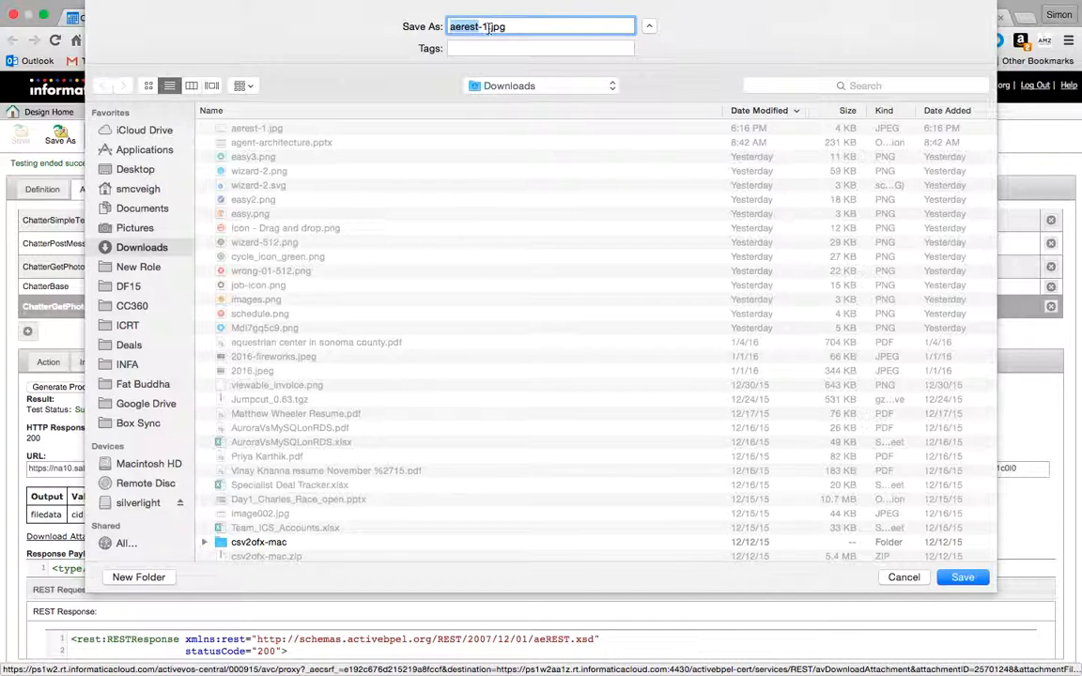
{"action": "type", "text": "photo"}
{"action": "key", "text": "Return"}
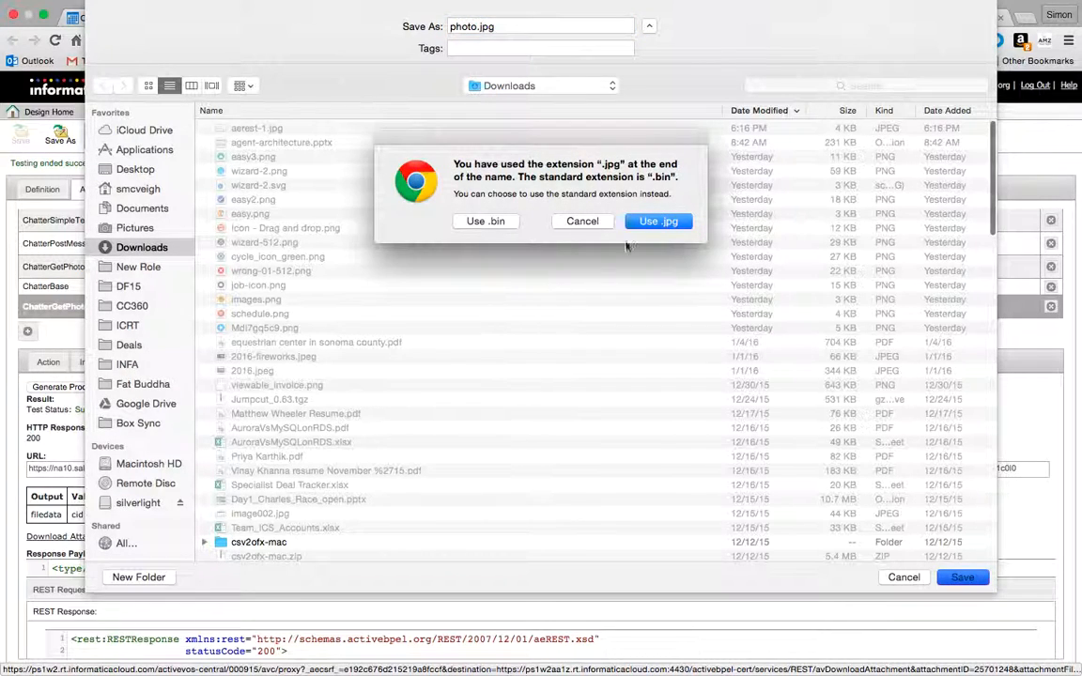
{"action": "left_click", "coordinate": [657, 221]}
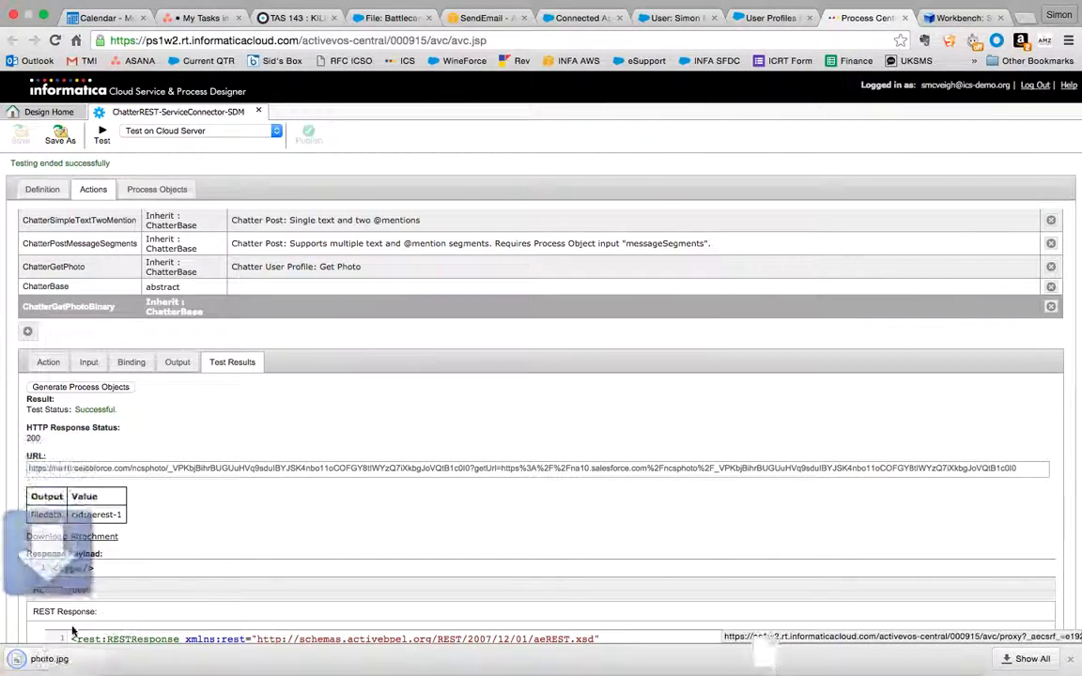
Step: View the downloaded photo.jpg in Preview, close it and return to Chrome
{"action": "left_click", "coordinate": [45, 660]}
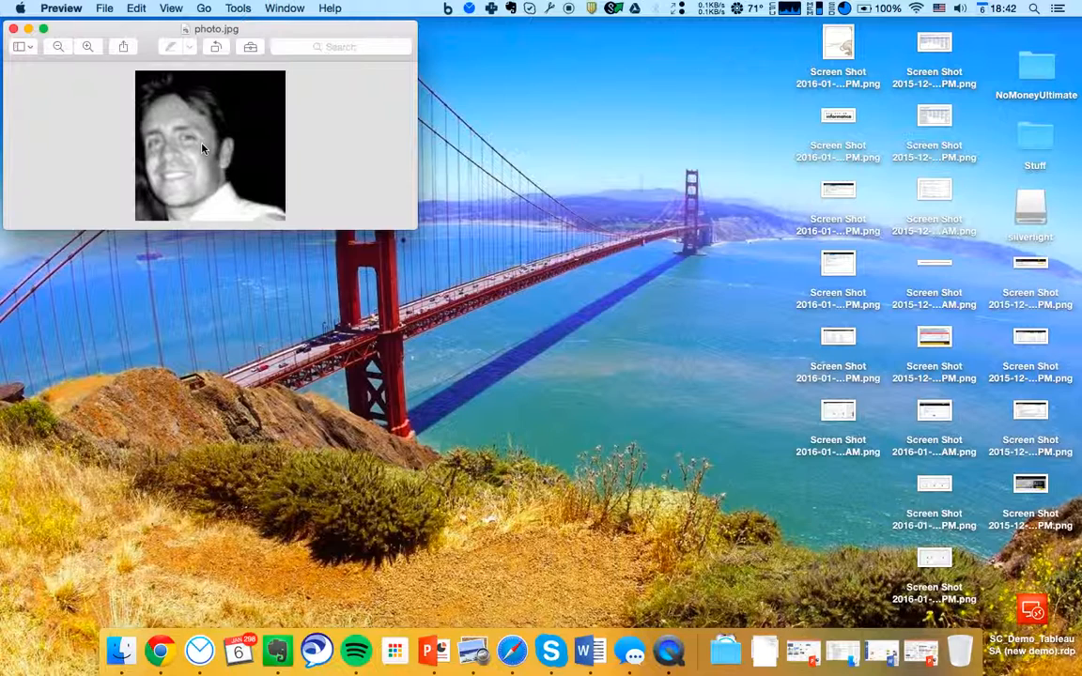
{"action": "key", "text": "super+w"}
{"action": "left_click", "coordinate": [159, 648]}
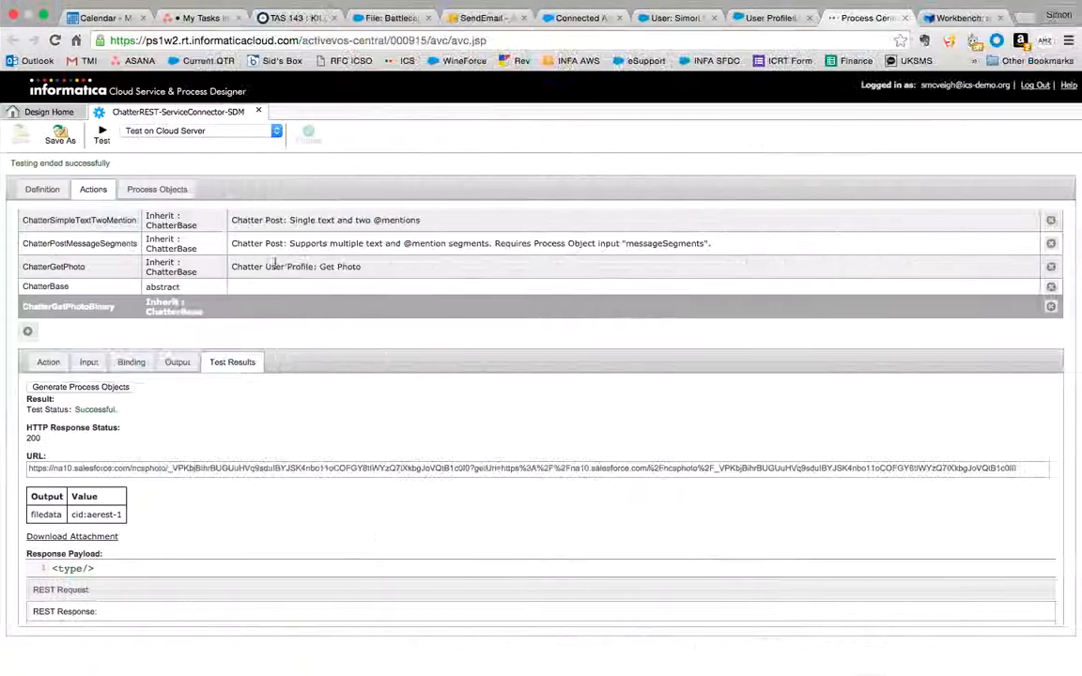
Step: Go back to the connector's definition to view its description and connection properties
{"action": "scroll", "coordinate": [290, 294], "scroll_direction": "up", "scroll_amount": 3}
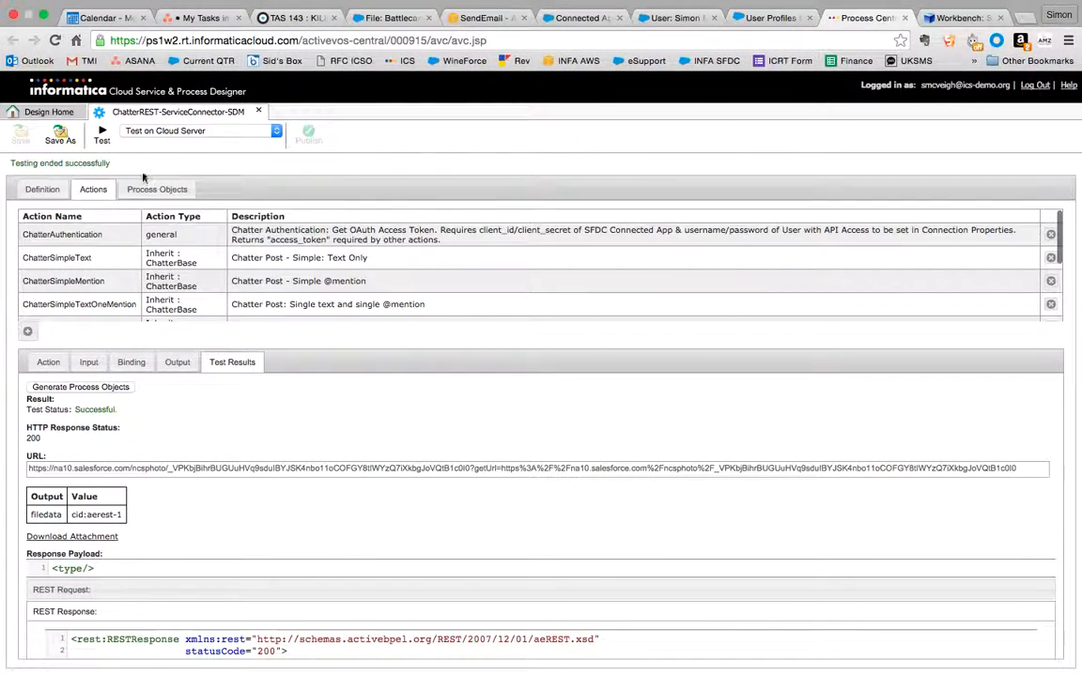
{"action": "left_click", "coordinate": [40, 189]}
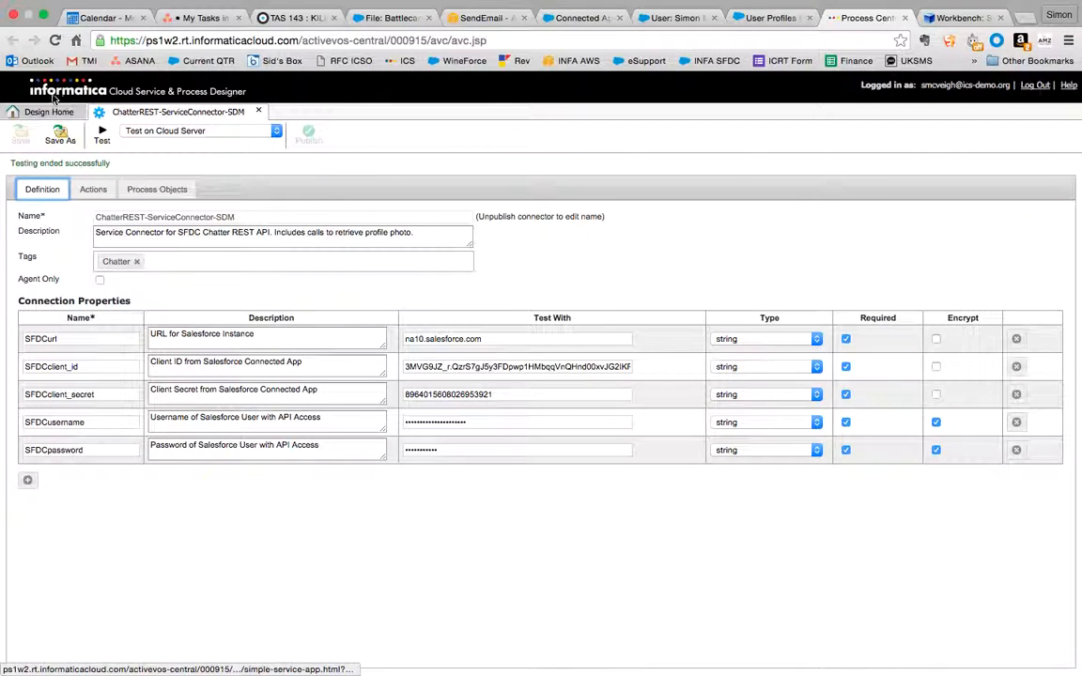